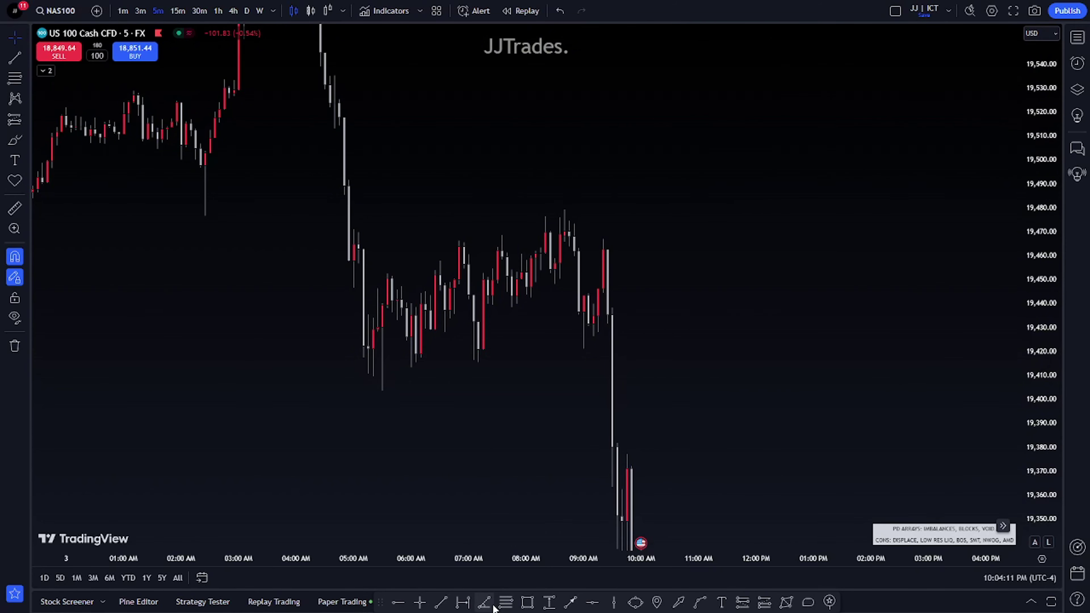
# - Draw a trial fib retracement near the recent high, then delete it
pyautogui.click(775, 127)
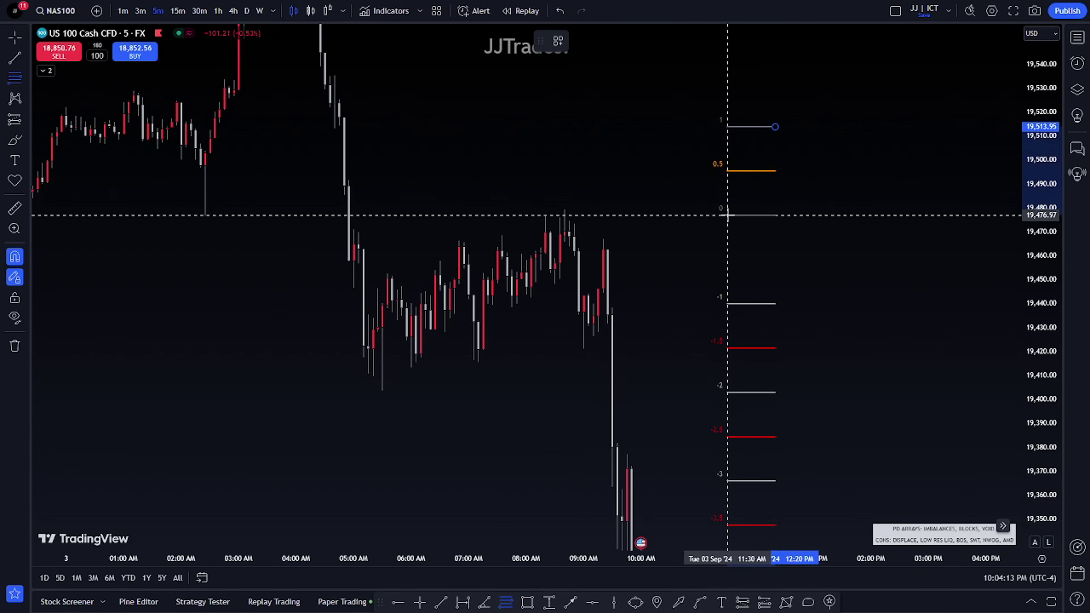
pyautogui.click(727, 215)
pyautogui.click(880, 241)
pyautogui.moveTo(879, 241); pyautogui.dragTo(756, 168)
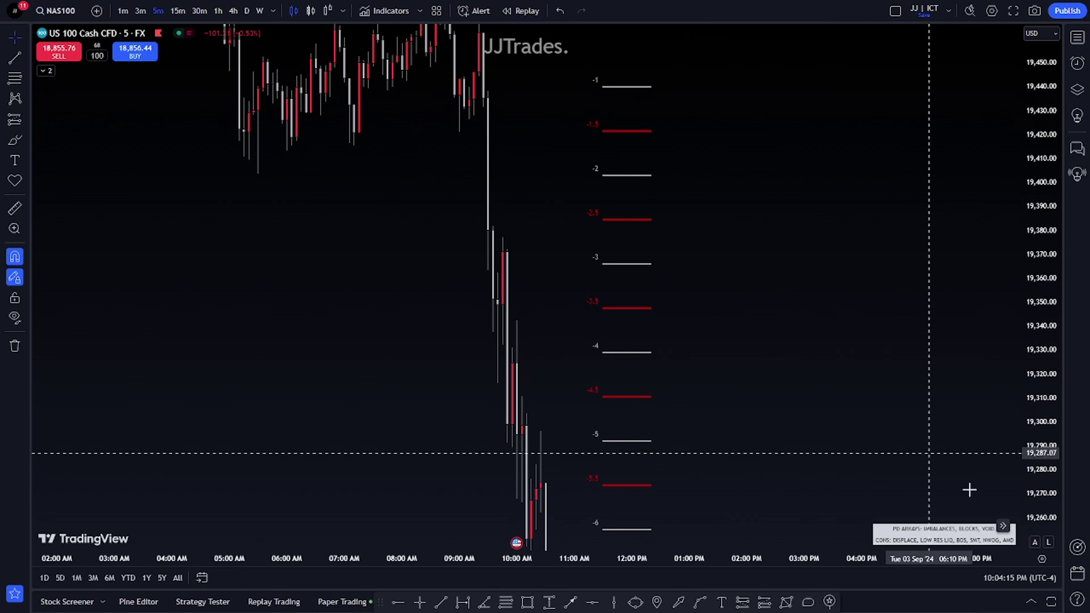
pyautogui.doubleClick(1042, 236)
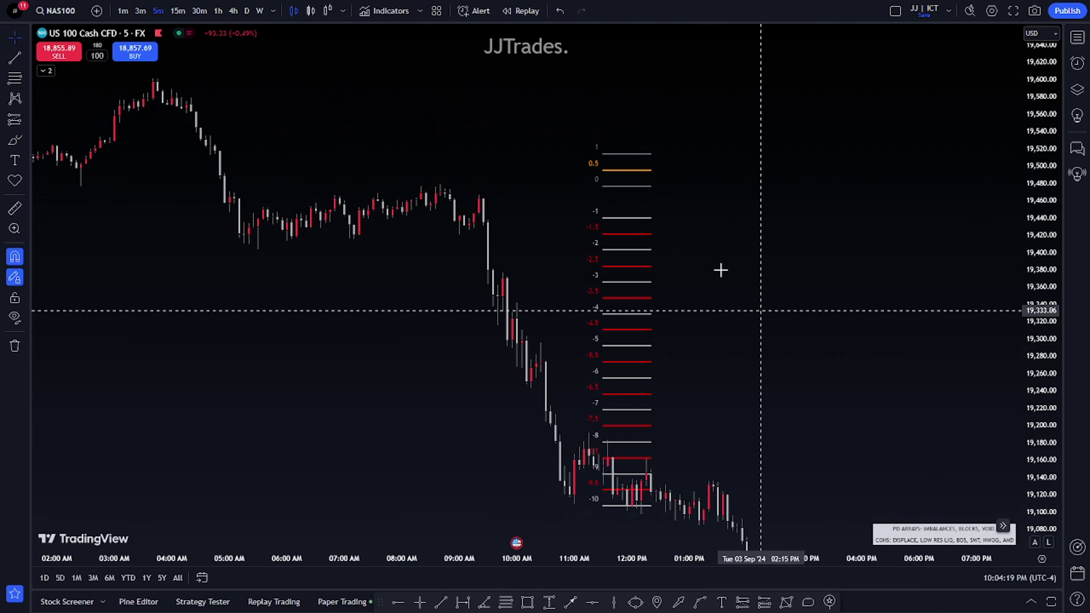
pyautogui.click(630, 225)
pyautogui.click(661, 41)
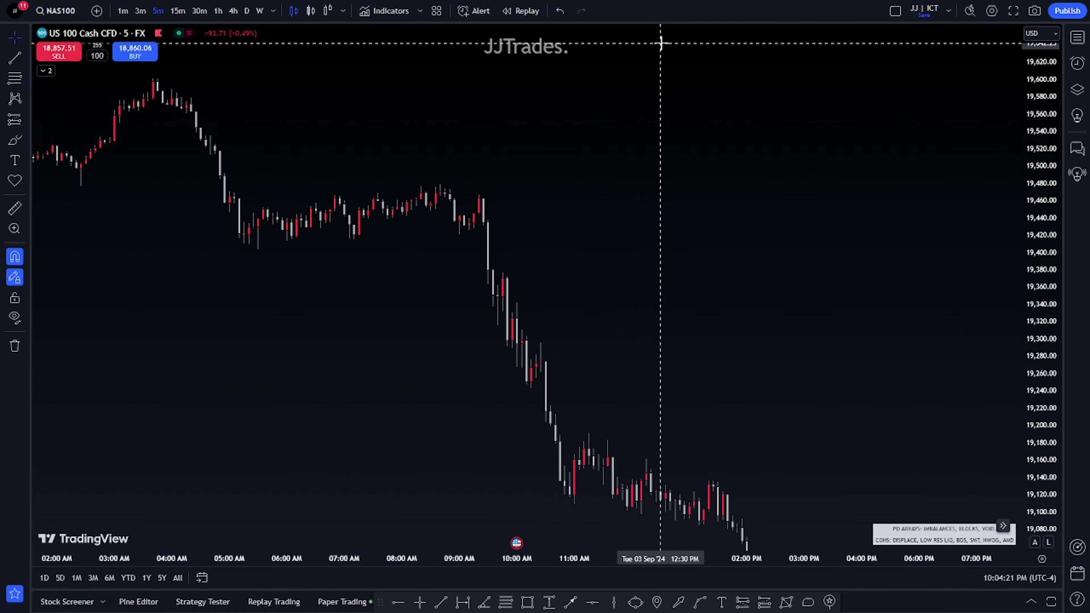
# - Zoom and stretch the chart to center the 05:00–09:30 candles around the 09:30 drop
pyautogui.moveTo(501, 199); pyautogui.dragTo(669, 261)
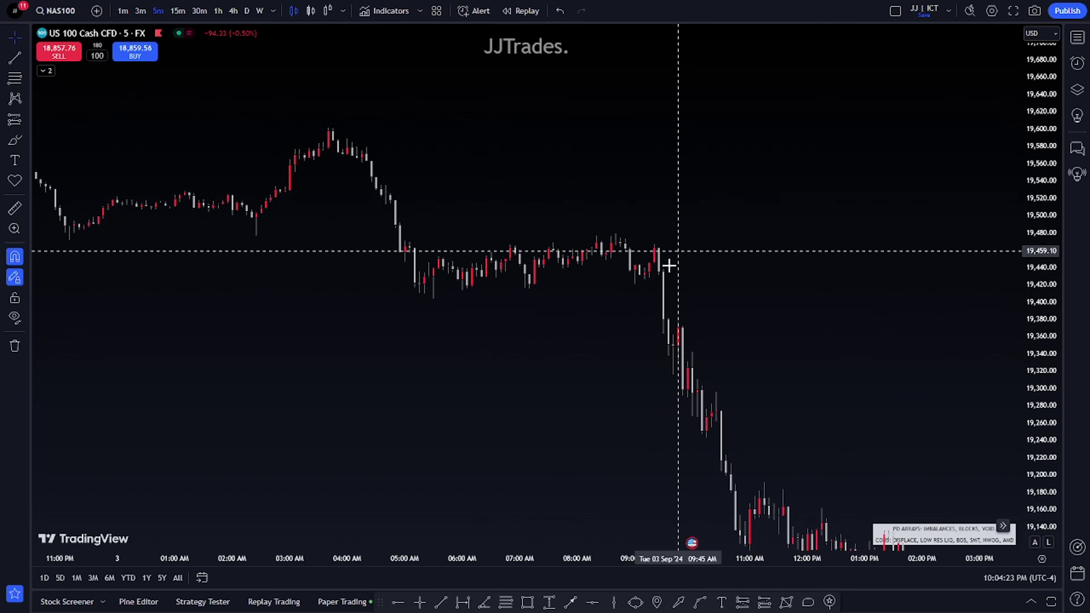
pyautogui.moveTo(1060, 499); pyautogui.dragTo(808, 243)
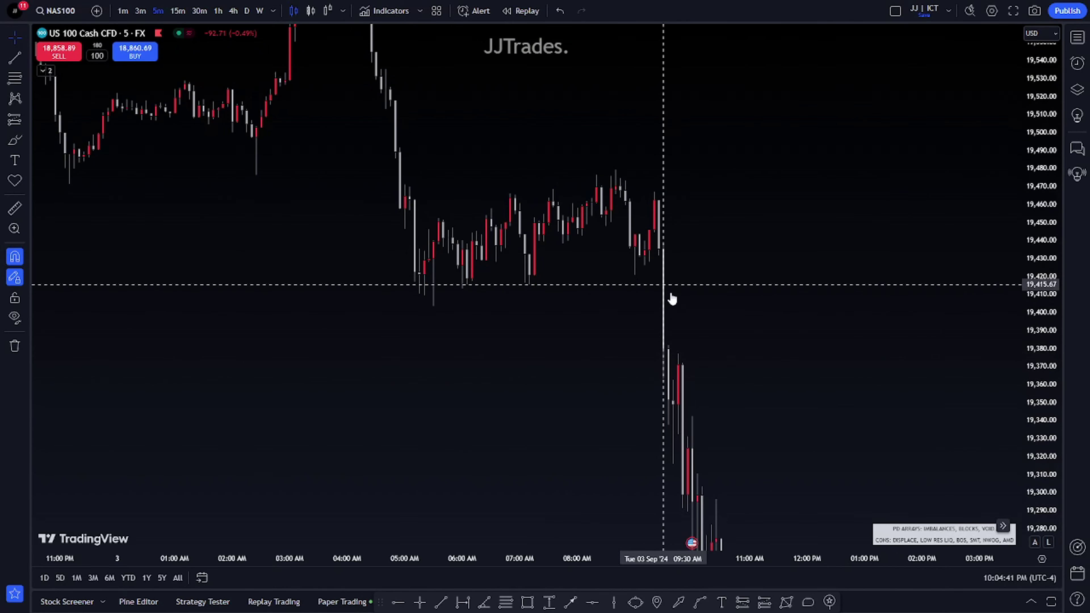
pyautogui.scroll(8, 645, 201)
pyautogui.moveTo(438, 220); pyautogui.dragTo(839, 284)
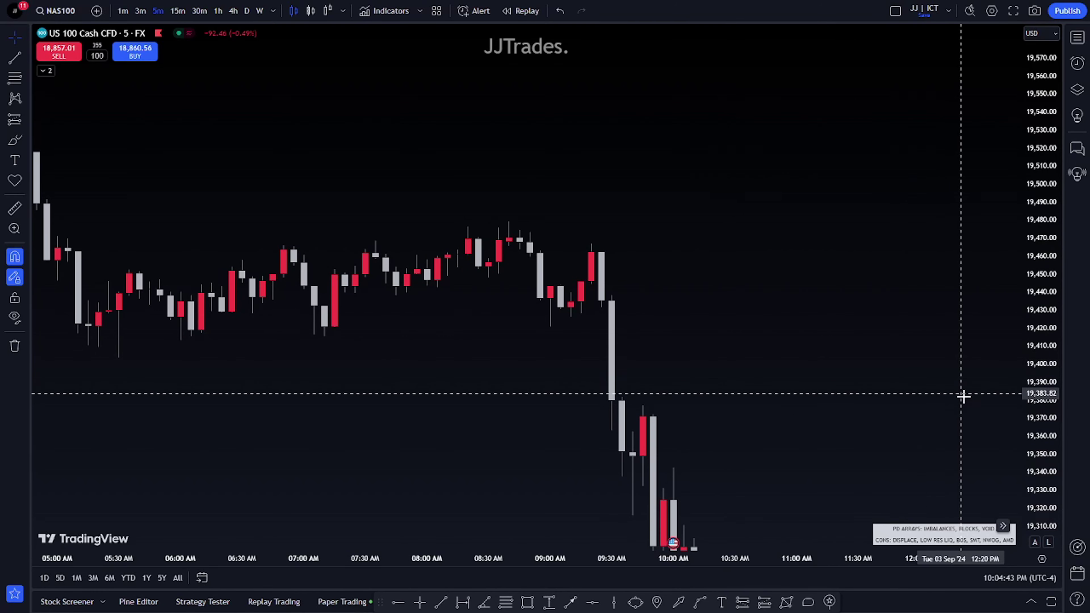
pyautogui.moveTo(1038, 446); pyautogui.dragTo(1041, 103)
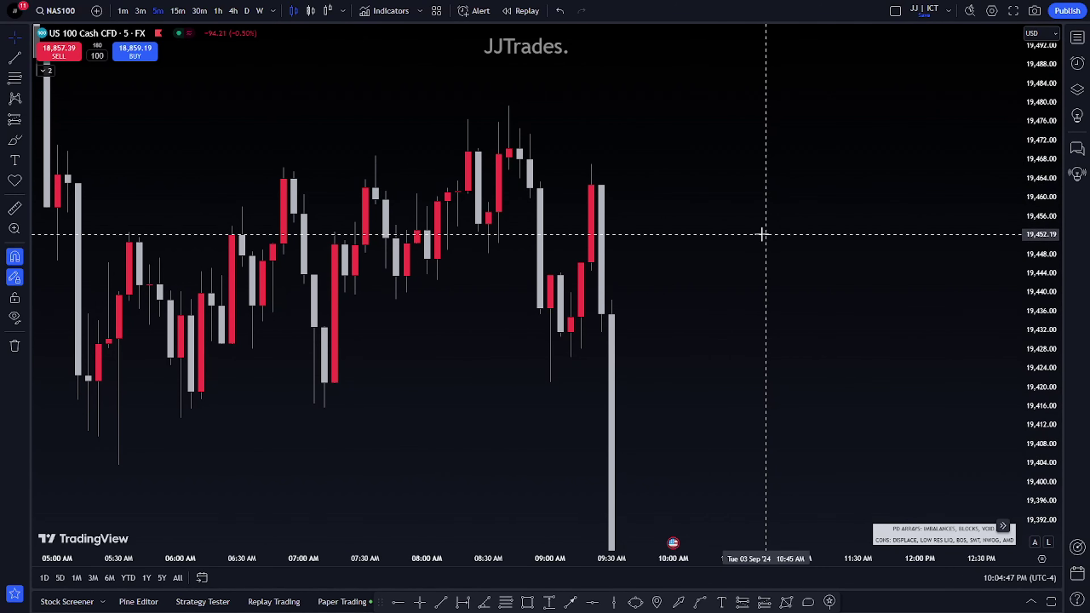
pyautogui.moveTo(645, 160); pyautogui.dragTo(703, 190)
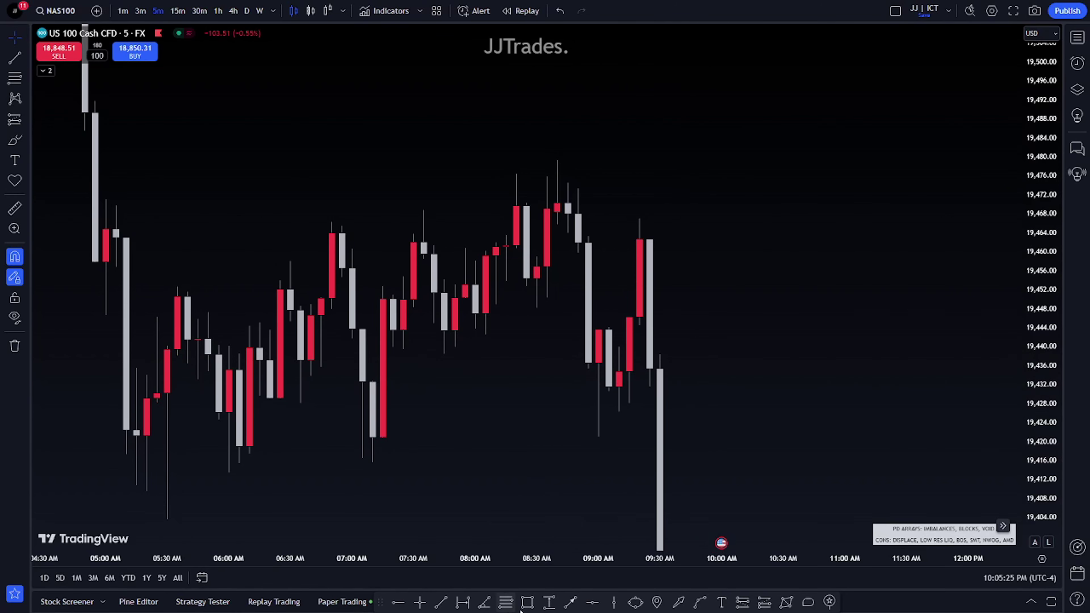
# - Draw a rectangle over the 08:30 candle, apply the IFVG template, and extend it to about 09:50
pyautogui.click(528, 602)
pyautogui.moveTo(537, 257); pyautogui.dragTo(554, 224)
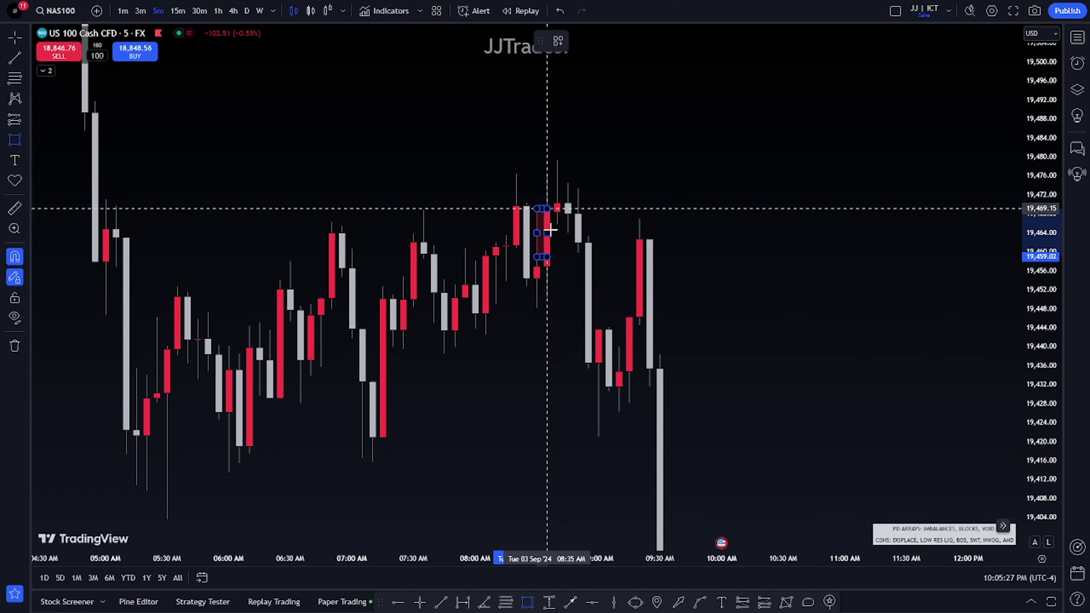
pyautogui.click(558, 40)
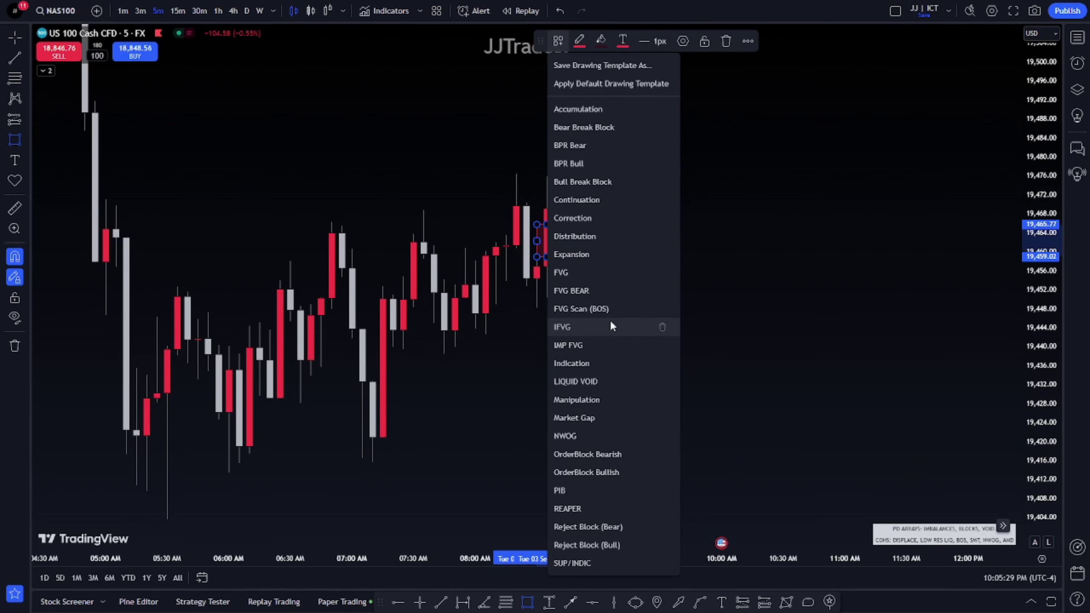
pyautogui.click(608, 327)
pyautogui.moveTo(554, 242); pyautogui.dragTo(702, 242)
pyautogui.click(769, 307)
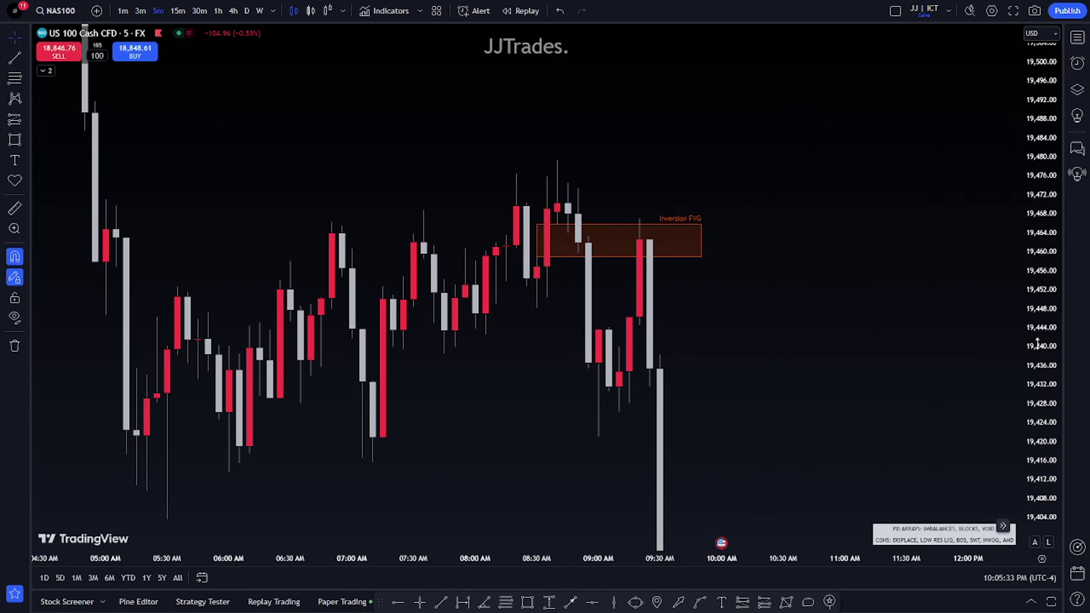
pyautogui.moveTo(1040, 347); pyautogui.dragTo(1035, 258)
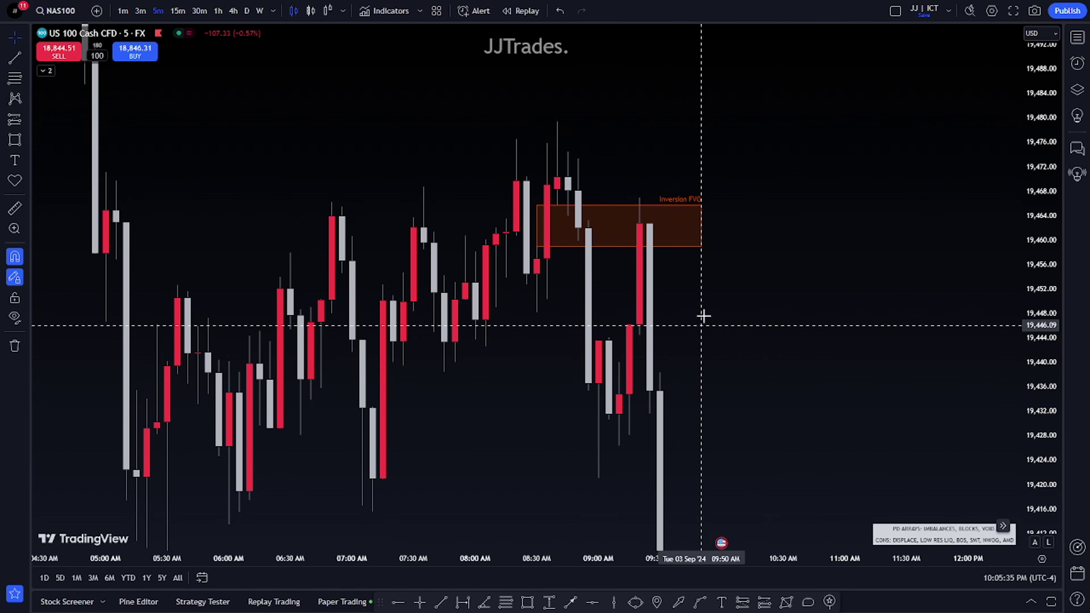
pyautogui.moveTo(1050, 75); pyautogui.dragTo(1033, 209)
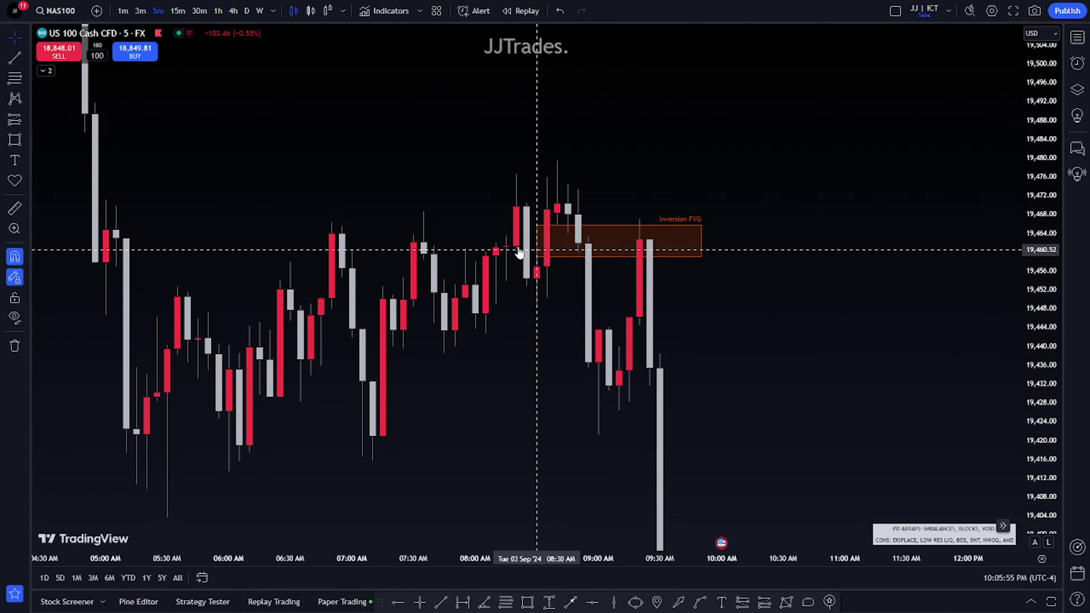
# - Resize the Inversion FVG box to about 19,444–19,460, starting at the 09:00 candle
pyautogui.click(562, 242)
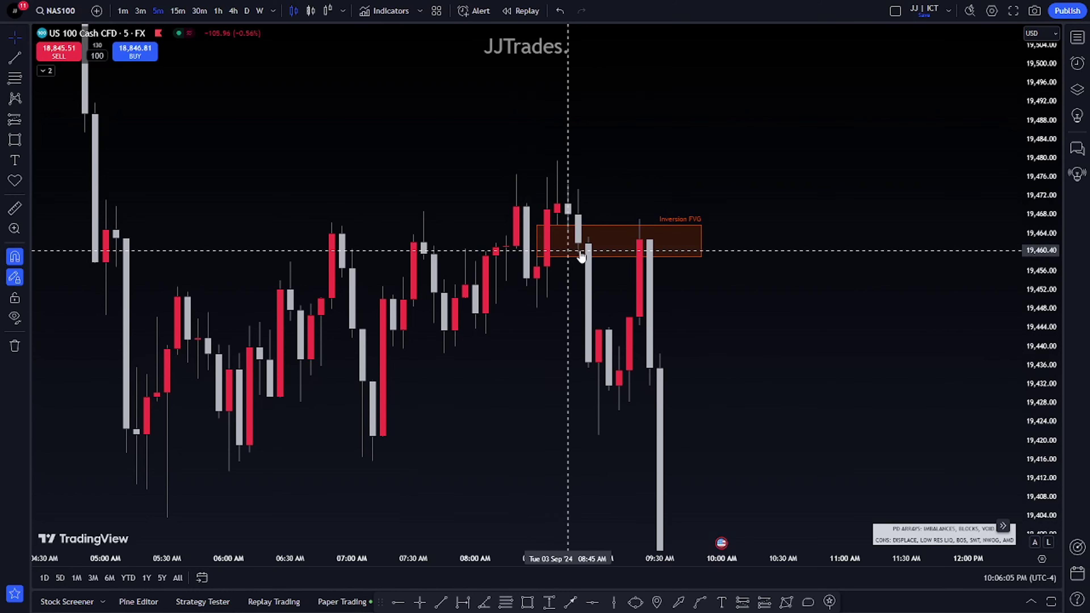
pyautogui.moveTo(539, 258)
pyautogui.mouseDown()
pyautogui.moveTo(597, 311)
pyautogui.moveTo(598, 329)
pyautogui.mouseUp()
pyautogui.moveTo(598, 225); pyautogui.dragTo(578, 253)
pyautogui.click(664, 209)
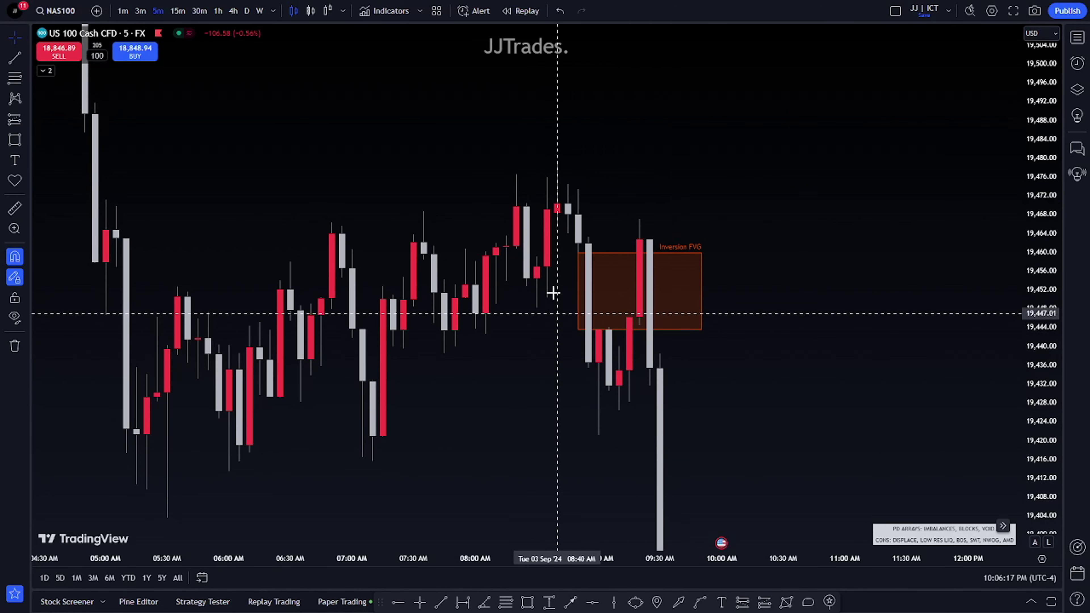
# - Draw a fib retracement from the 19,479 high to the 19,422 low, then delete the misplaced drawing
pyautogui.click(506, 601)
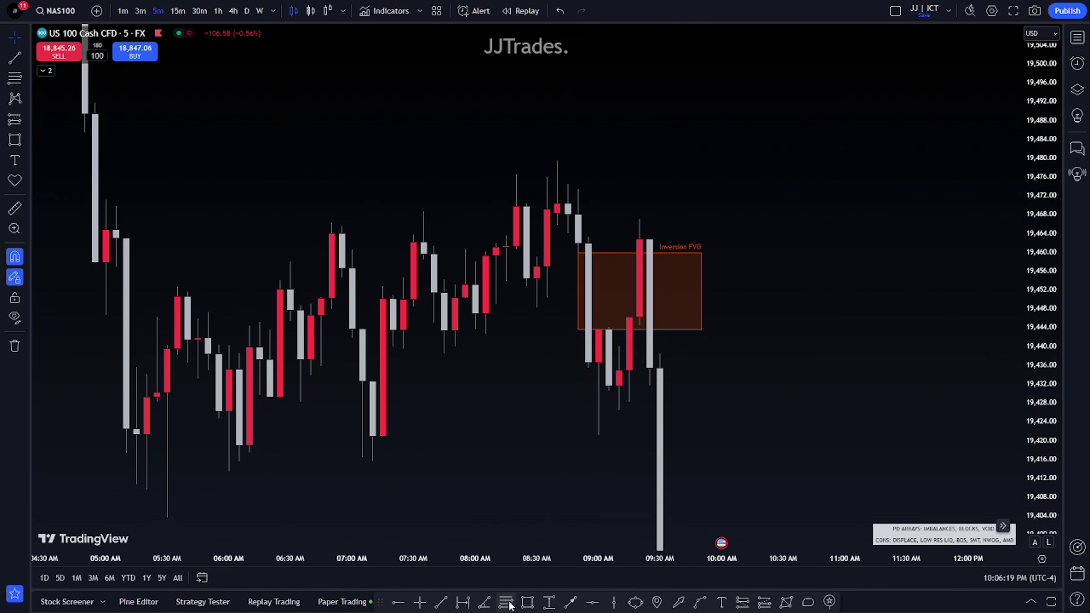
pyautogui.click(569, 185)
pyautogui.click(601, 419)
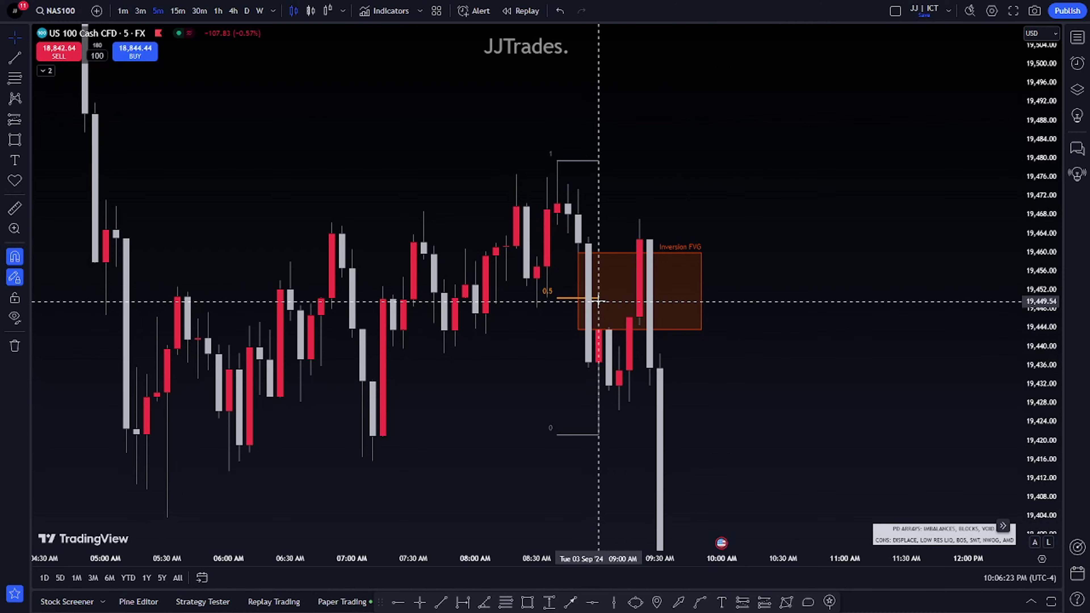
pyautogui.click(575, 301)
pyautogui.click(681, 45)
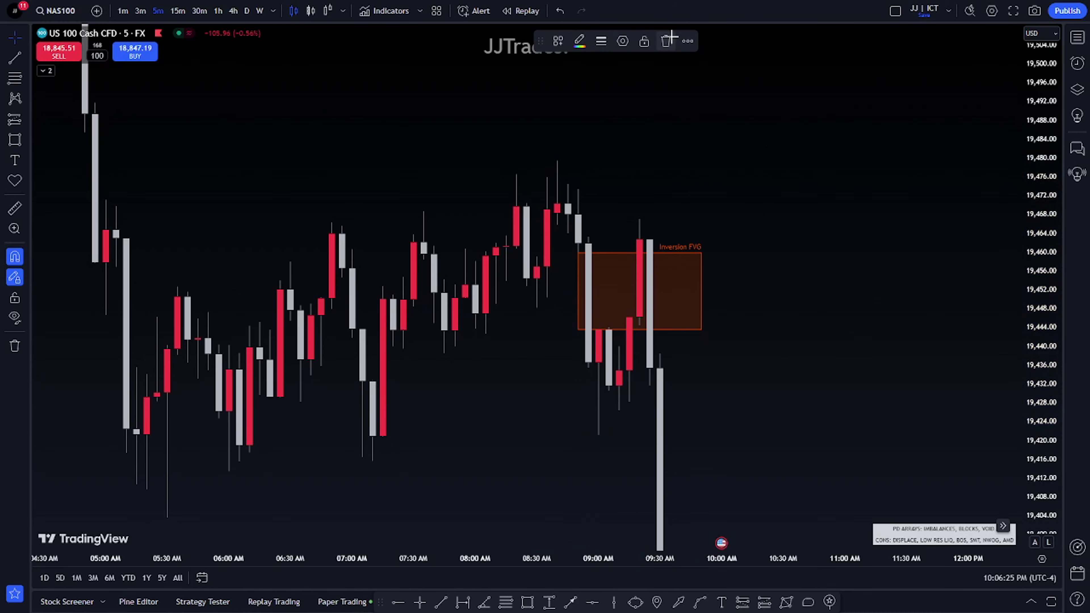
# - Redraw the fib retracement from the swing high to the low and move it toward 10:00
pyautogui.click(507, 595)
pyautogui.click(557, 167)
pyautogui.click(538, 325)
pyautogui.click(755, 198)
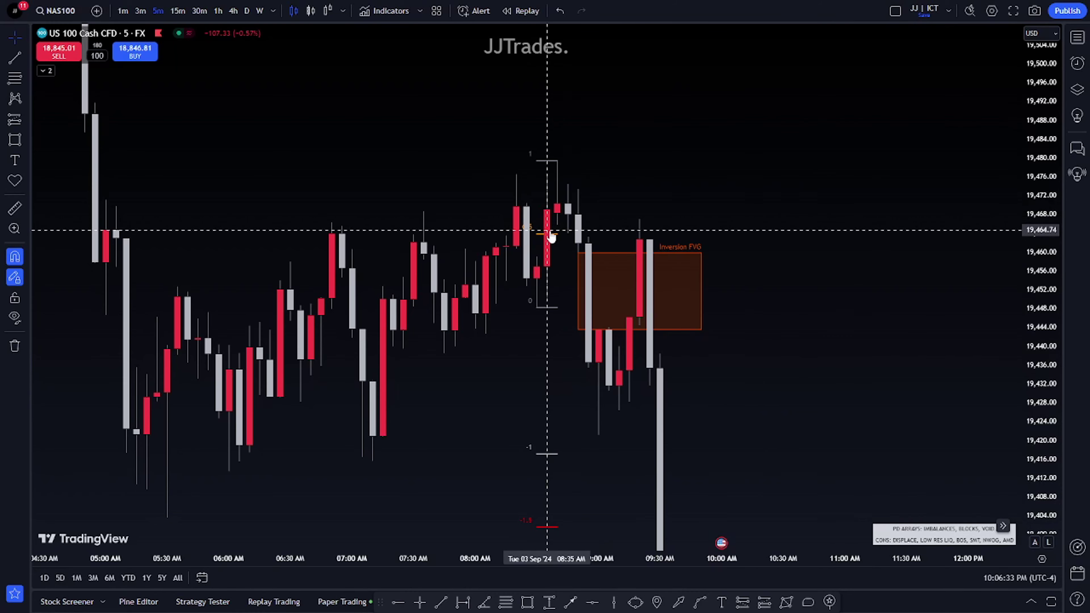
pyautogui.moveTo(548, 240)
pyautogui.mouseDown()
pyautogui.moveTo(739, 202)
pyautogui.moveTo(723, 210)
pyautogui.mouseUp()
pyautogui.click(752, 223)
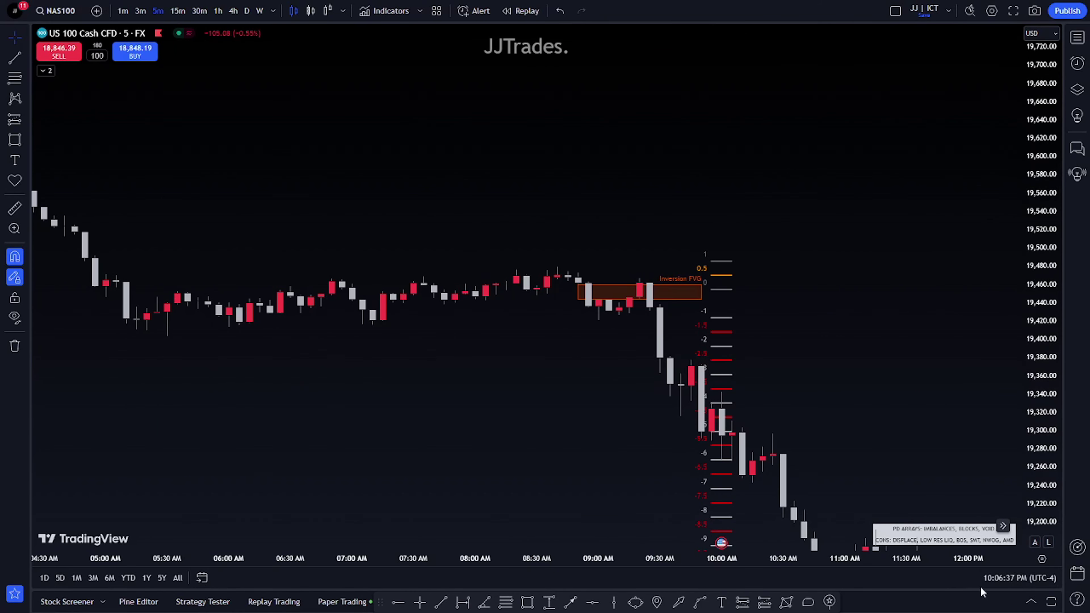
# - Move the fib retracement back to 08:35 and frame its levels down to -10 beside the drop
pyautogui.moveTo(892, 466); pyautogui.dragTo(807, 408)
pyautogui.moveTo(645, 260); pyautogui.dragTo(481, 292)
pyautogui.moveTo(1037, 220); pyautogui.dragTo(1037, 342)
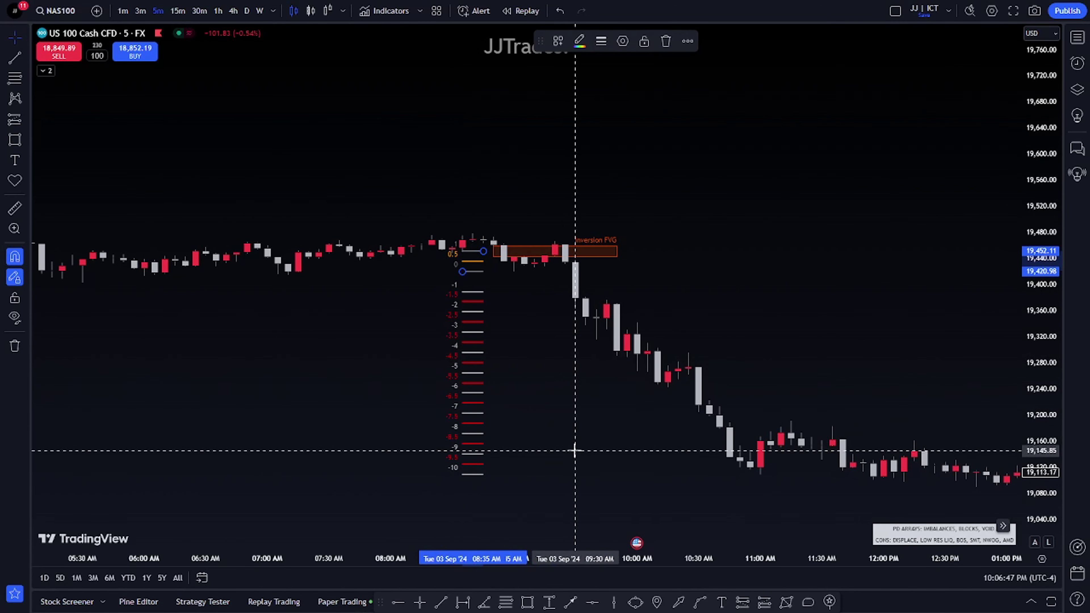
pyautogui.moveTo(577, 452); pyautogui.dragTo(626, 428)
pyautogui.moveTo(1035, 478); pyautogui.dragTo(1035, 306)
pyautogui.moveTo(676, 491); pyautogui.dragTo(740, 361)
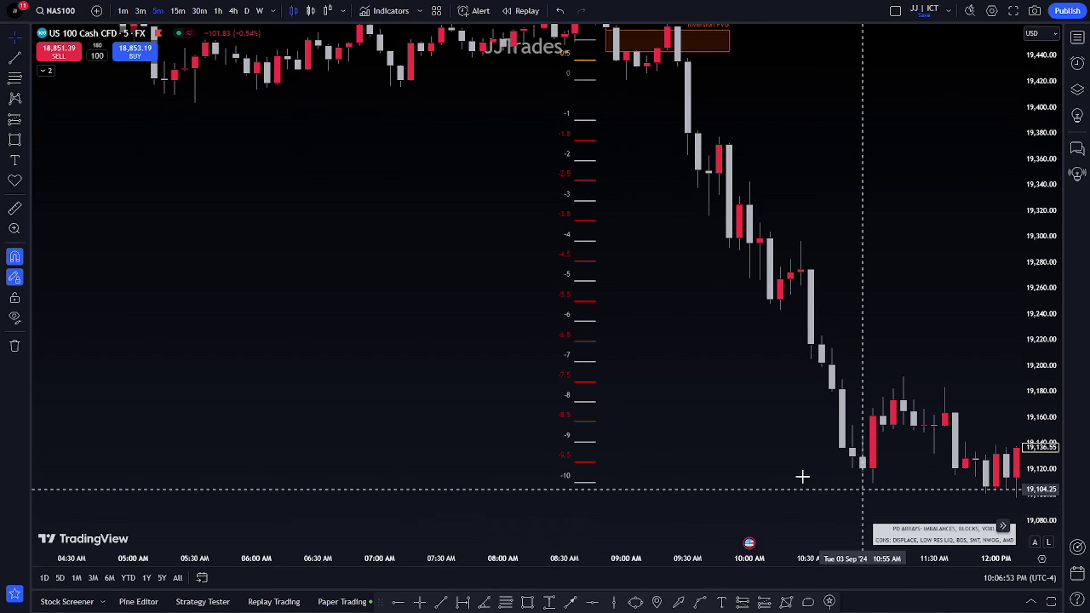
pyautogui.moveTo(759, 314); pyautogui.dragTo(693, 312)
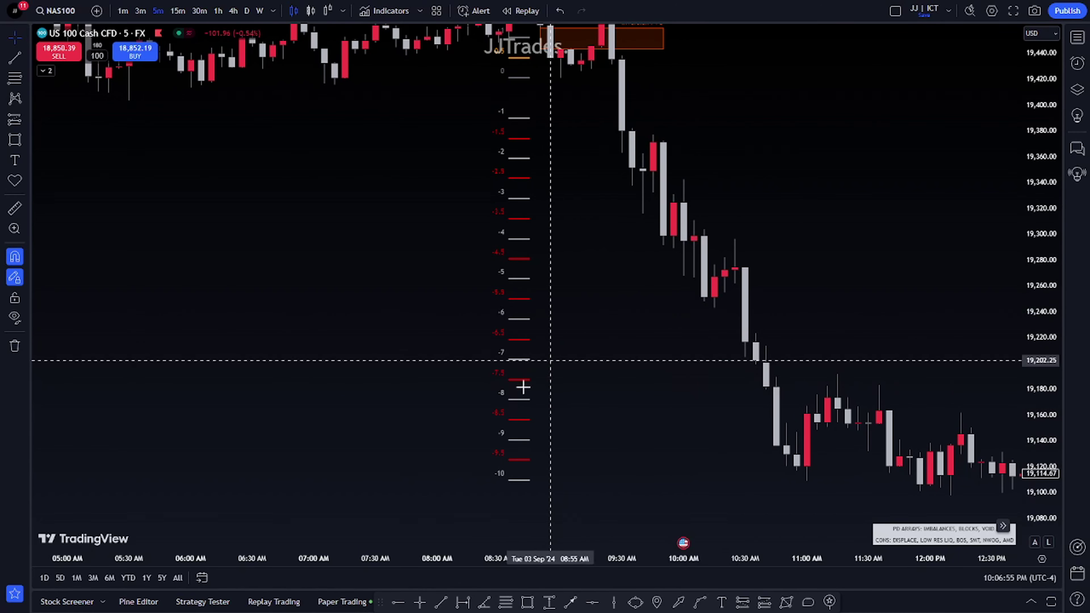
pyautogui.click(524, 345)
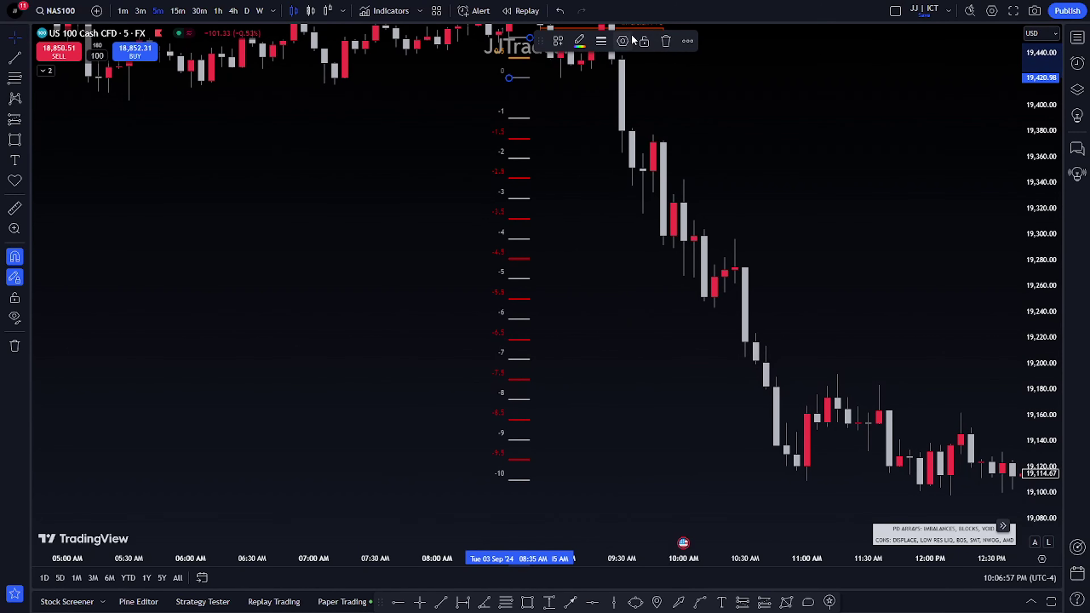
pyautogui.click(632, 41)
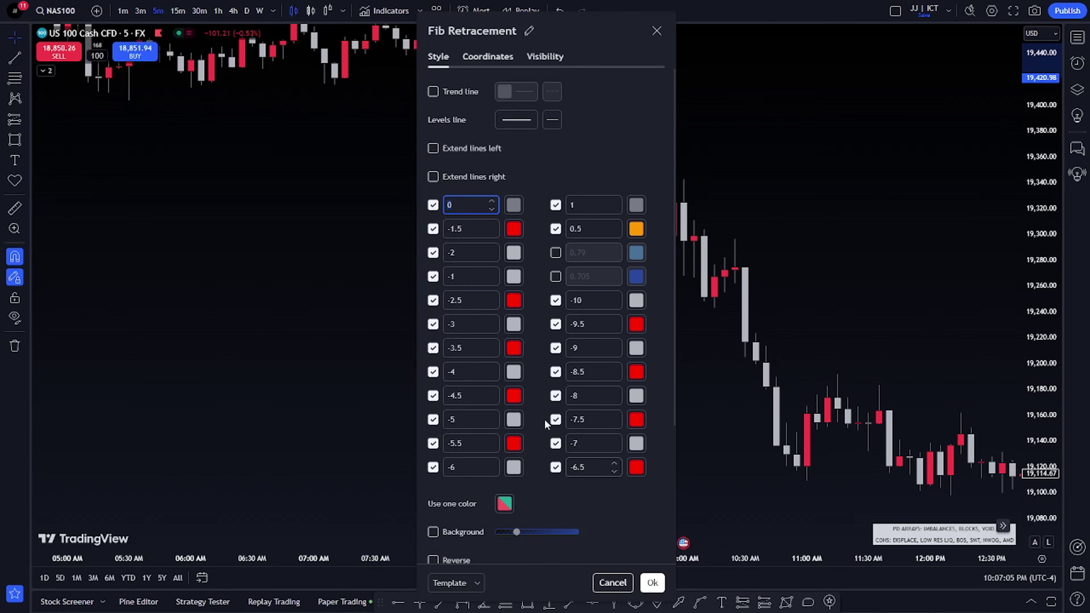
pyautogui.scroll(-5, 515, 214)
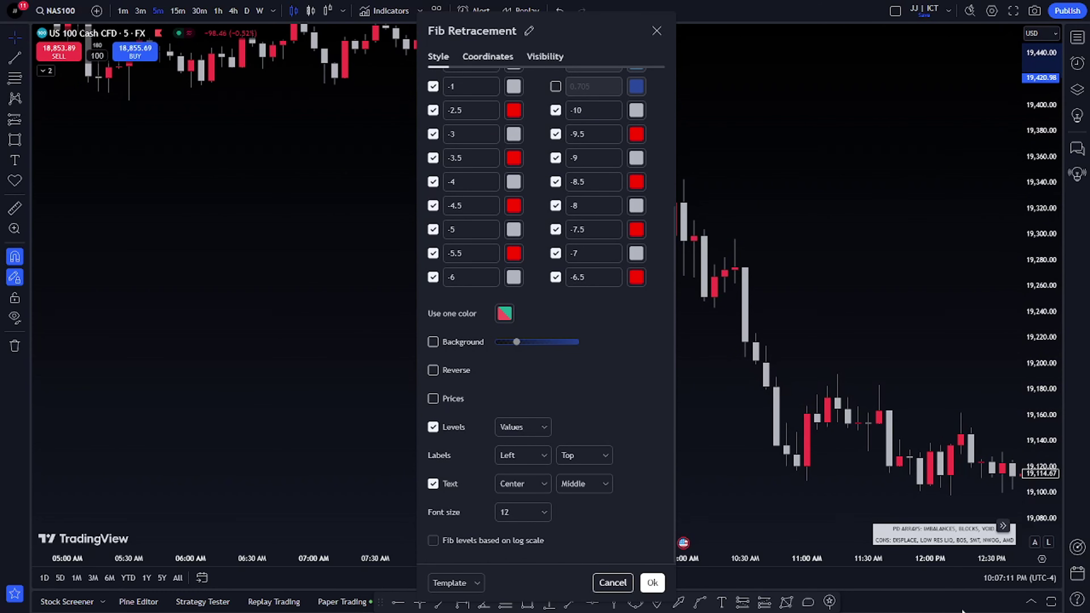
pyautogui.scroll(5, 615, 419)
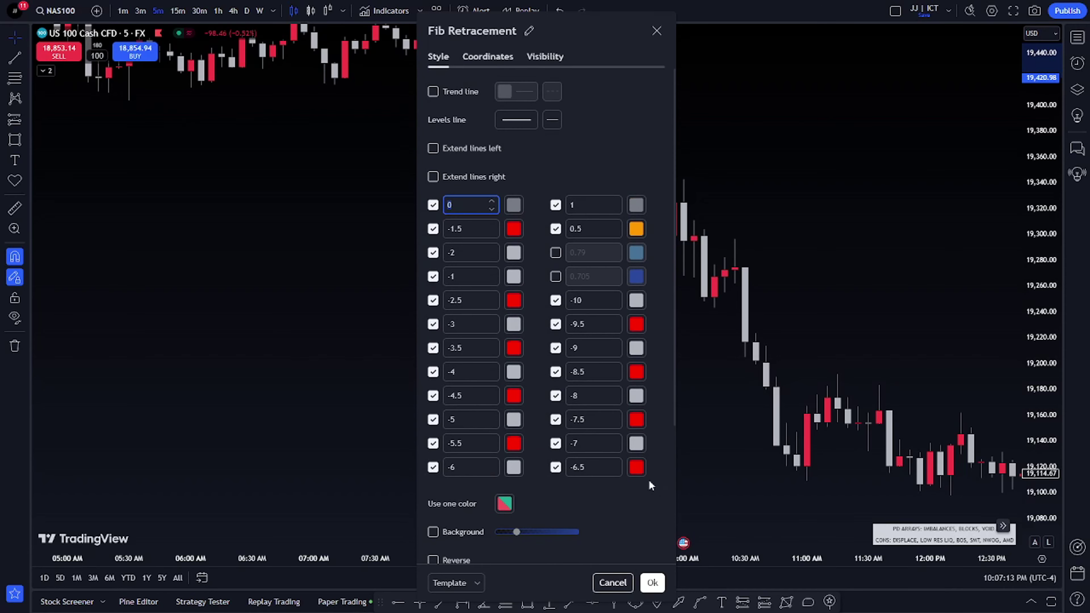
pyautogui.click(652, 583)
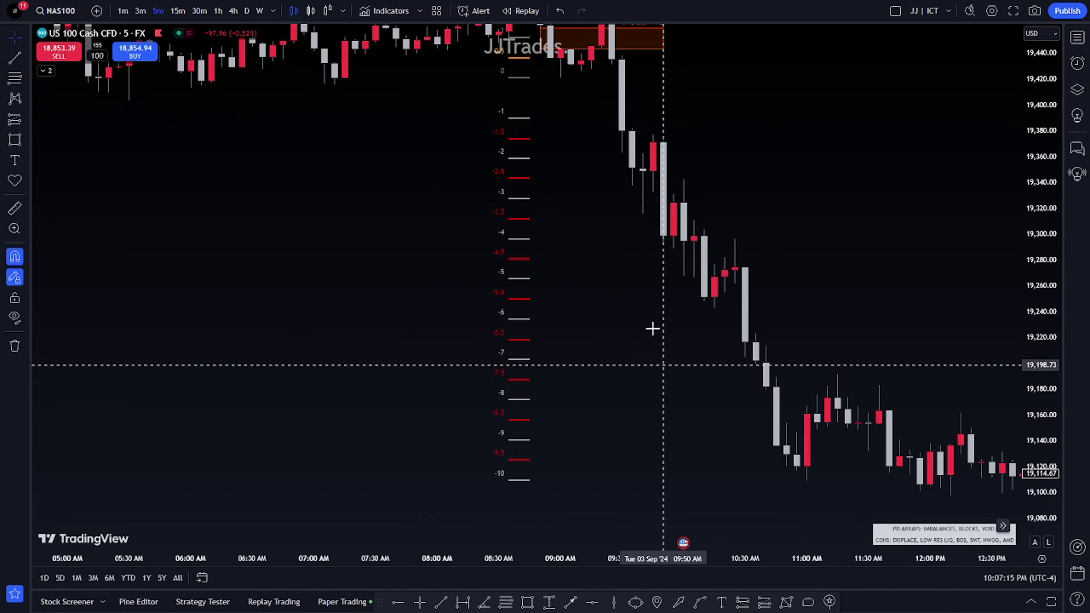
pyautogui.moveTo(644, 244); pyautogui.dragTo(659, 269)
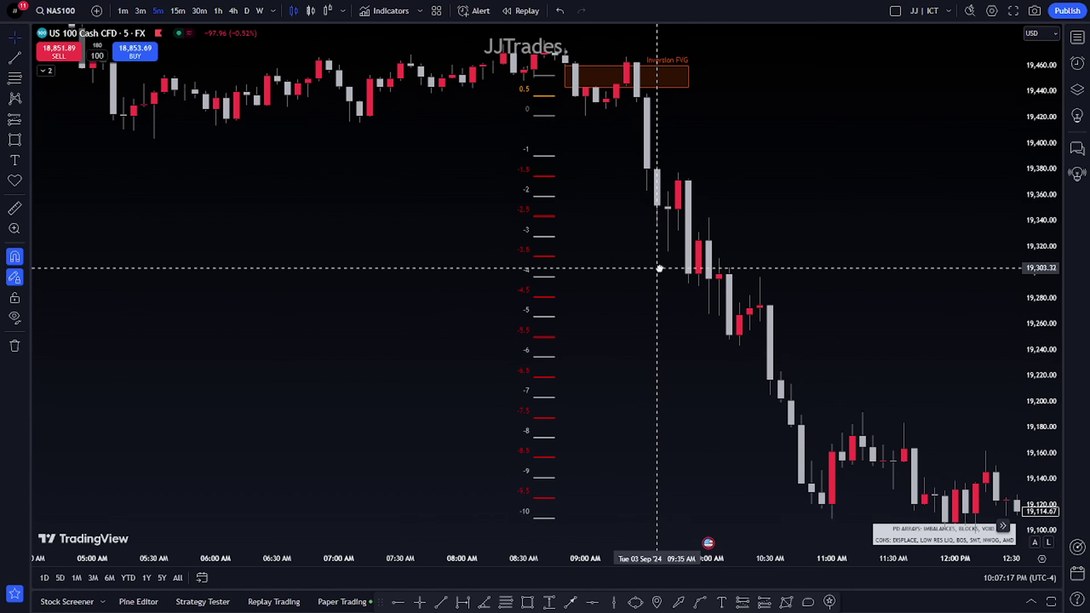
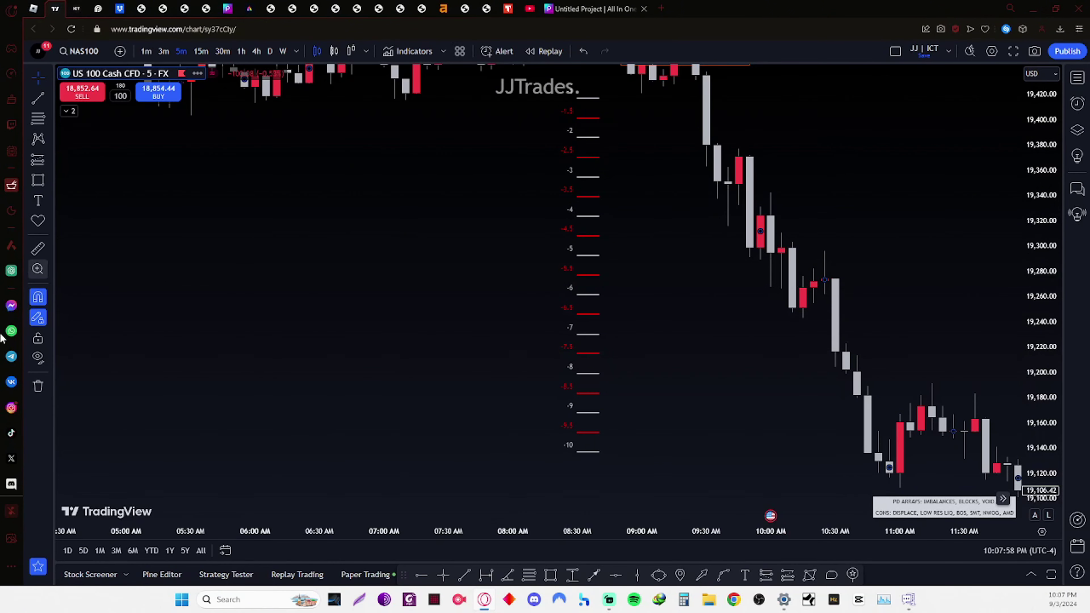
# - Open Instagram from the Opera sidebar and view your own NAS100 short-position story
pyautogui.click(11, 407)
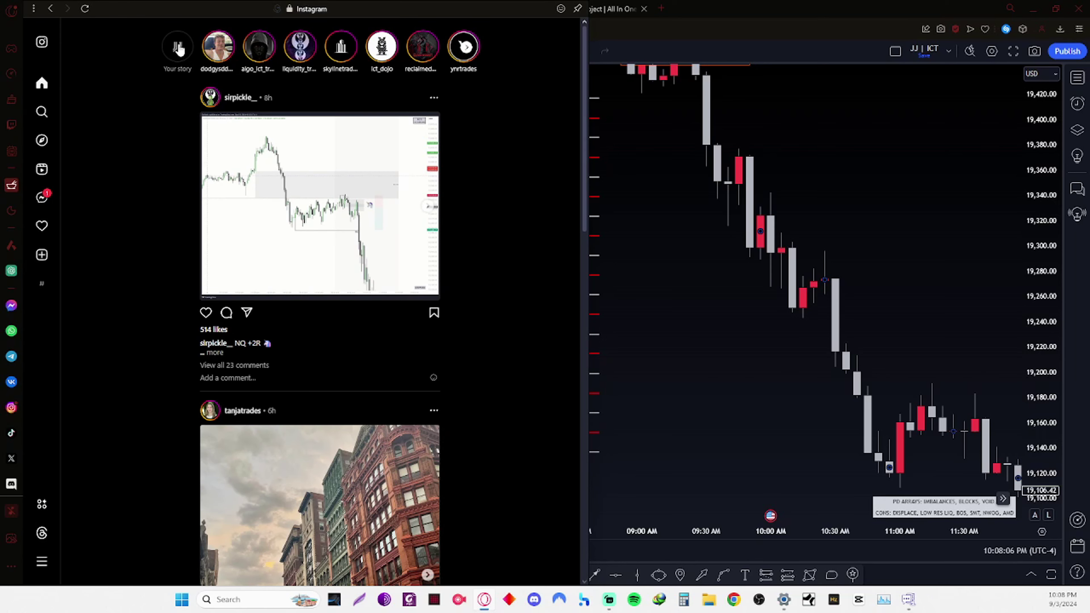
pyautogui.click(179, 48)
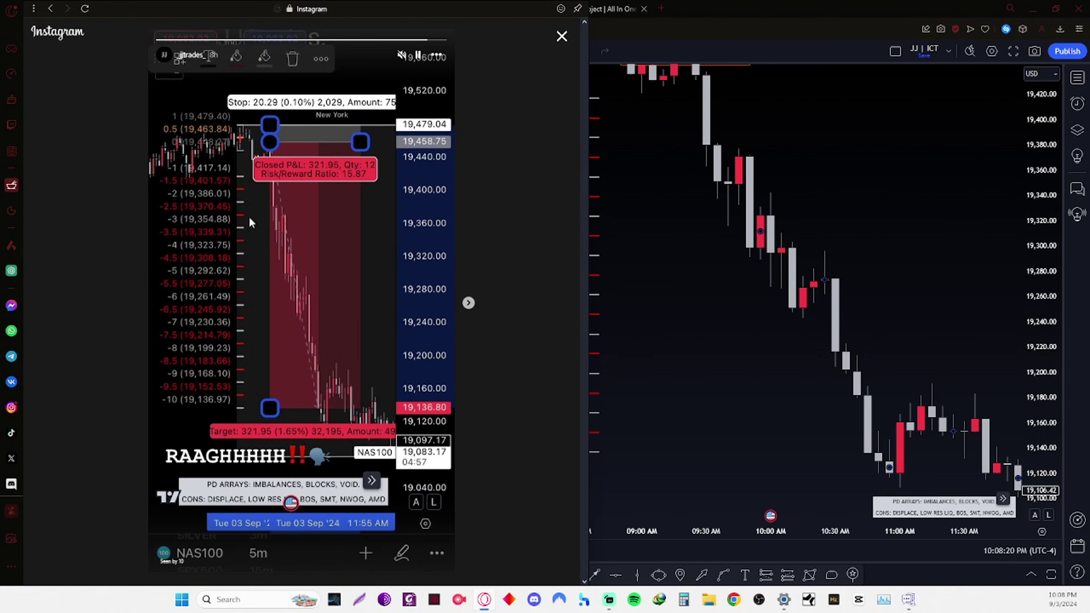
# - Close Instagram and show the NAS100 chart in full screen with a compressed price scale
pyautogui.click(747, 369)
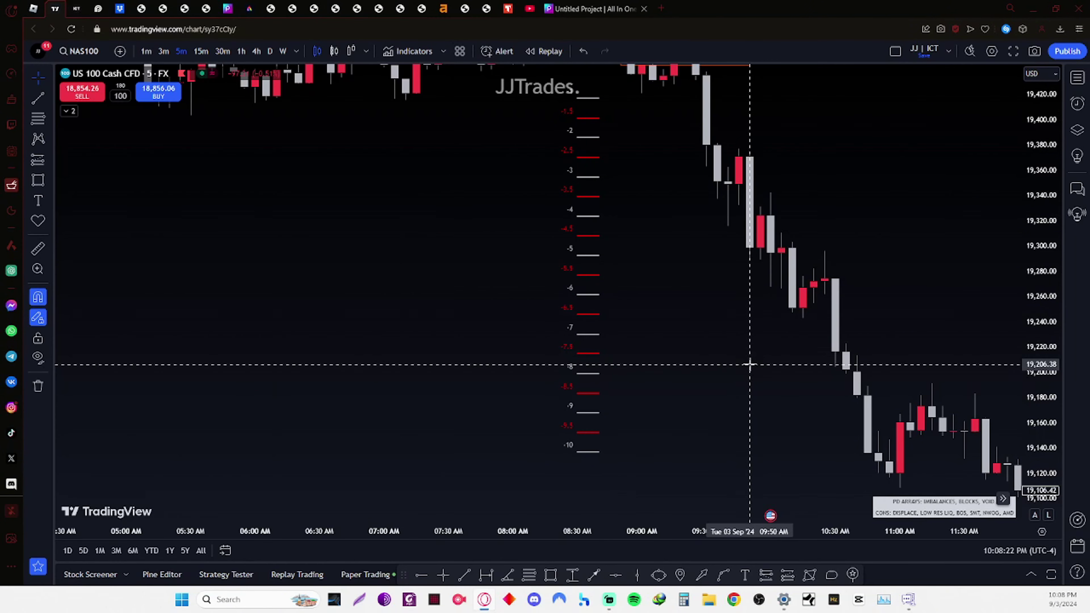
pyautogui.press('F11')
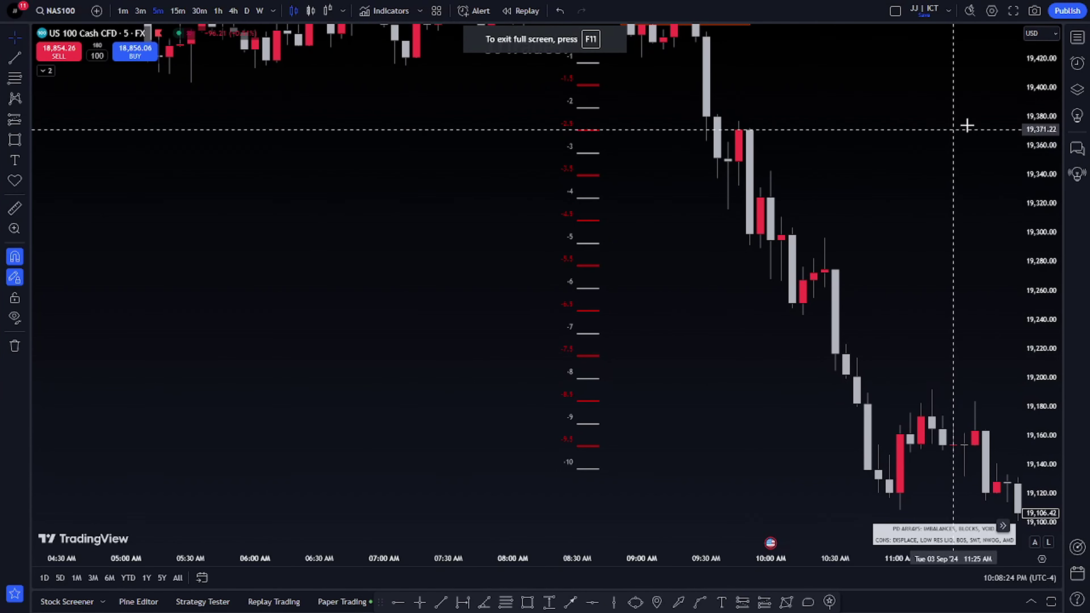
pyautogui.moveTo(1034, 74); pyautogui.dragTo(1033, 170)
pyautogui.moveTo(713, 118); pyautogui.dragTo(721, 147)
pyautogui.scroll(-5, 721, 148)
pyautogui.scroll(-2, 721, 149)
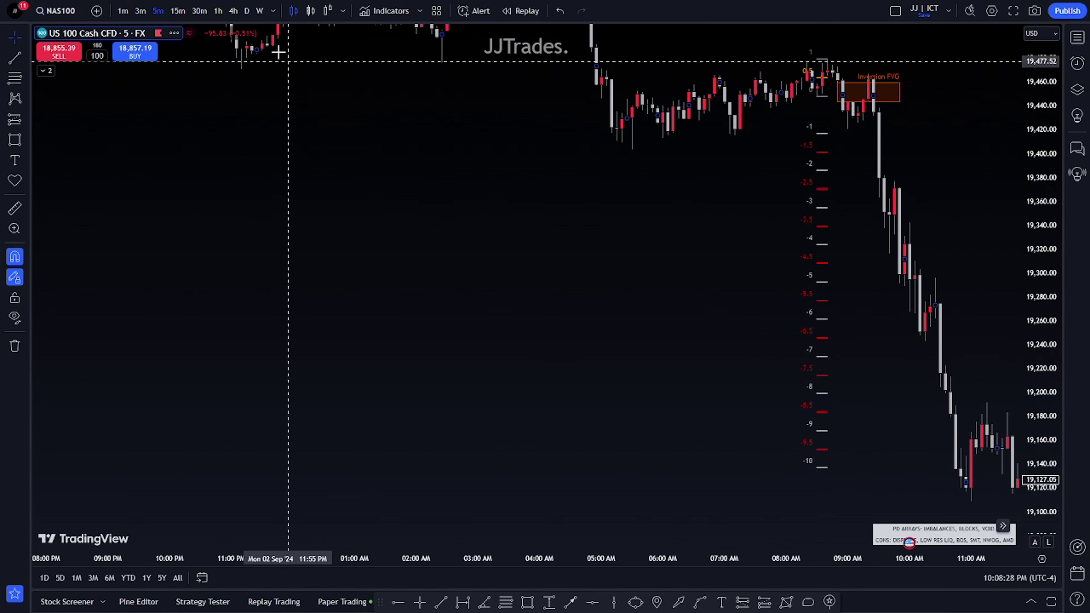
# - Review NAS100 on 1-hour, 4-hour and 15-minute candles, framing the morning drop
pyautogui.click(218, 11)
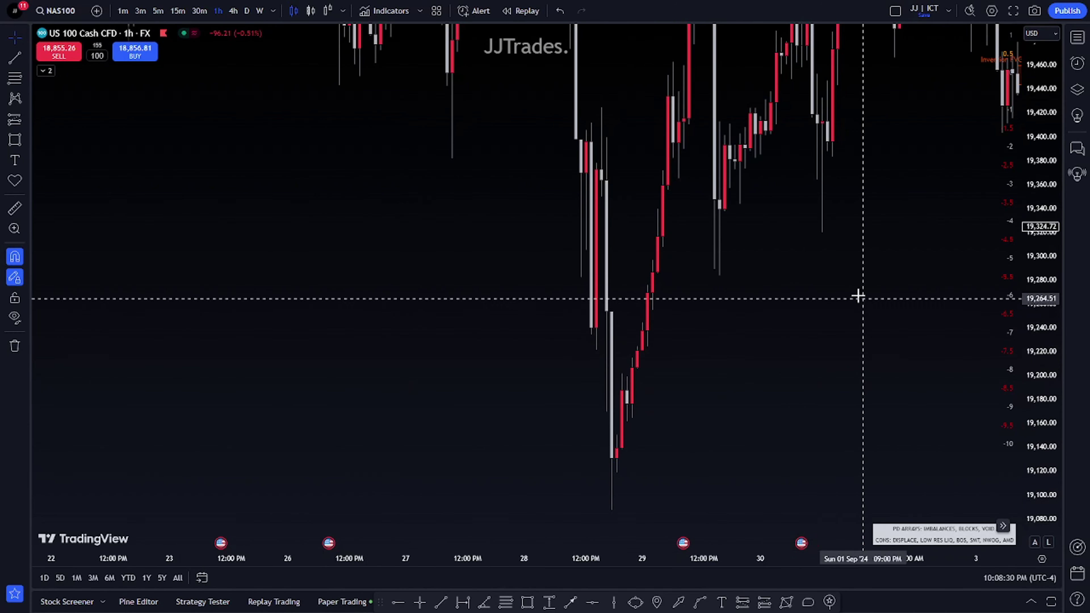
pyautogui.moveTo(857, 295); pyautogui.dragTo(608, 299)
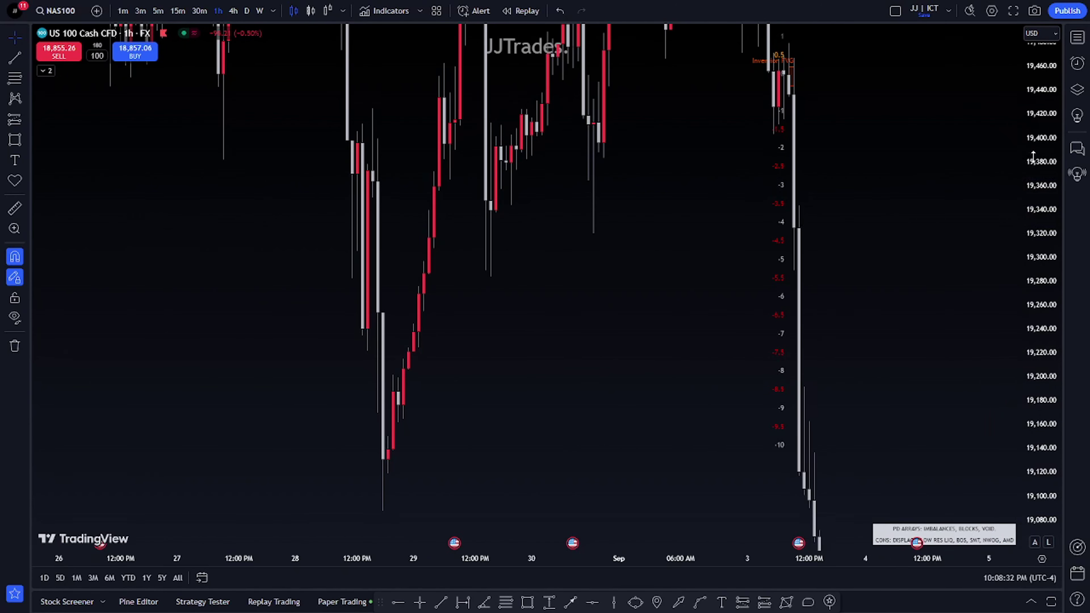
pyautogui.moveTo(1040, 144); pyautogui.dragTo(1007, 349)
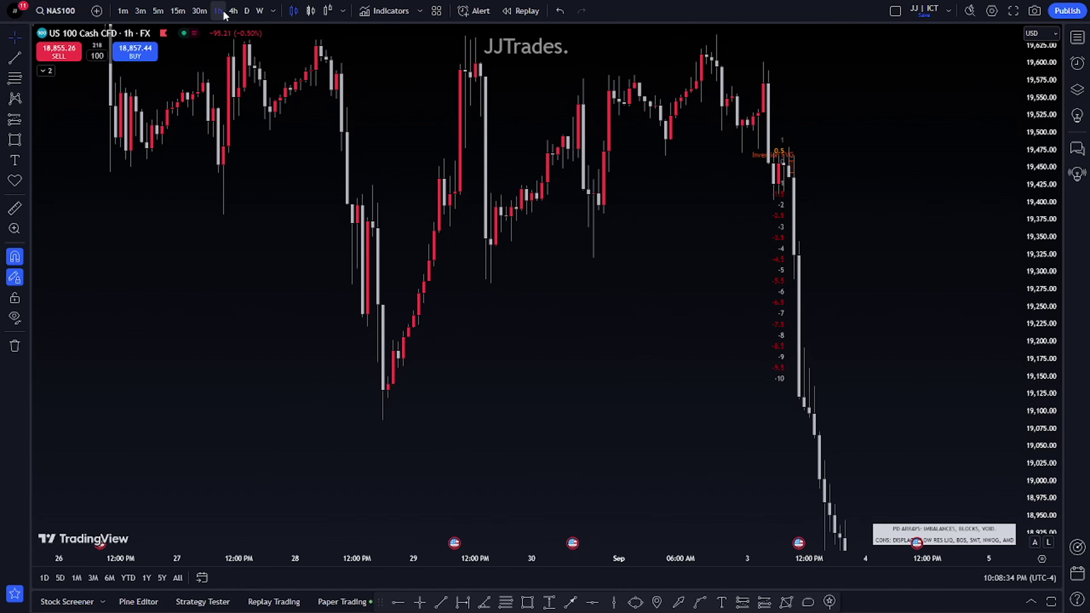
pyautogui.click(233, 10)
pyautogui.scroll(2, 396, 129)
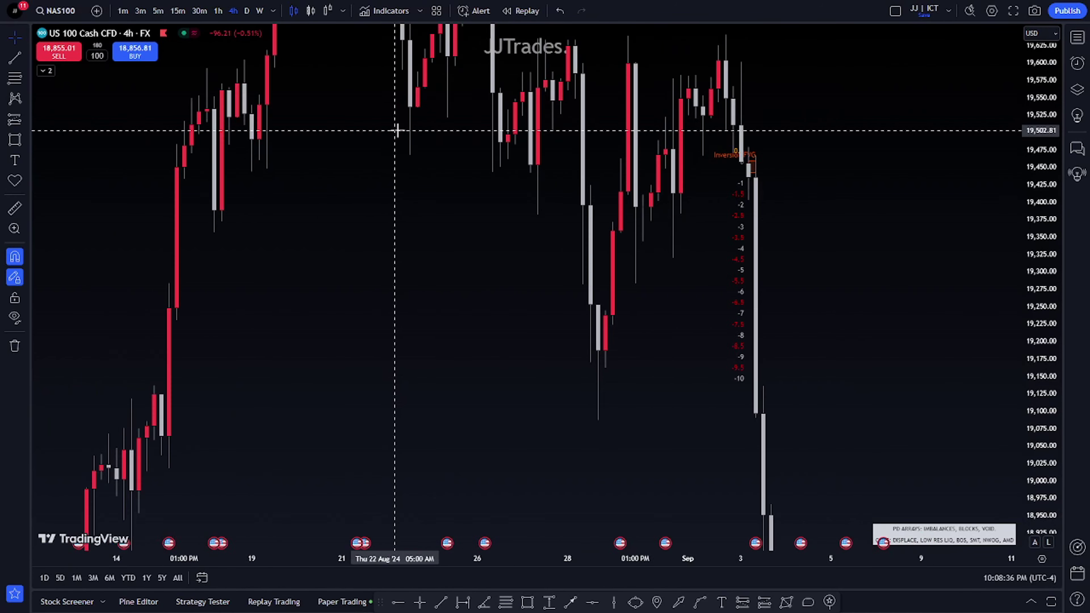
pyautogui.click(186, 12)
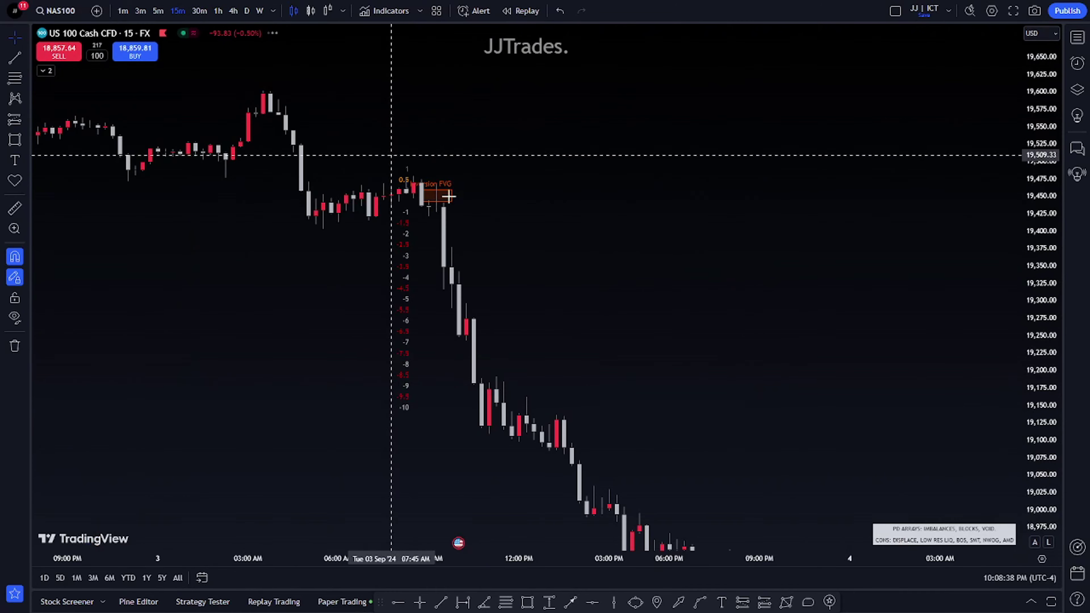
pyautogui.moveTo(467, 260); pyautogui.dragTo(902, 254)
pyautogui.scroll(9, 919, 267)
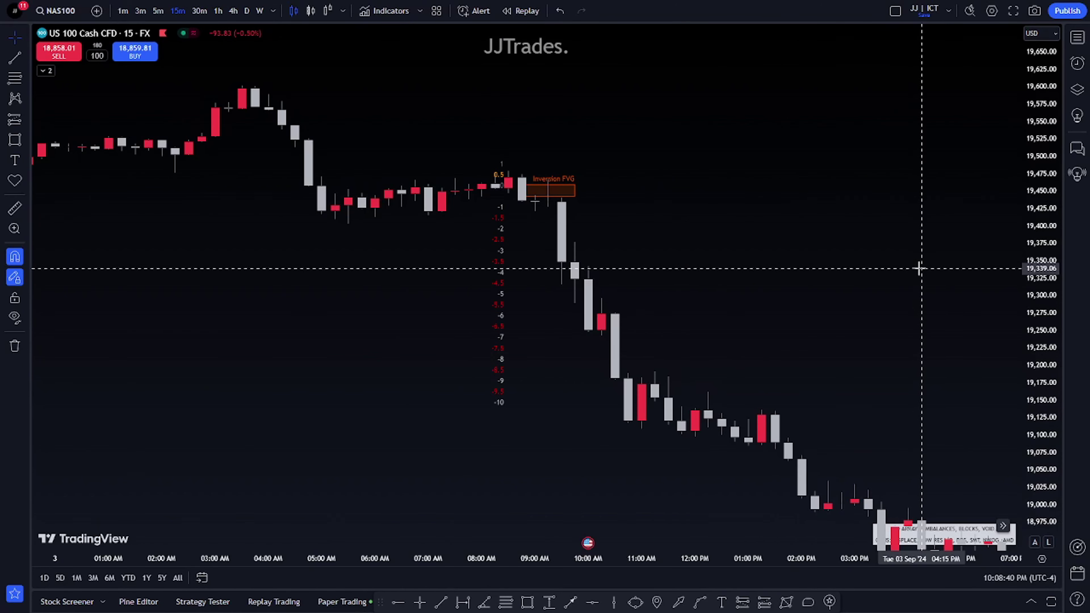
pyautogui.moveTo(388, 222); pyautogui.dragTo(748, 252)
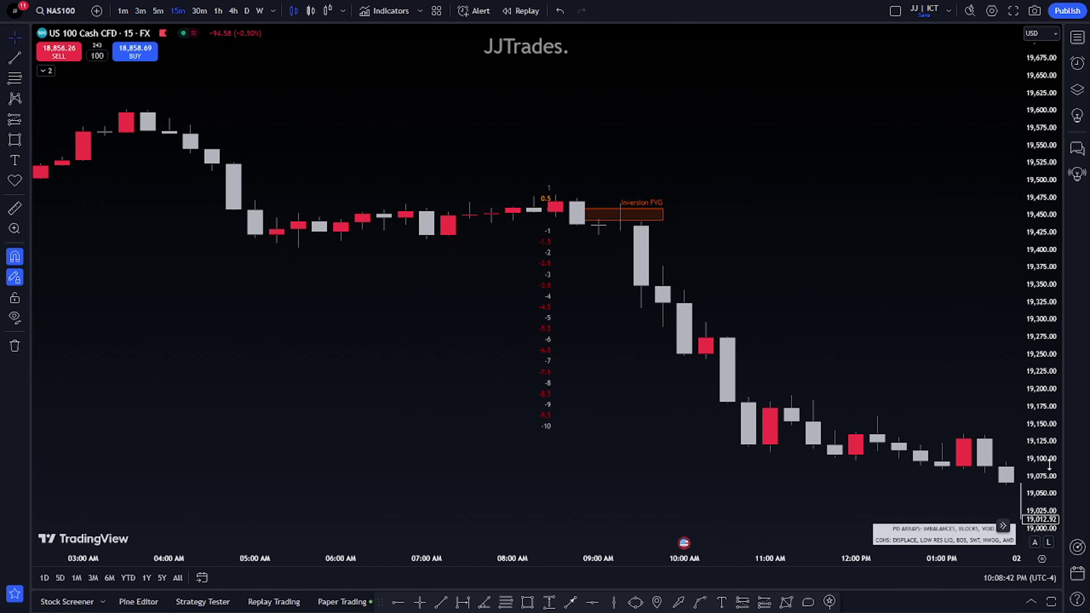
pyautogui.moveTo(1048, 462); pyautogui.dragTo(1044, 366)
# - Return to 5-minute candles and frame the 9:30 AM drop with its fib levels
pyautogui.click(159, 12)
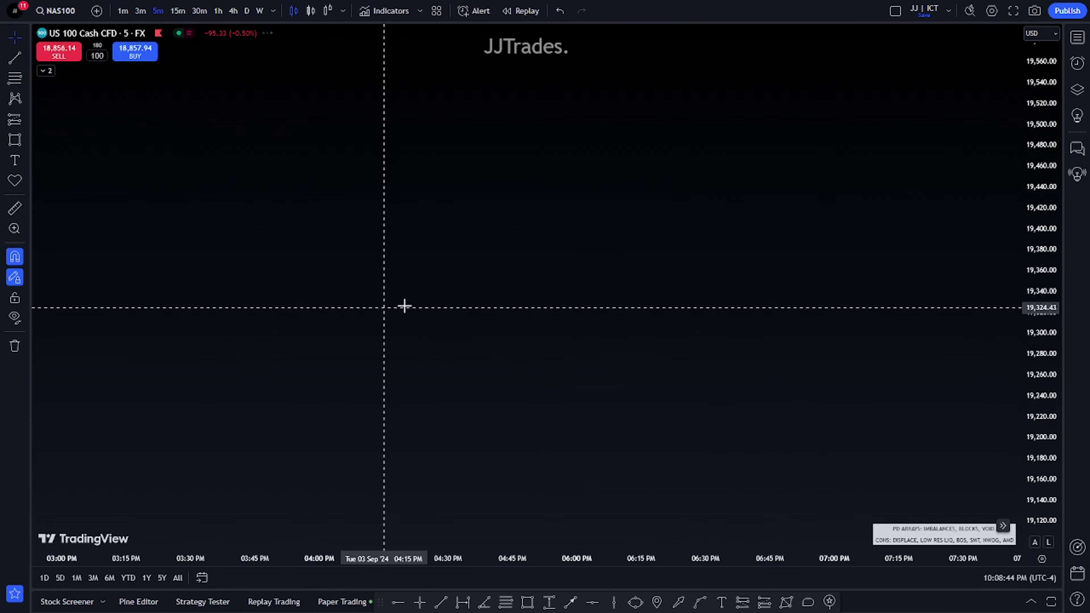
pyautogui.moveTo(667, 139); pyautogui.dragTo(296, 86)
pyautogui.moveTo(756, 202); pyautogui.dragTo(82, 190)
pyautogui.scroll(-6, 362, 209)
pyautogui.moveTo(361, 209); pyautogui.dragTo(968, 268)
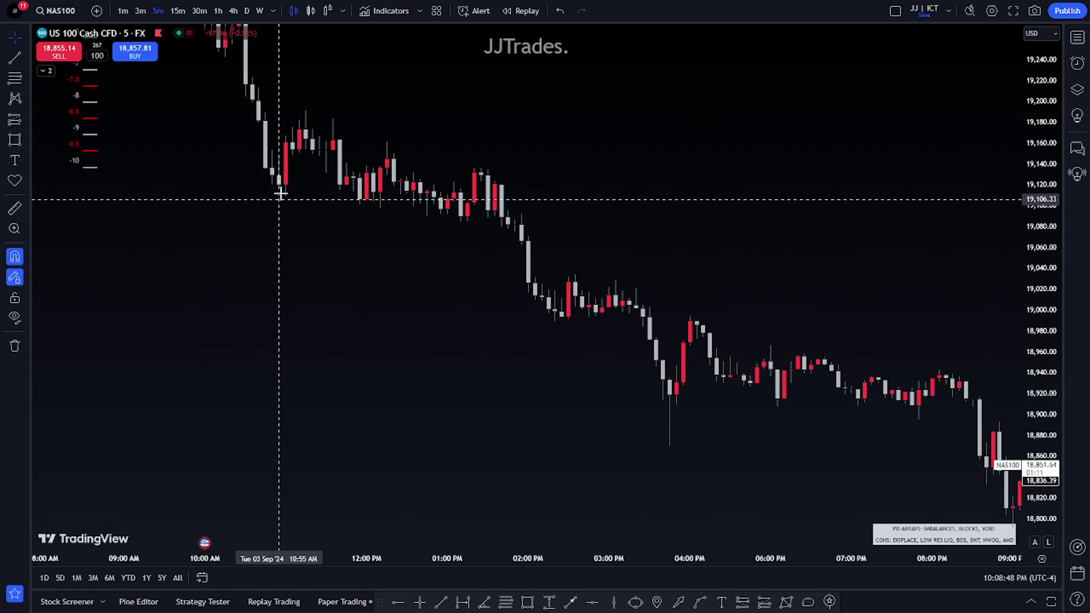
pyautogui.moveTo(280, 195); pyautogui.dragTo(561, 413)
pyautogui.moveTo(444, 253); pyautogui.dragTo(593, 321)
pyautogui.scroll(1, 590, 323)
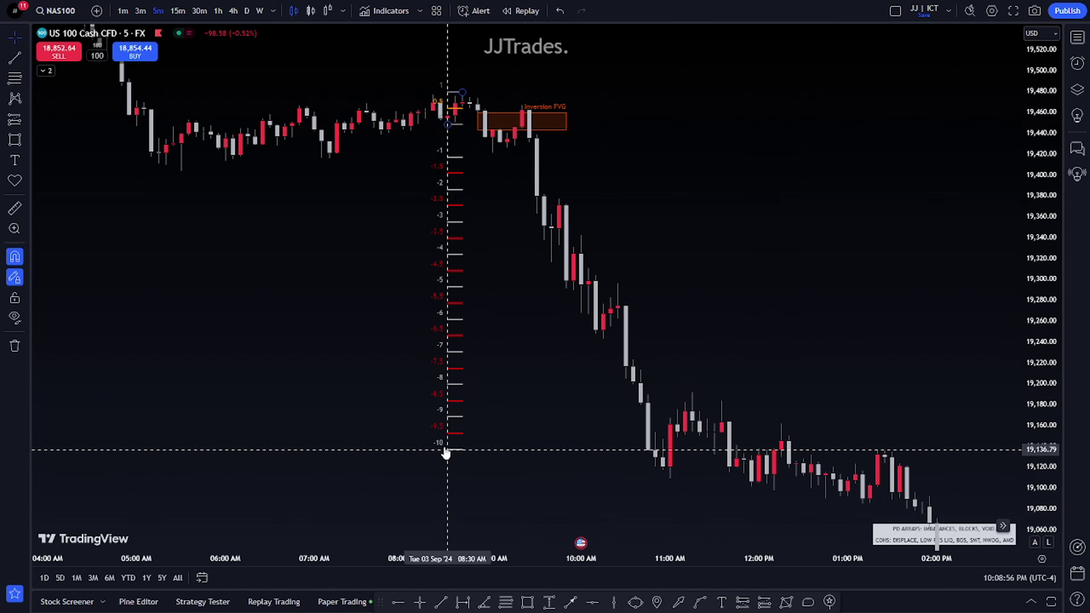
pyautogui.click(649, 447)
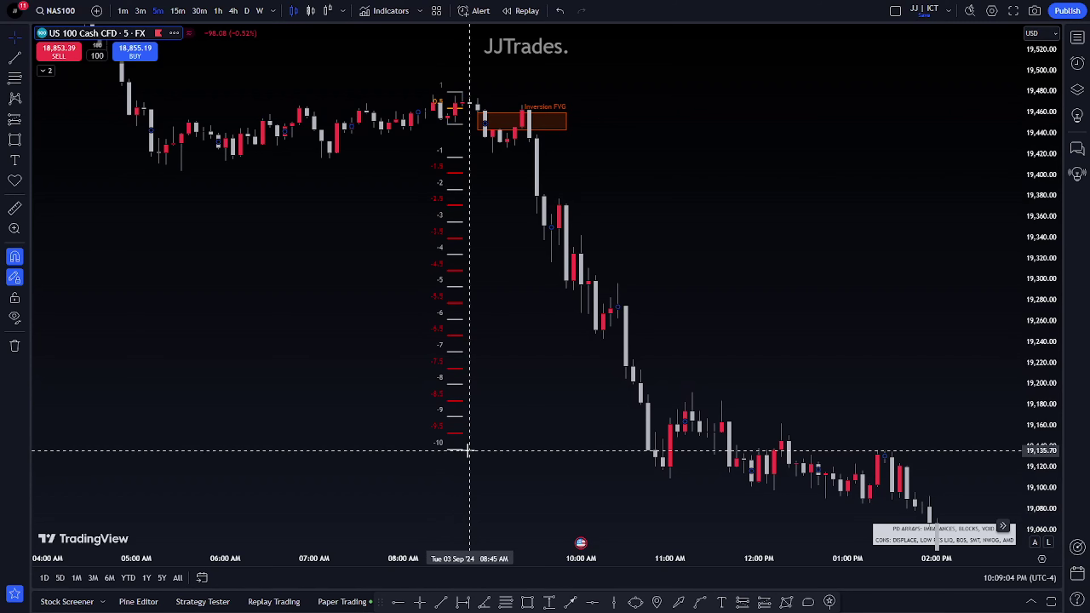
# - Draw a horizontal trend line at the -10 fib level, then delete it
pyautogui.click(441, 602)
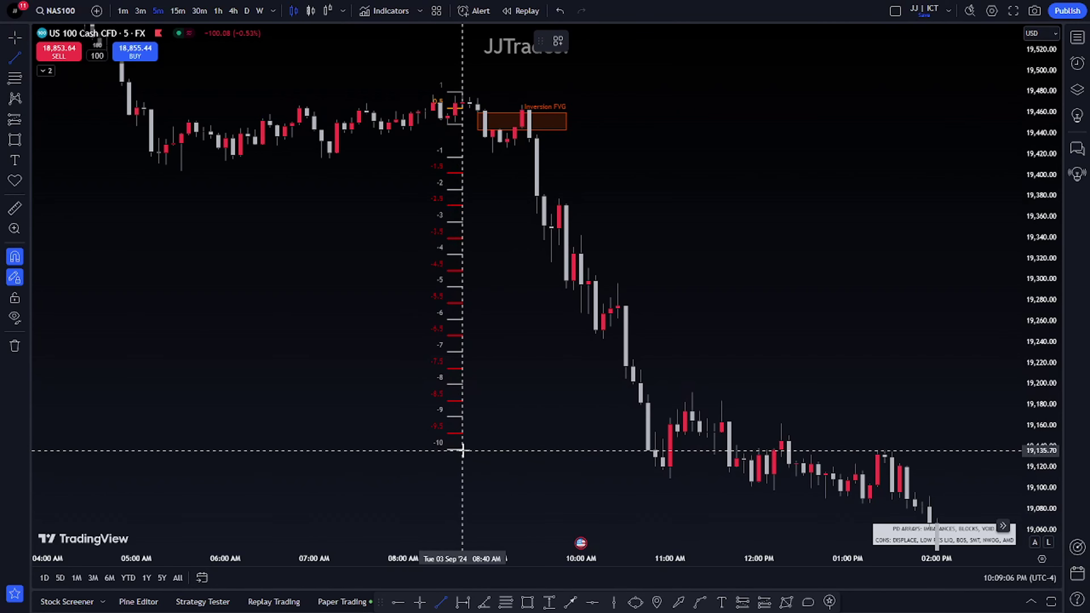
pyautogui.moveTo(461, 450); pyautogui.dragTo(824, 450)
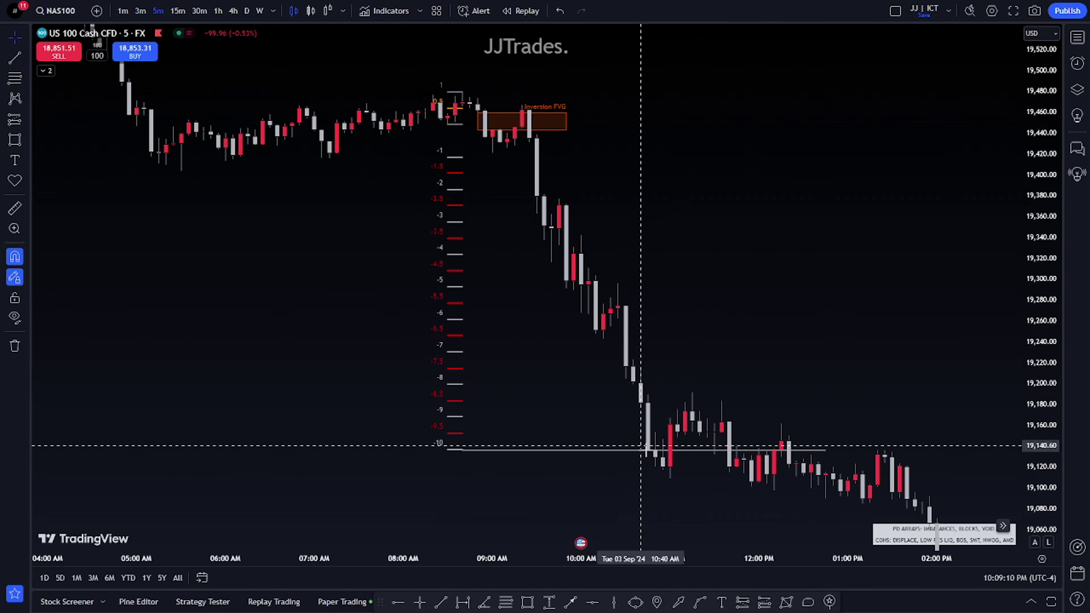
pyautogui.moveTo(903, 474); pyautogui.dragTo(810, 350)
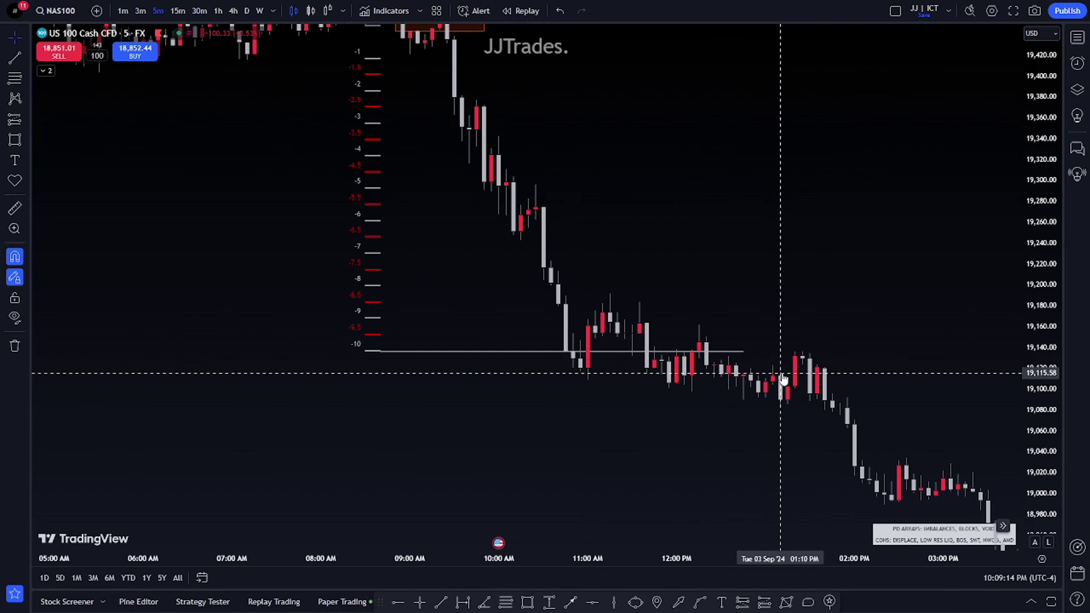
pyautogui.moveTo(854, 387)
pyautogui.mouseDown()
pyautogui.moveTo(778, 283)
pyautogui.moveTo(842, 377)
pyautogui.mouseUp()
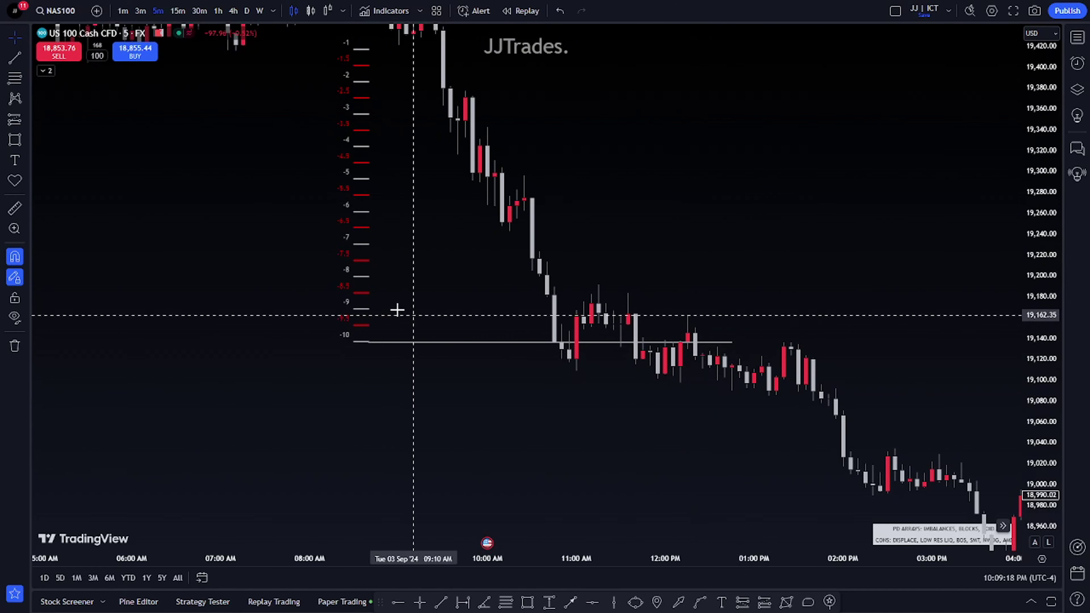
pyautogui.moveTo(669, 182); pyautogui.dragTo(688, 239)
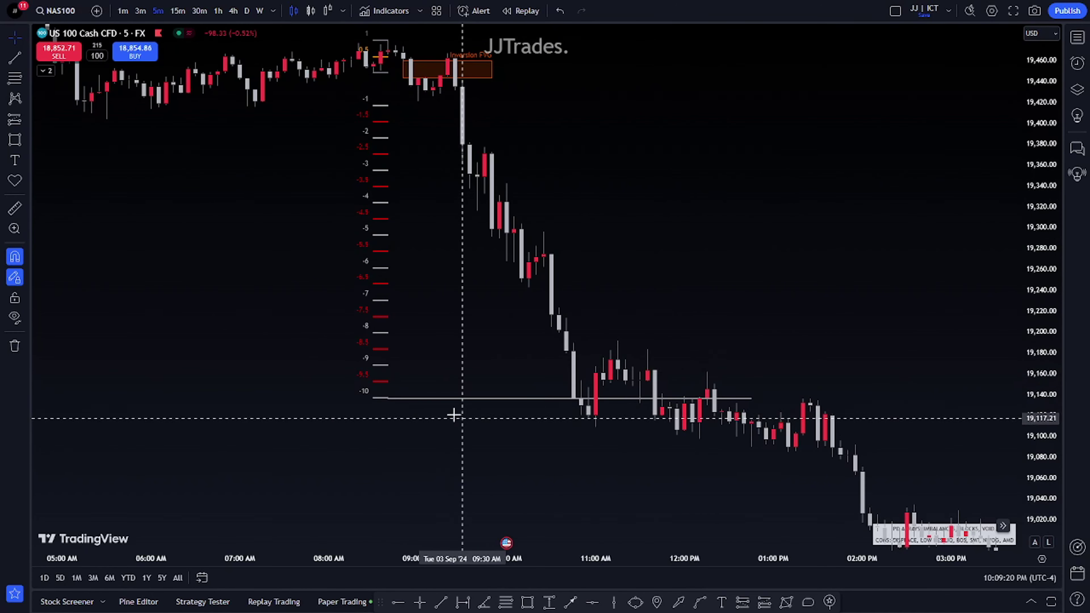
pyautogui.click(445, 398)
pyautogui.click(726, 41)
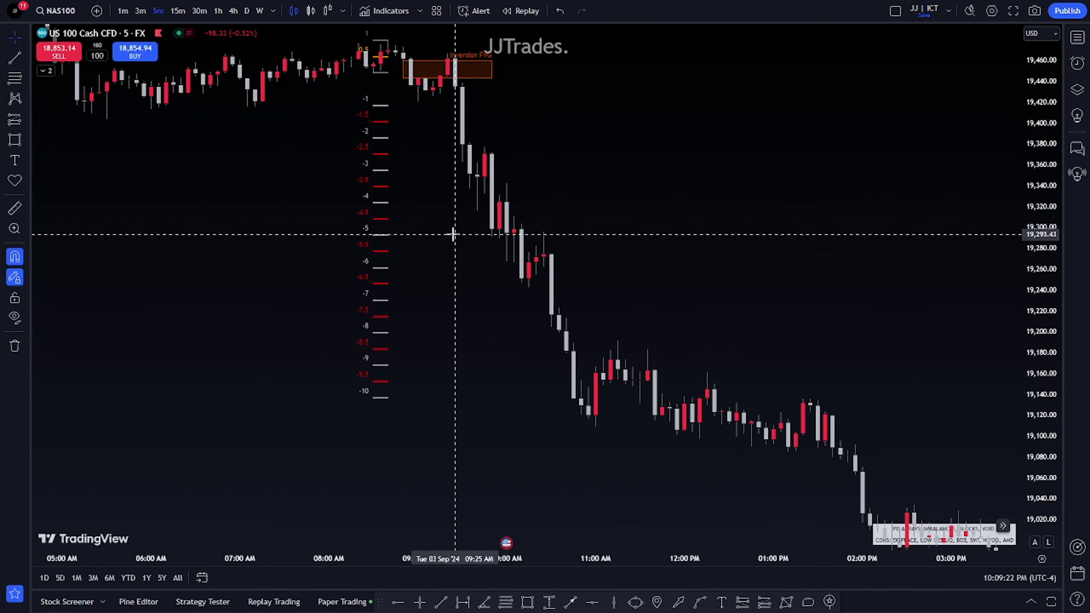
# - Delete the fib retracement from the NAS100 chart
pyautogui.scroll(5, 453, 236)
pyautogui.moveTo(453, 240); pyautogui.dragTo(811, 355)
pyautogui.scroll(1, 455, 348)
pyautogui.moveTo(455, 348); pyautogui.dragTo(470, 327)
pyautogui.scroll(4, 610, 277)
pyautogui.scroll(-3, 517, 244)
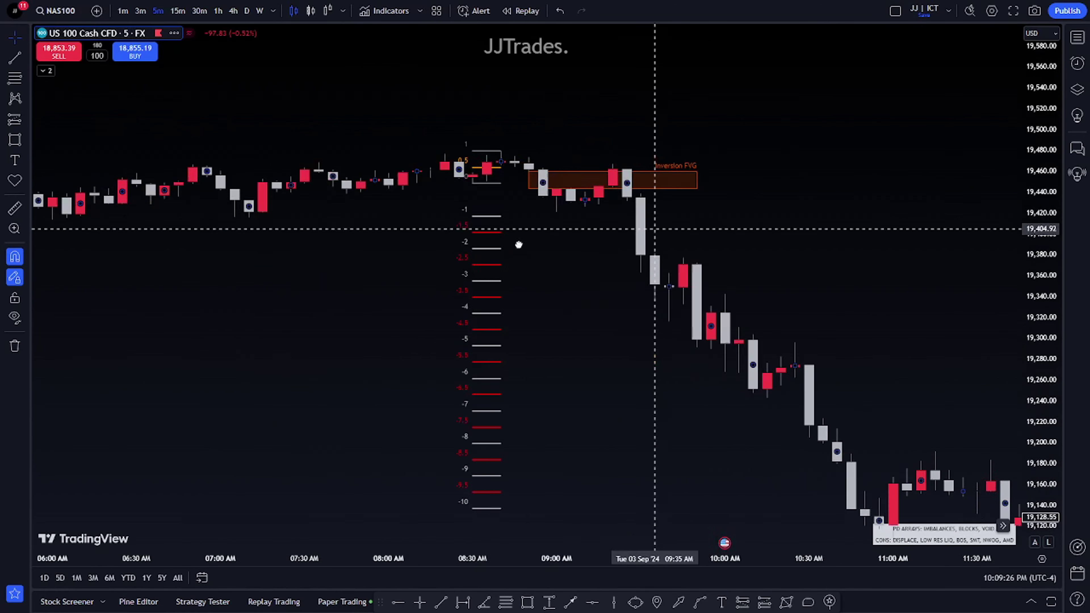
pyautogui.click(652, 291)
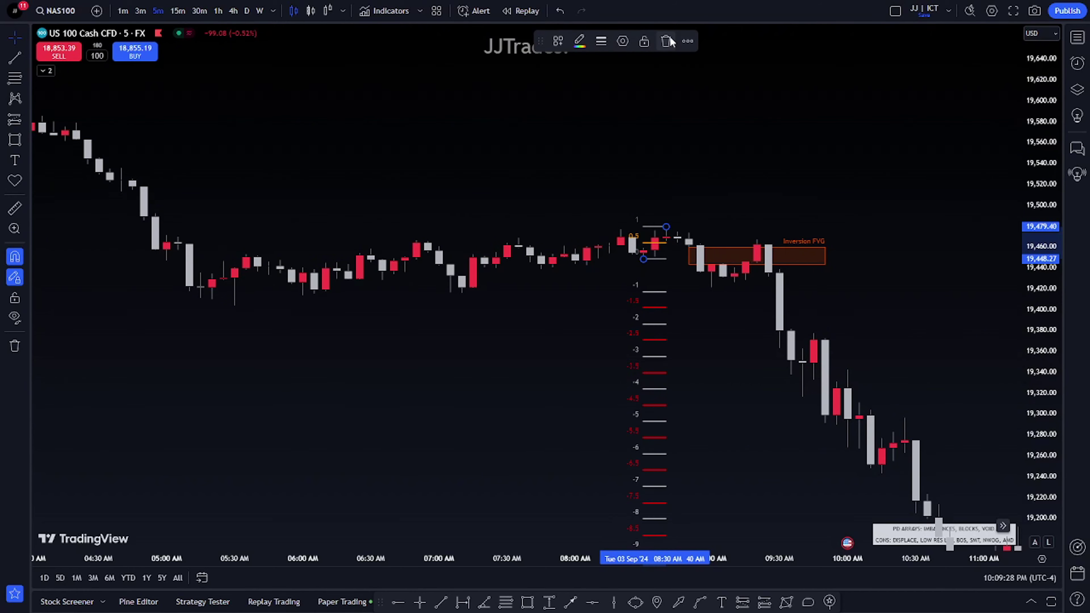
pyautogui.click(667, 41)
# - Switch to the GOLD chart and remove its single drawing
pyautogui.press('Down')
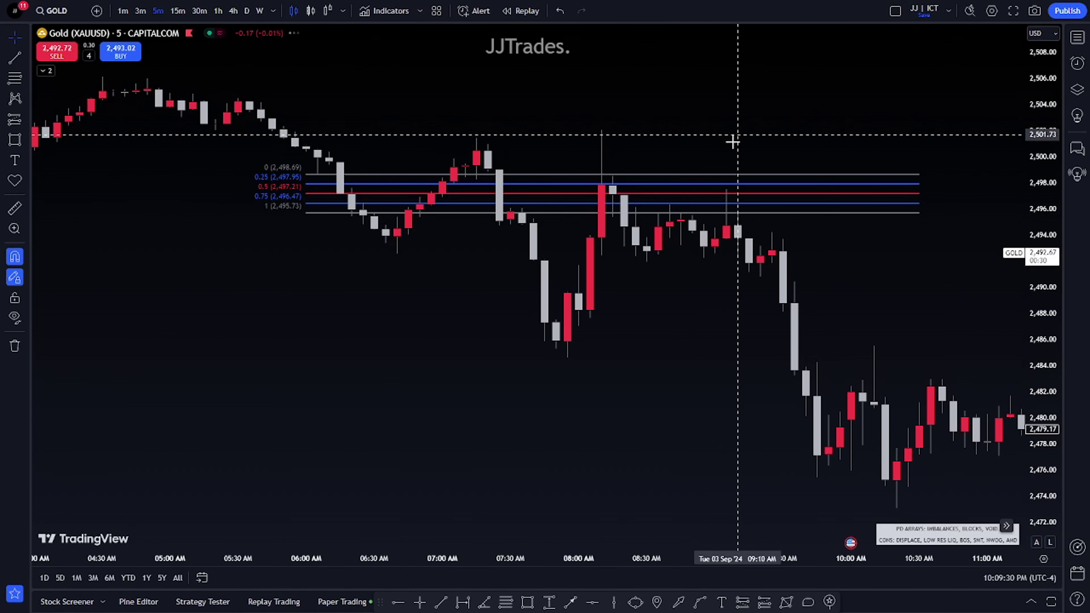
pyautogui.click(23, 348)
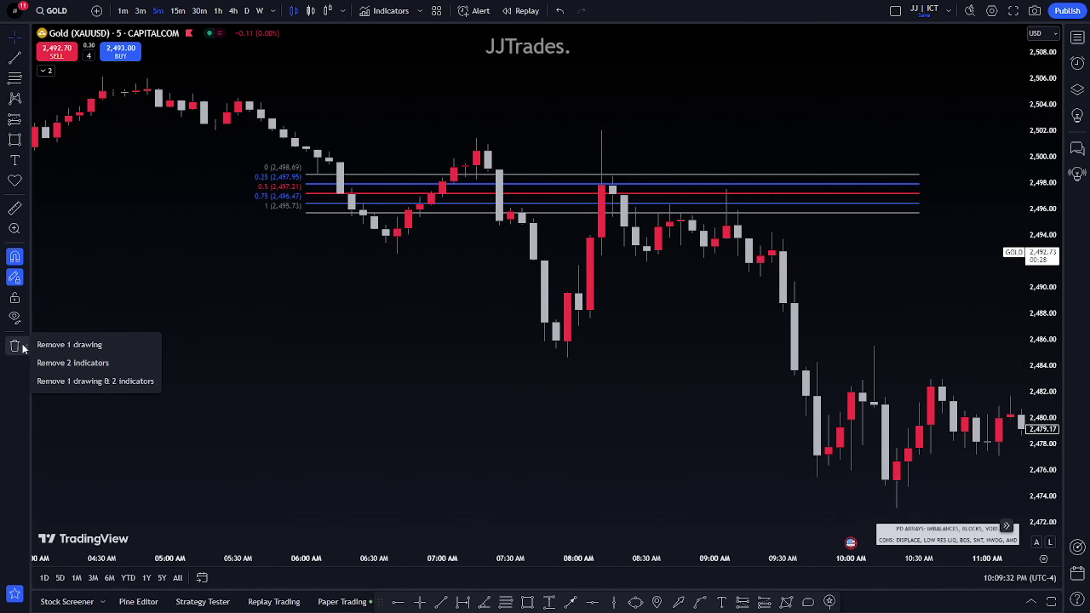
pyautogui.click(60, 344)
pyautogui.moveTo(437, 311)
pyautogui.mouseDown()
pyautogui.moveTo(353, 294)
pyautogui.moveTo(89, 324)
pyautogui.mouseUp()
pyautogui.scroll(-1, 89, 325)
# - Move GOLD to 30-minute candles and zoom onto the 3 Sep selloff
pyautogui.click(177, 9)
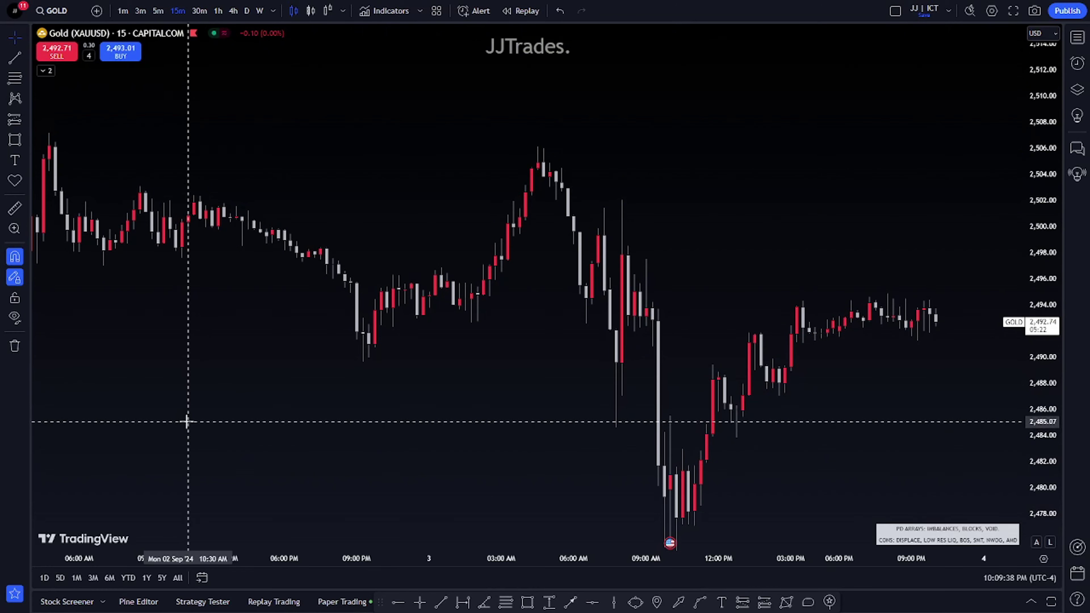
pyautogui.scroll(1, 230, 414)
pyautogui.moveTo(230, 415); pyautogui.dragTo(252, 432)
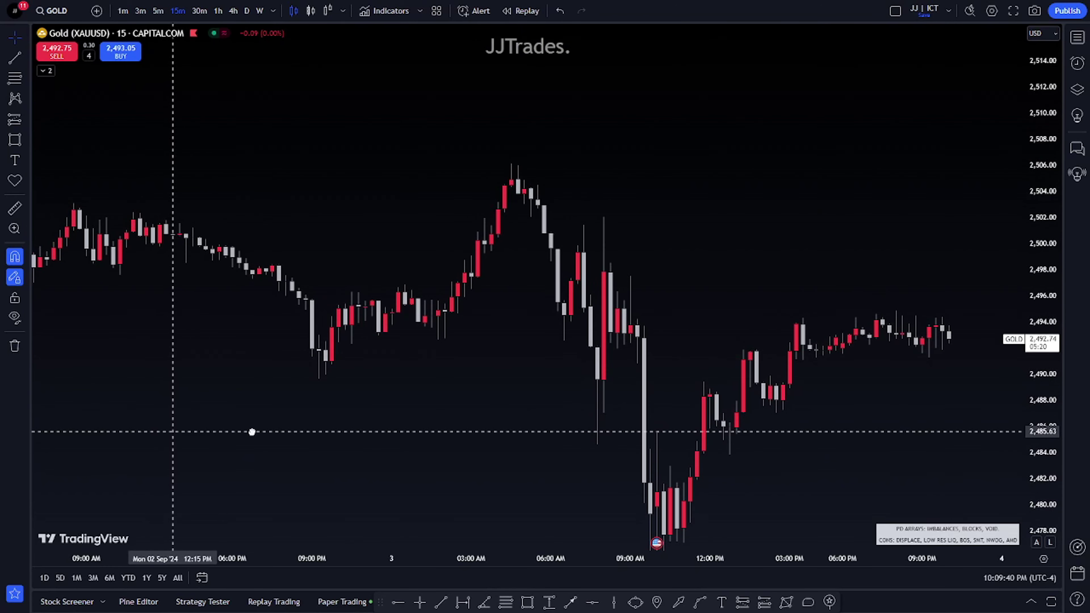
pyautogui.click(199, 11)
pyautogui.scroll(2, 618, 372)
pyautogui.moveTo(617, 372); pyautogui.dragTo(599, 392)
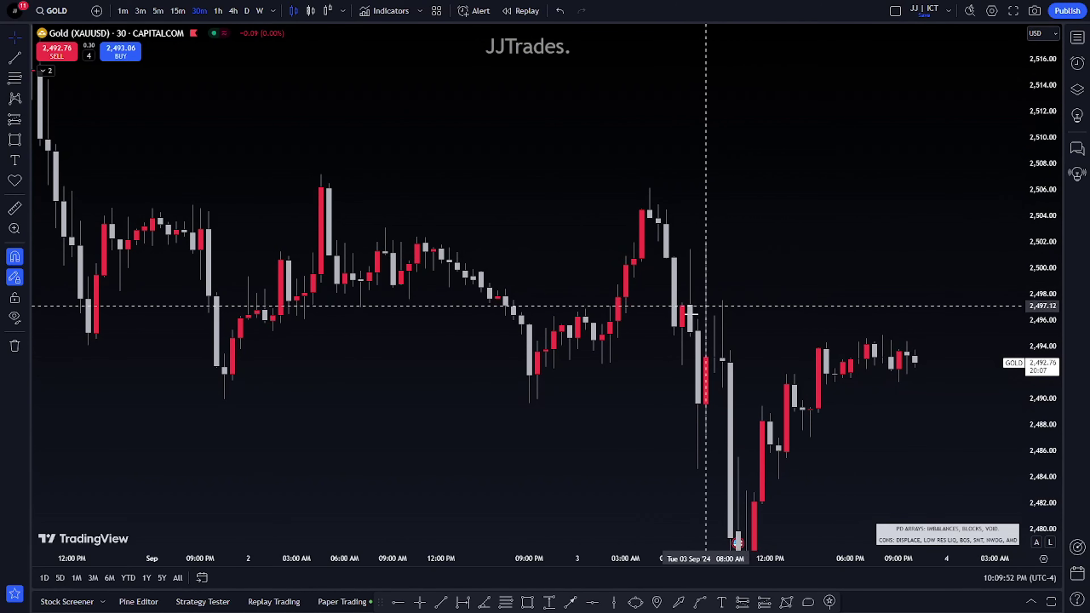
pyautogui.scroll(2, 669, 343)
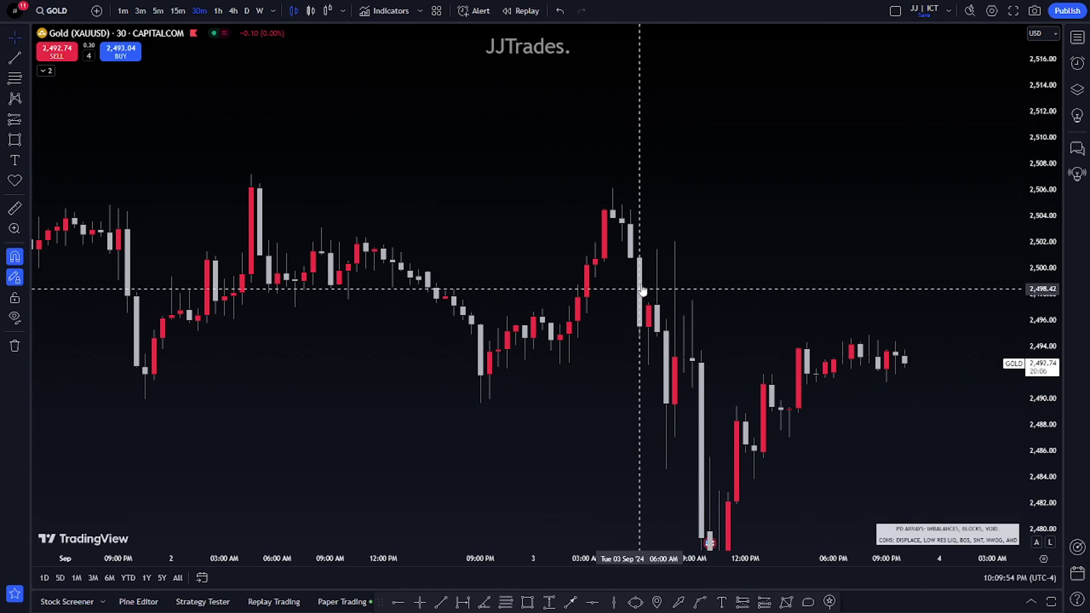
pyautogui.scroll(1, 649, 285)
# - Place a short position at 2,497.39 with stop 2,504.56 and target near 2,493
pyautogui.click(743, 603)
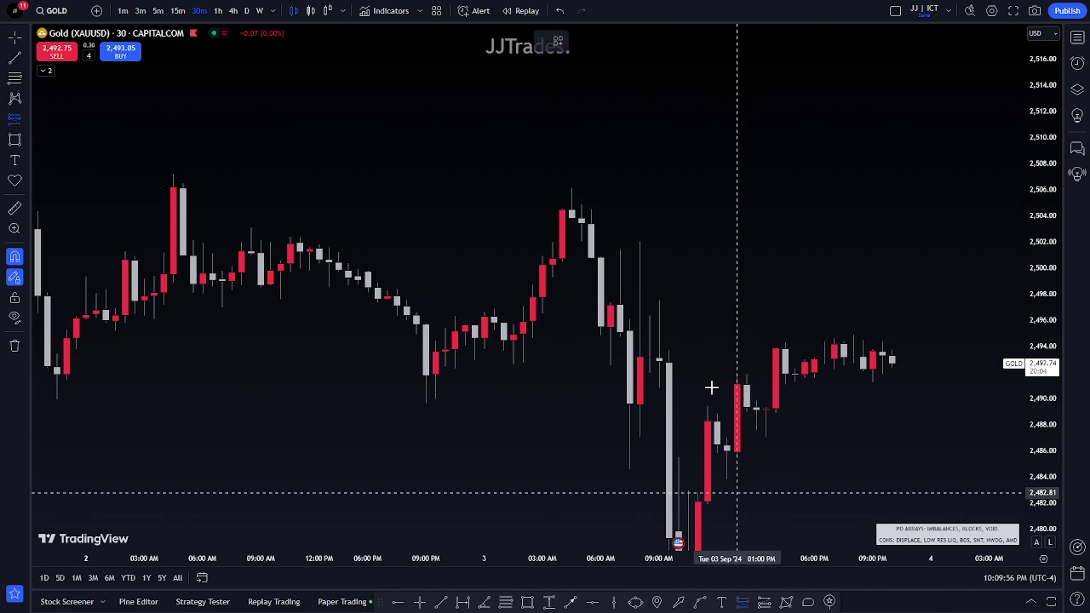
pyautogui.click(610, 303)
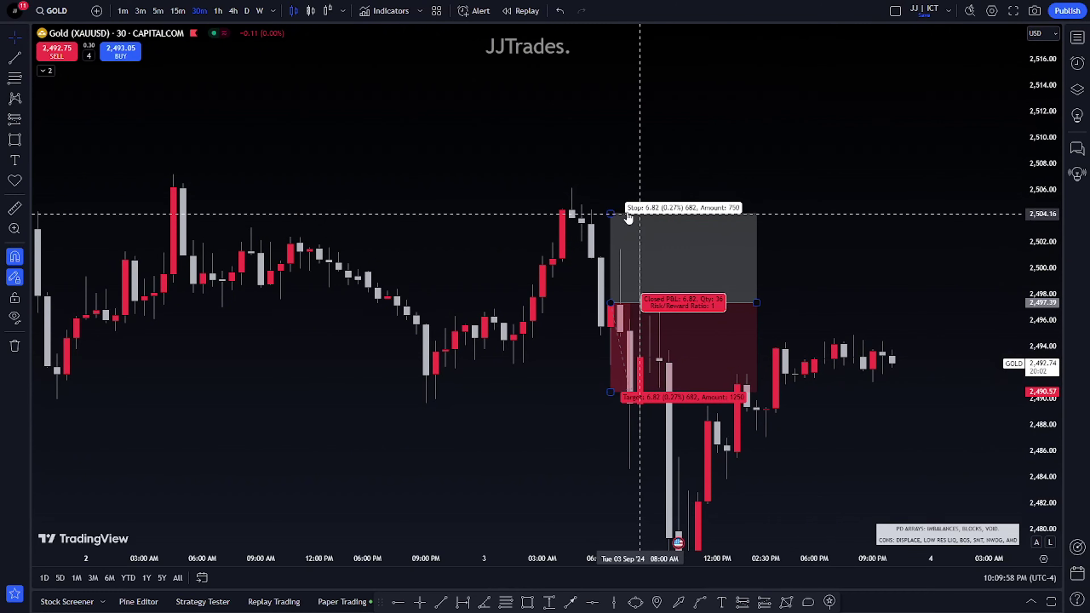
pyautogui.moveTo(599, 208); pyautogui.dragTo(541, 191)
pyautogui.click(798, 176)
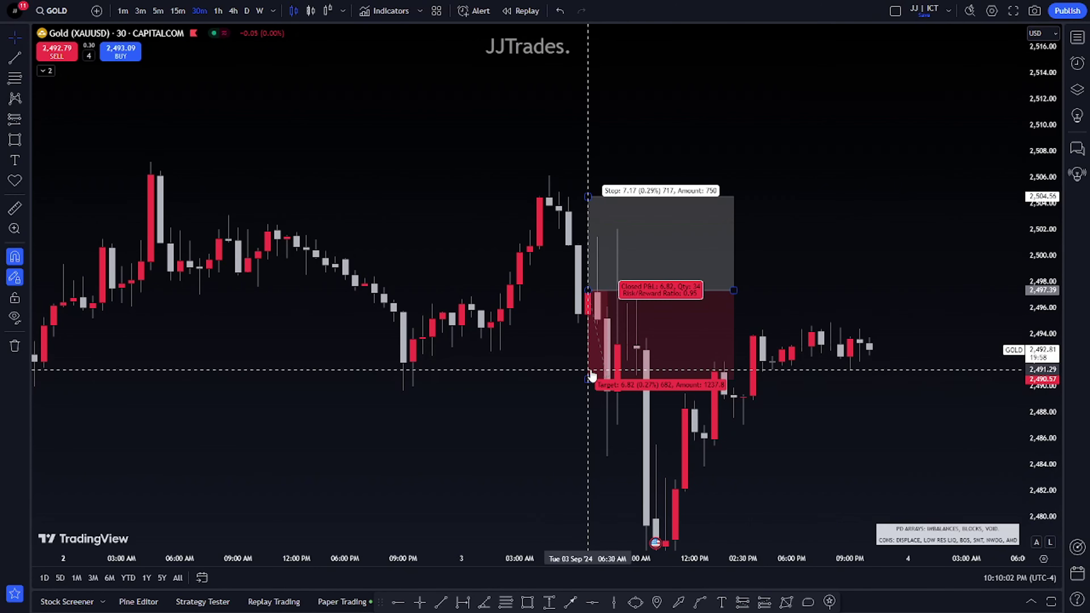
pyautogui.moveTo(588, 379); pyautogui.dragTo(589, 347)
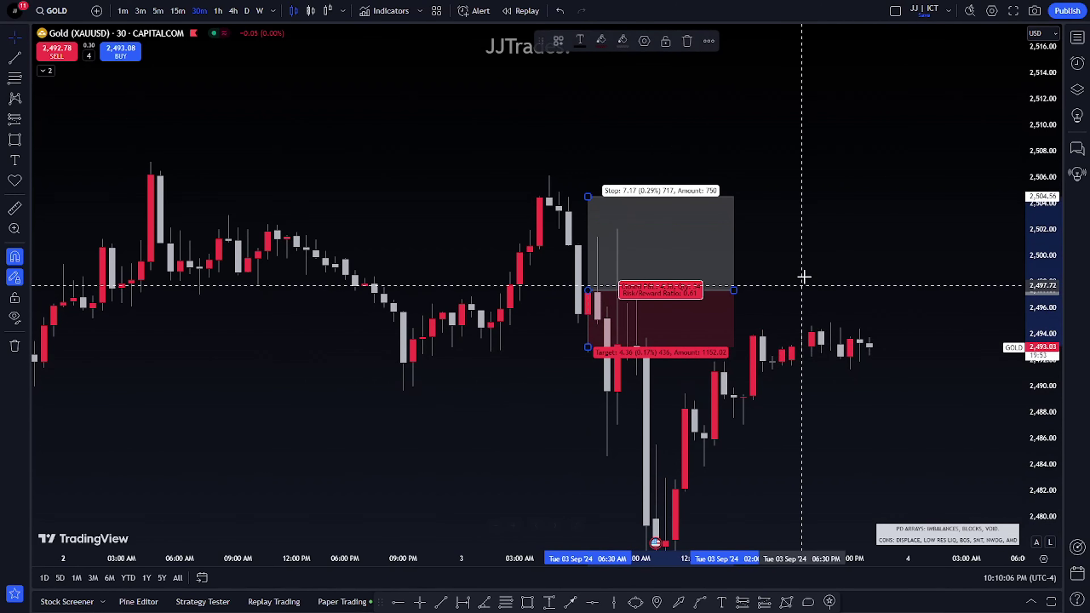
pyautogui.click(809, 285)
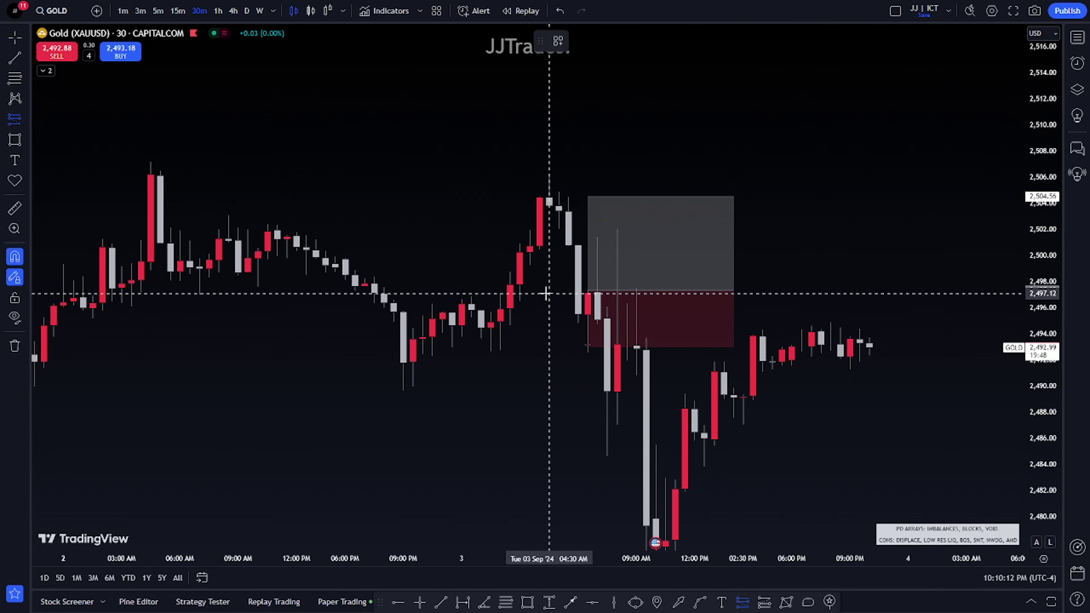
pyautogui.hotkey('alt', 'f')
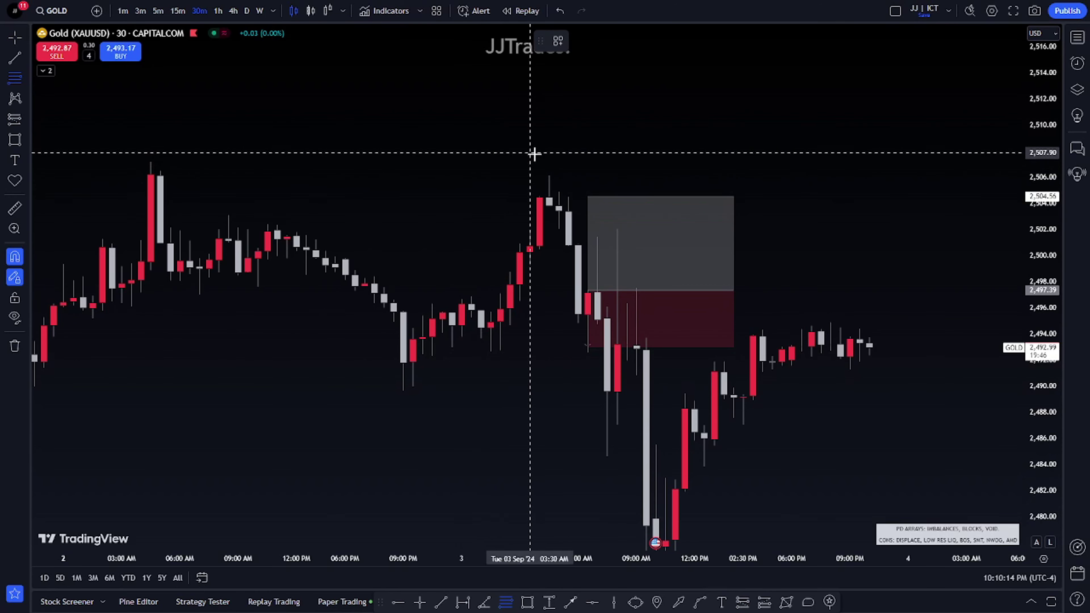
# - Draw a fib from the ~2,506 swing high to the ~2,493 low, viewed on 1-hour candles
pyautogui.click(549, 175)
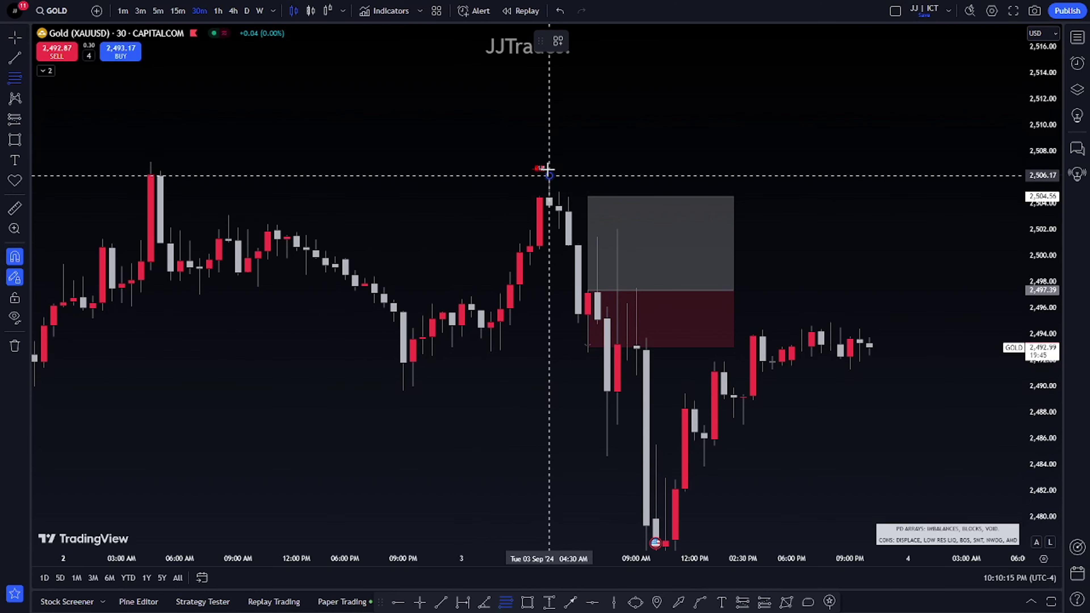
pyautogui.click(498, 351)
pyautogui.moveTo(1035, 178); pyautogui.dragTo(1035, 189)
pyautogui.scroll(-10, 939, 297)
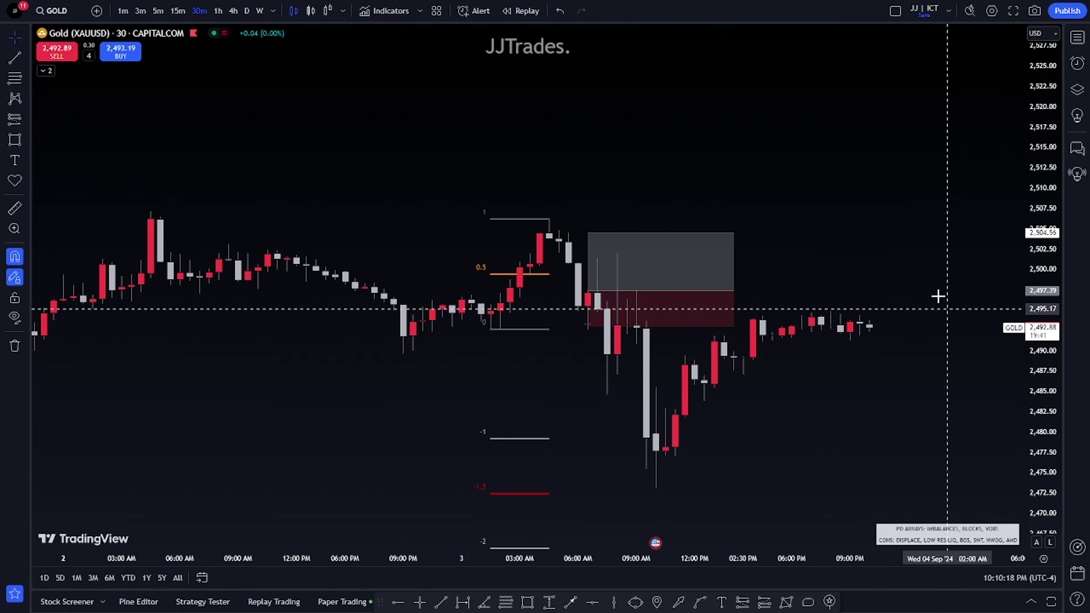
pyautogui.click(218, 11)
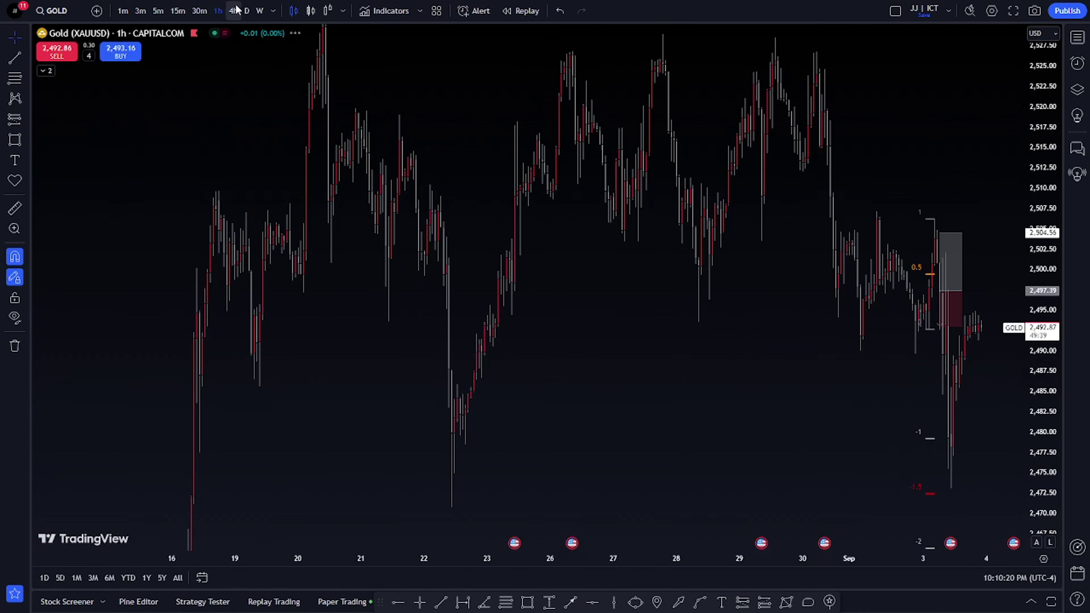
pyautogui.moveTo(356, 209); pyautogui.dragTo(331, 217)
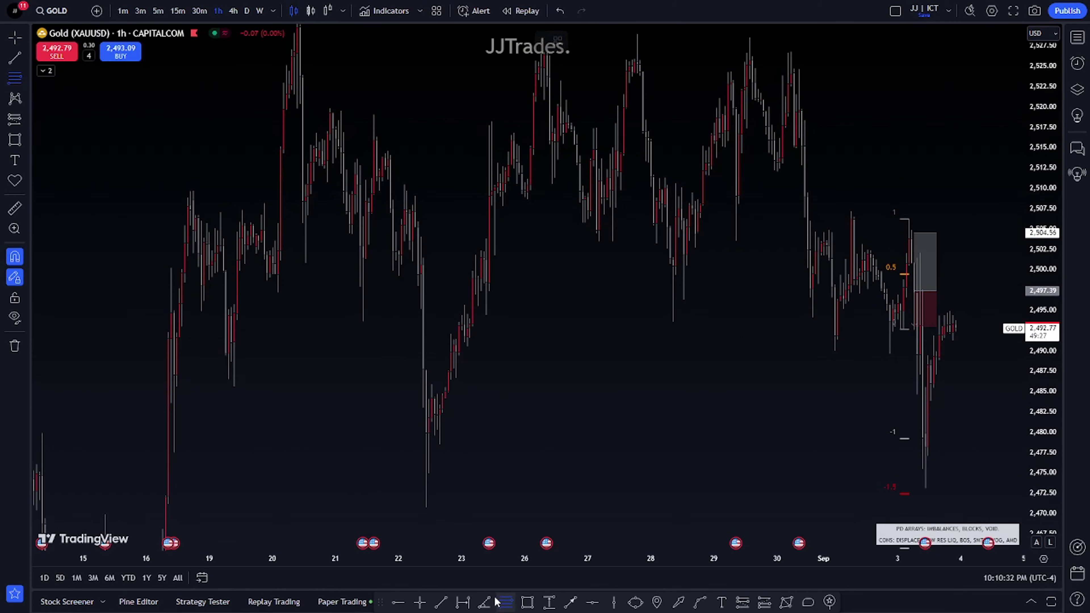
# - Draw a Quadrants fib from 2,470.72 to 2,479.95 on 22 Aug, extended right to 3 Sep
pyautogui.click(425, 508)
pyautogui.click(426, 433)
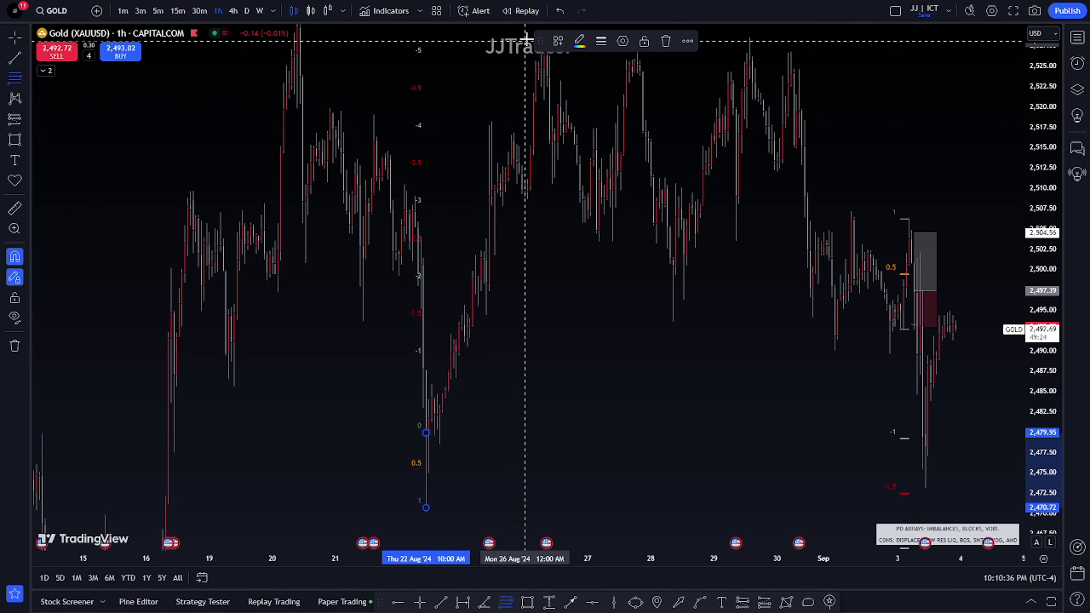
pyautogui.click(557, 43)
pyautogui.click(575, 144)
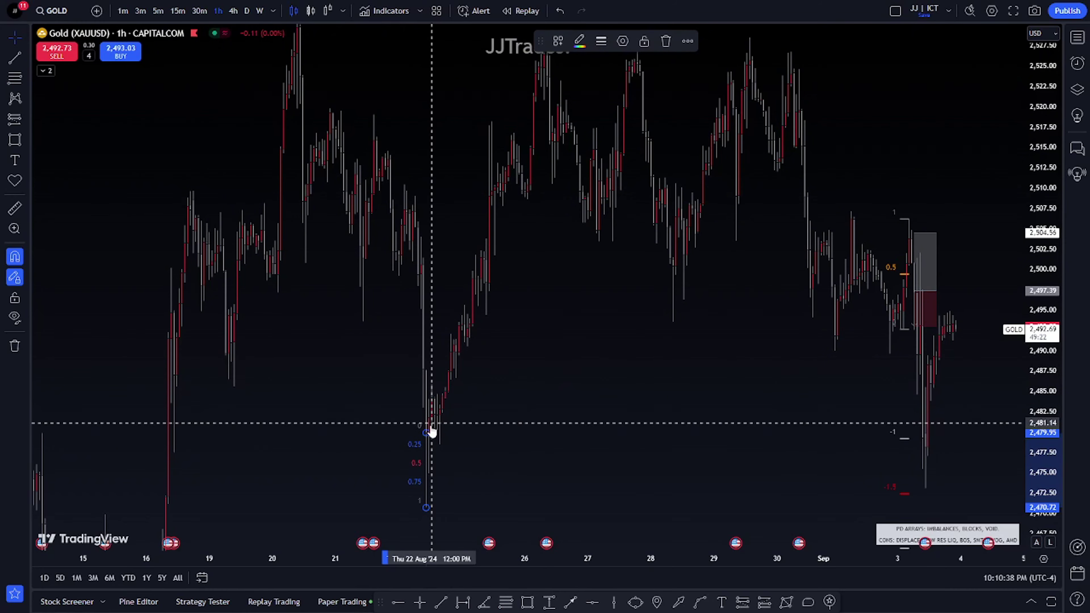
pyautogui.moveTo(428, 432)
pyautogui.mouseDown()
pyautogui.moveTo(764, 449)
pyautogui.moveTo(951, 433)
pyautogui.mouseUp()
pyautogui.click(986, 390)
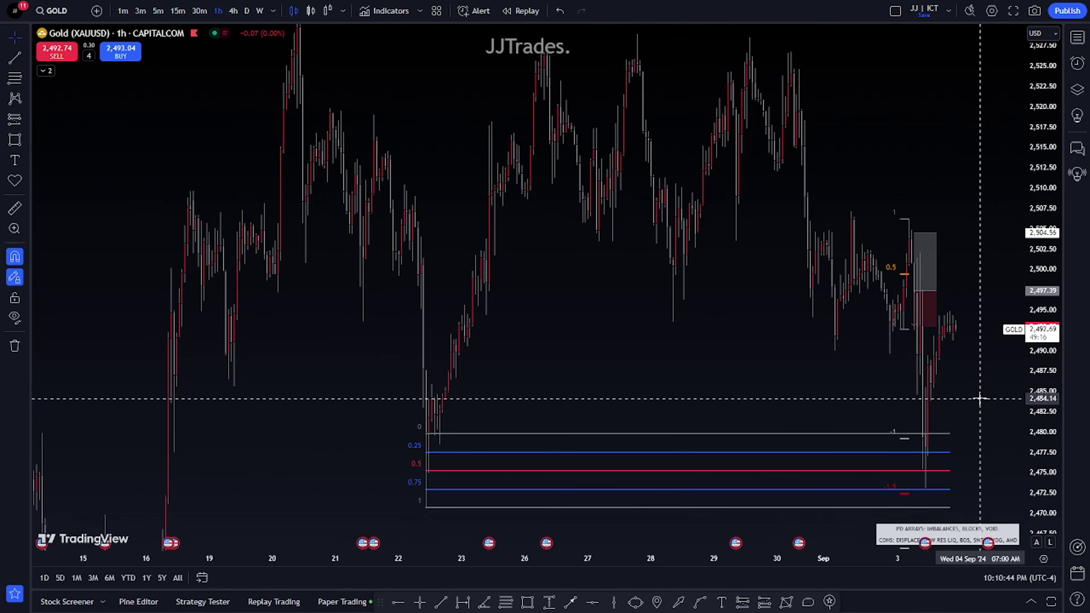
# - Zoom onto the quadrant fib and nudge its right anchor slightly up and right
pyautogui.scroll(3, 980, 398)
pyautogui.moveTo(974, 419); pyautogui.dragTo(916, 168)
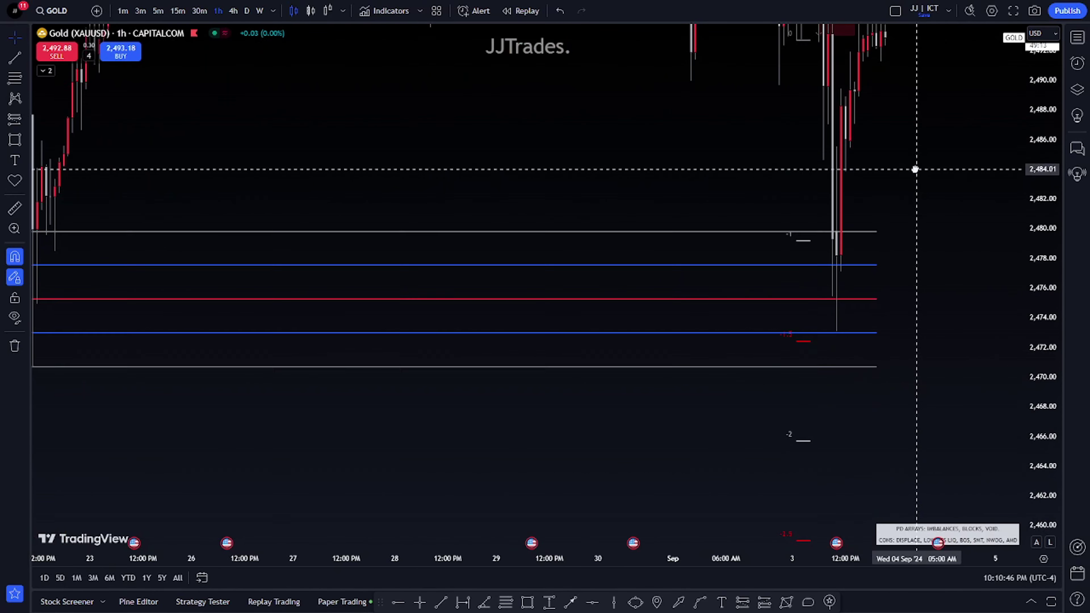
pyautogui.scroll(2, 918, 185)
pyautogui.moveTo(1022, 372); pyautogui.dragTo(980, 219)
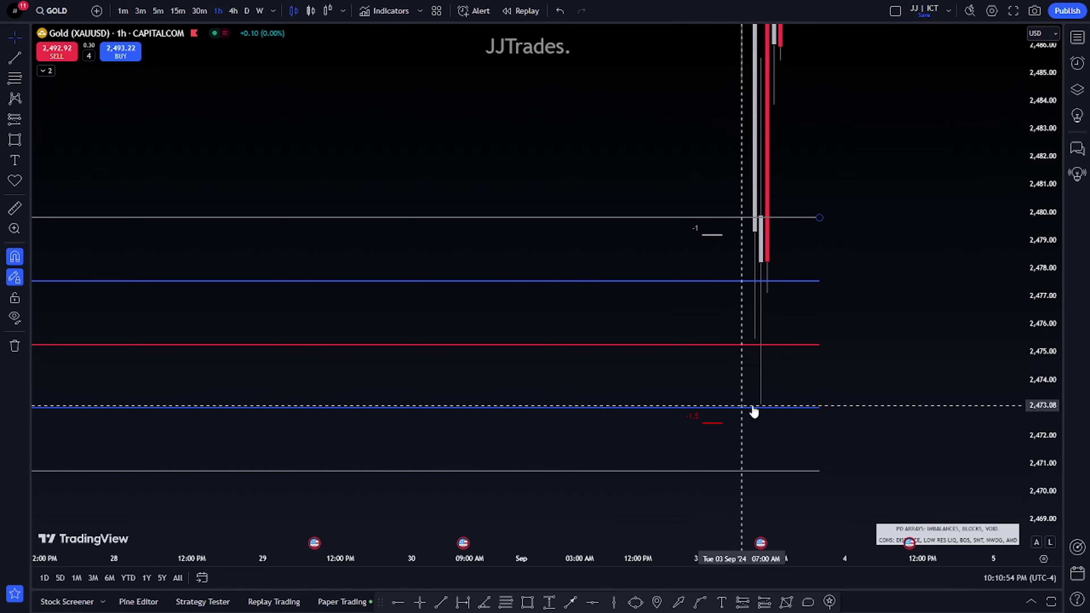
pyautogui.scroll(-4, 680, 260)
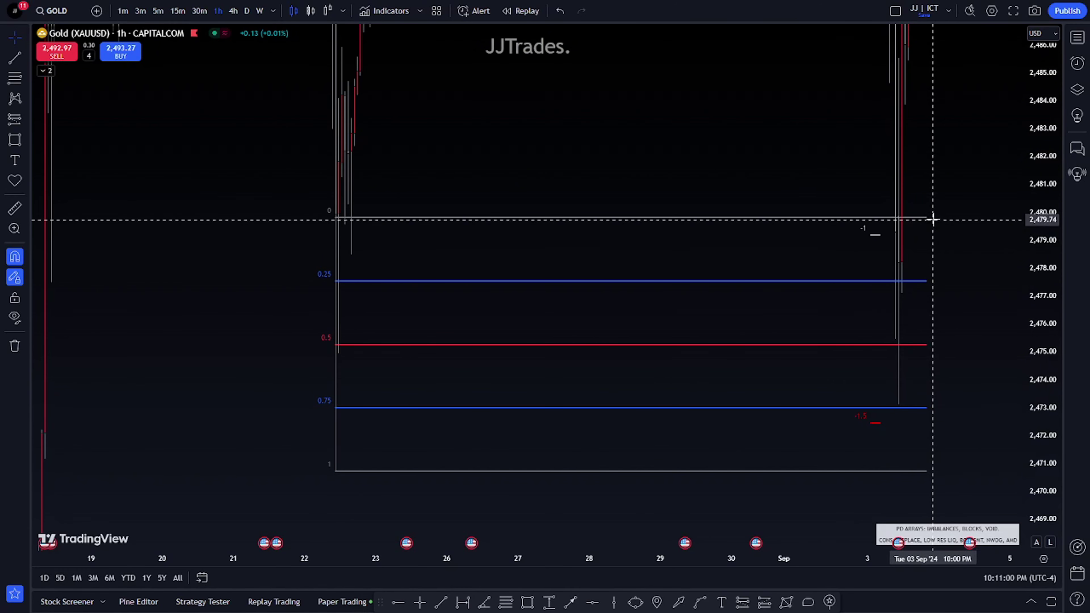
pyautogui.moveTo(927, 218); pyautogui.dragTo(937, 214)
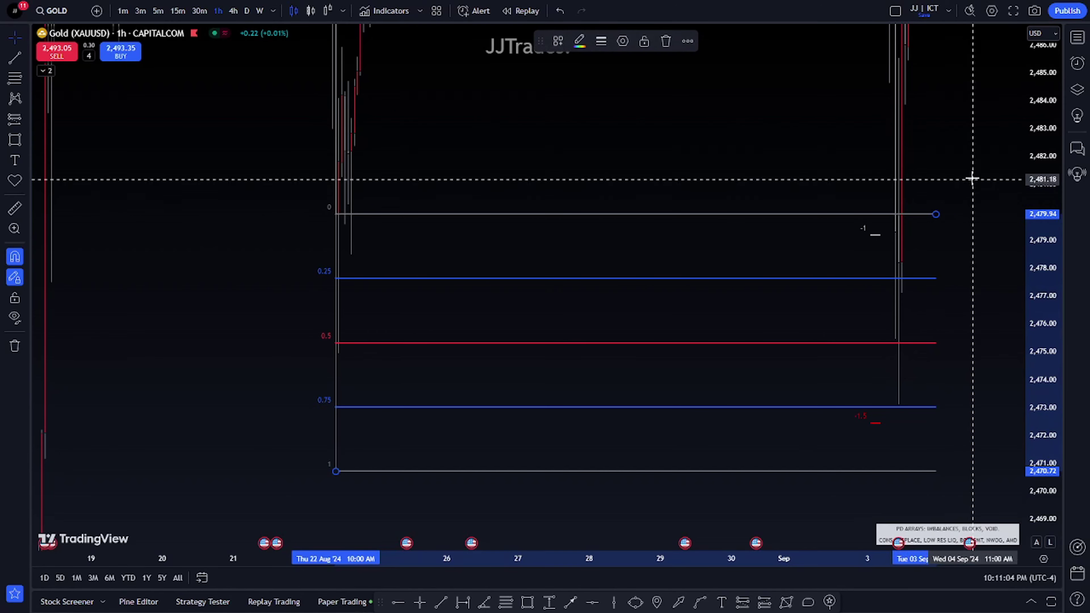
pyautogui.click(971, 179)
# - Rescale the price axis to fit the short position and both fibs
pyautogui.scroll(4, 967, 248)
pyautogui.scroll(-2, 956, 329)
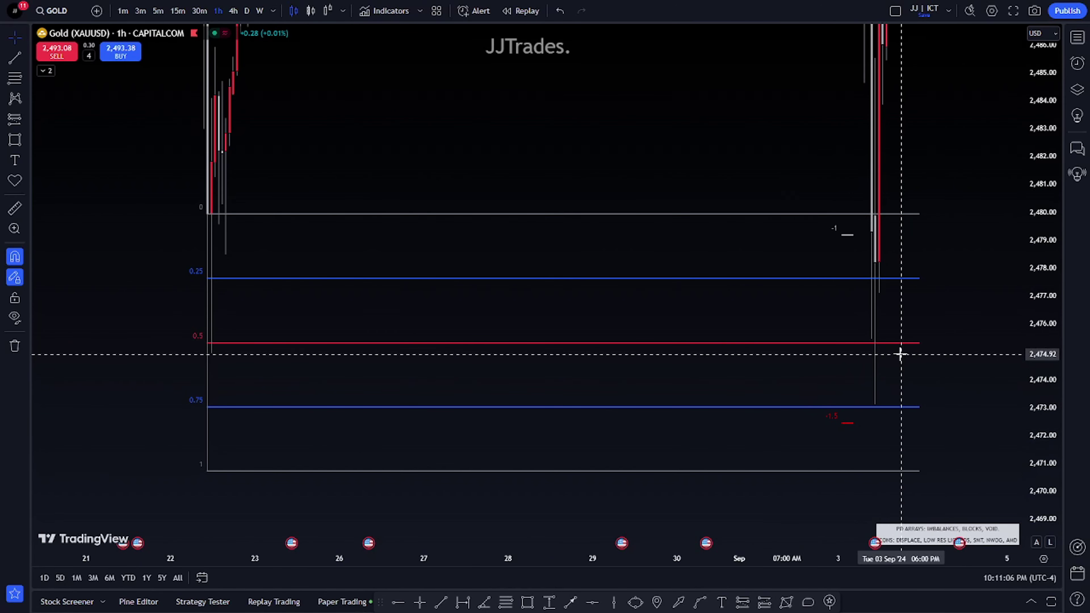
pyautogui.scroll(1, 903, 331)
pyautogui.moveTo(947, 200); pyautogui.dragTo(949, 317)
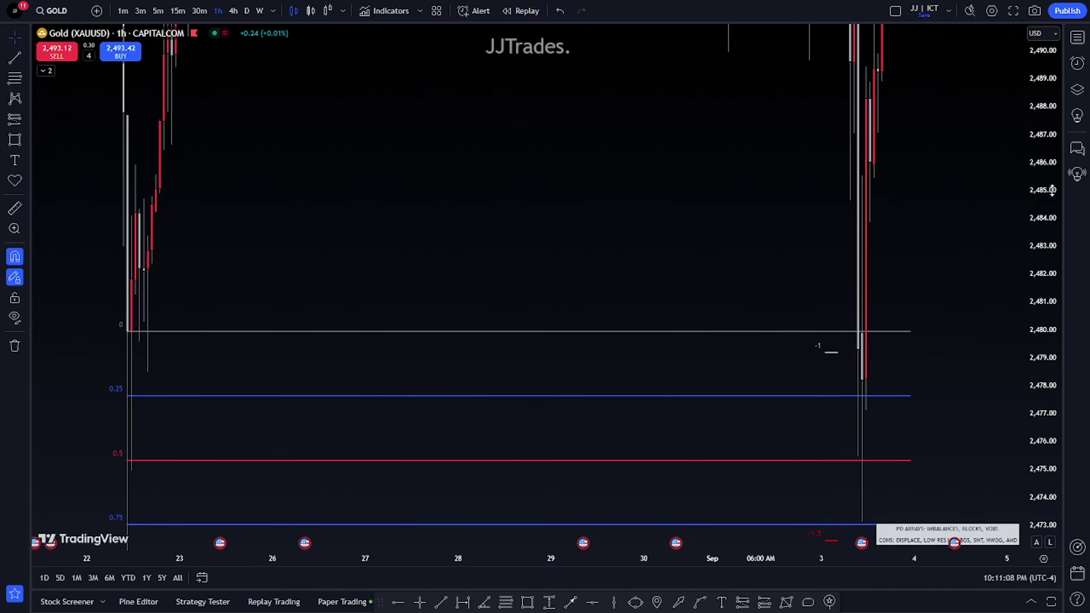
pyautogui.moveTo(1049, 106); pyautogui.dragTo(981, 436)
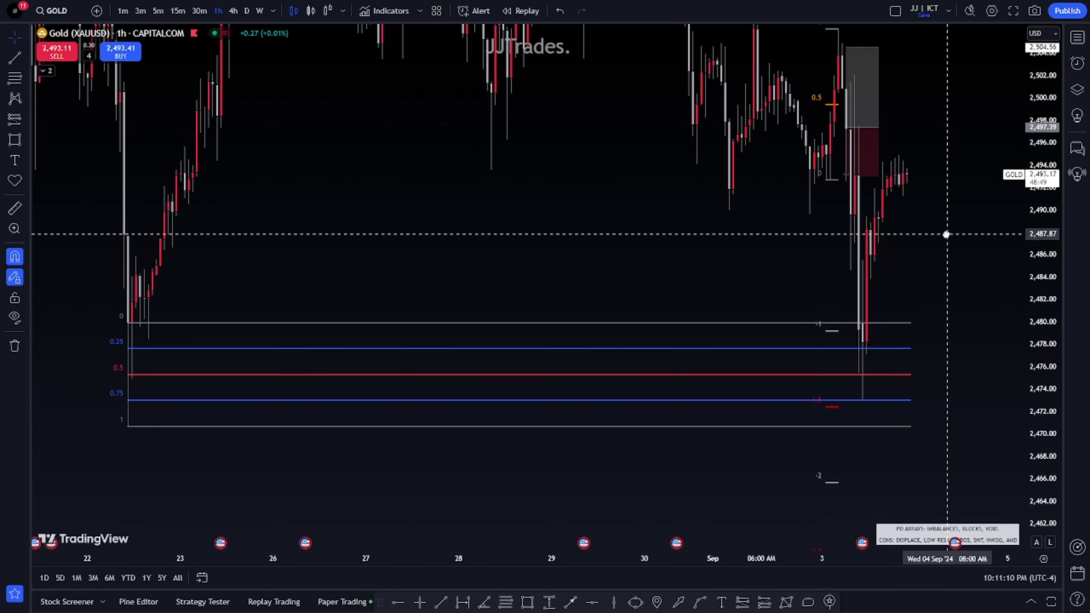
pyautogui.moveTo(946, 234); pyautogui.dragTo(946, 235)
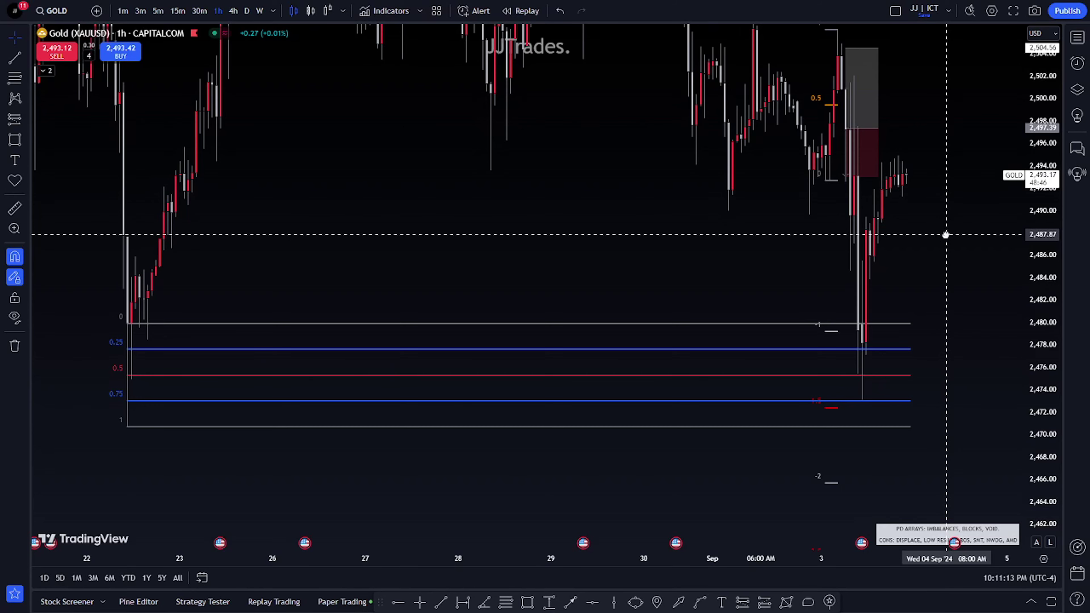
pyautogui.moveTo(946, 235); pyautogui.dragTo(941, 242)
pyautogui.moveTo(941, 242); pyautogui.dragTo(923, 292)
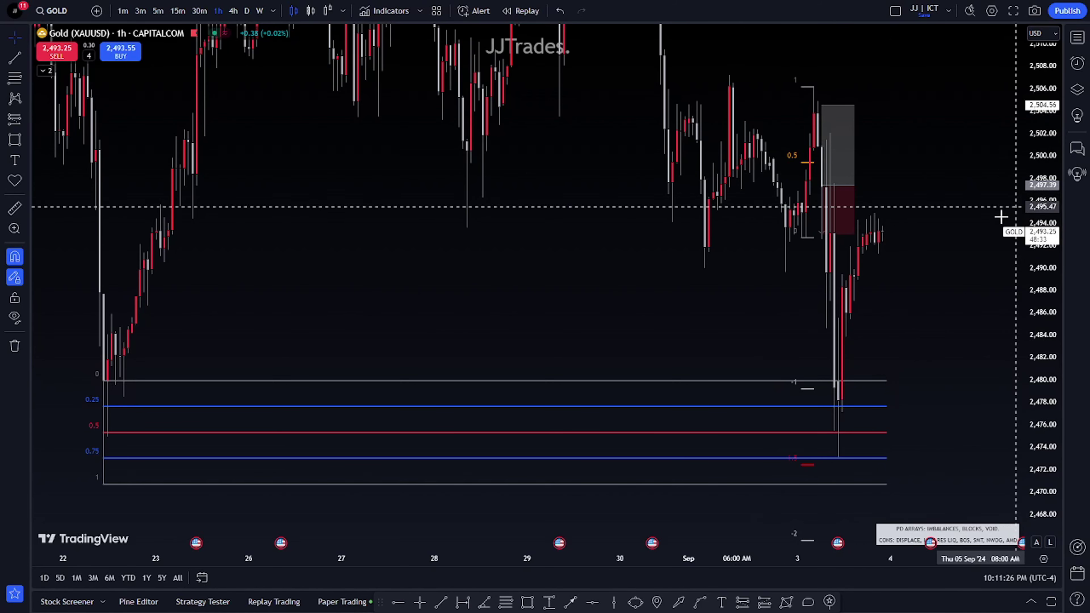
# - Delete the short position box, the fib retracement and the quadrant fib one by one
pyautogui.click(842, 189)
pyautogui.click(688, 41)
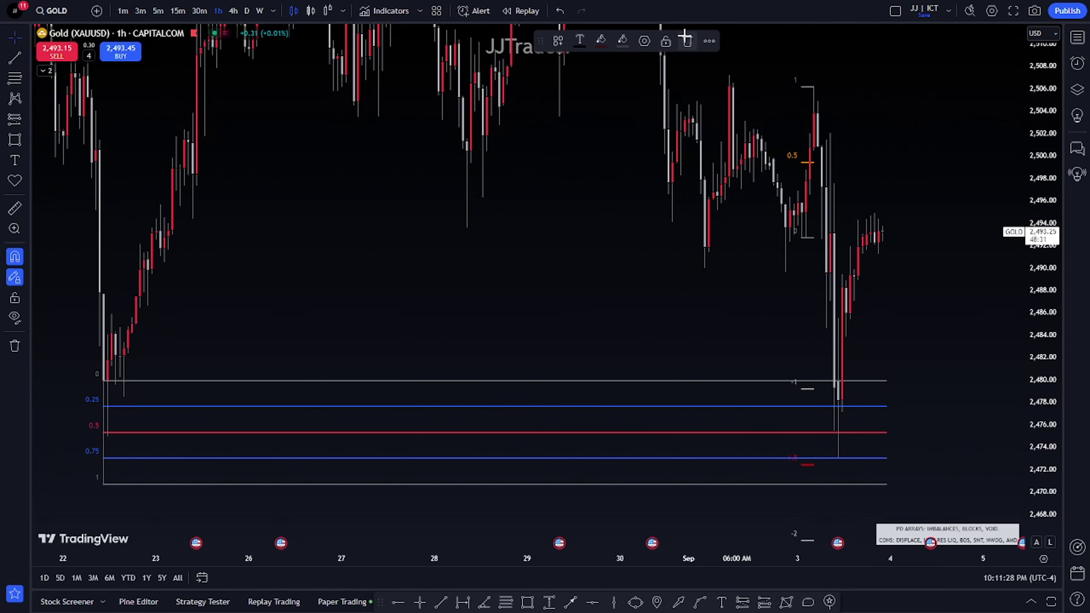
pyautogui.click(808, 165)
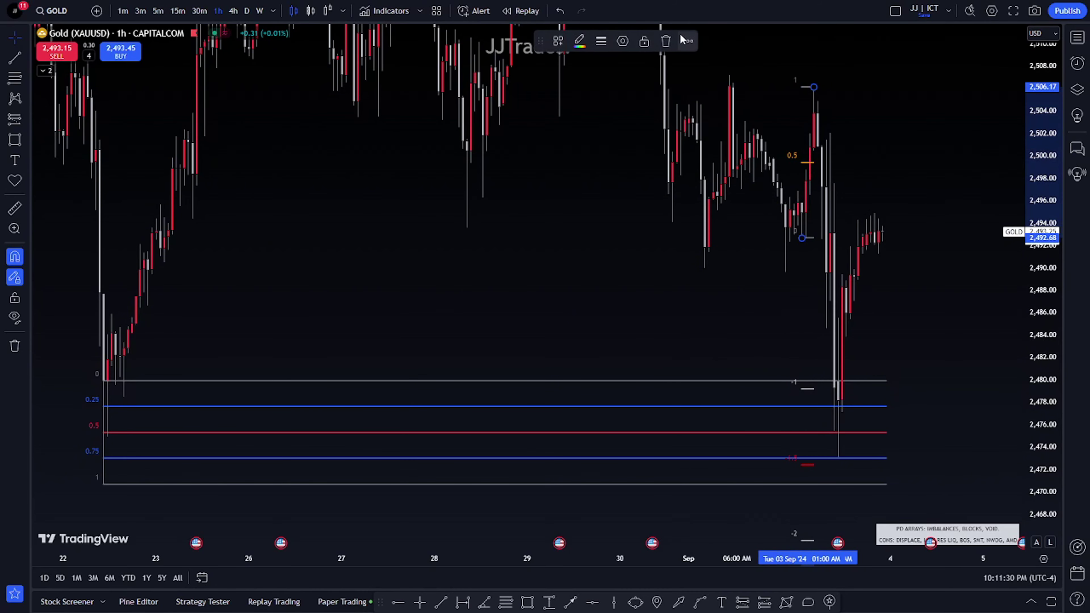
pyautogui.click(668, 40)
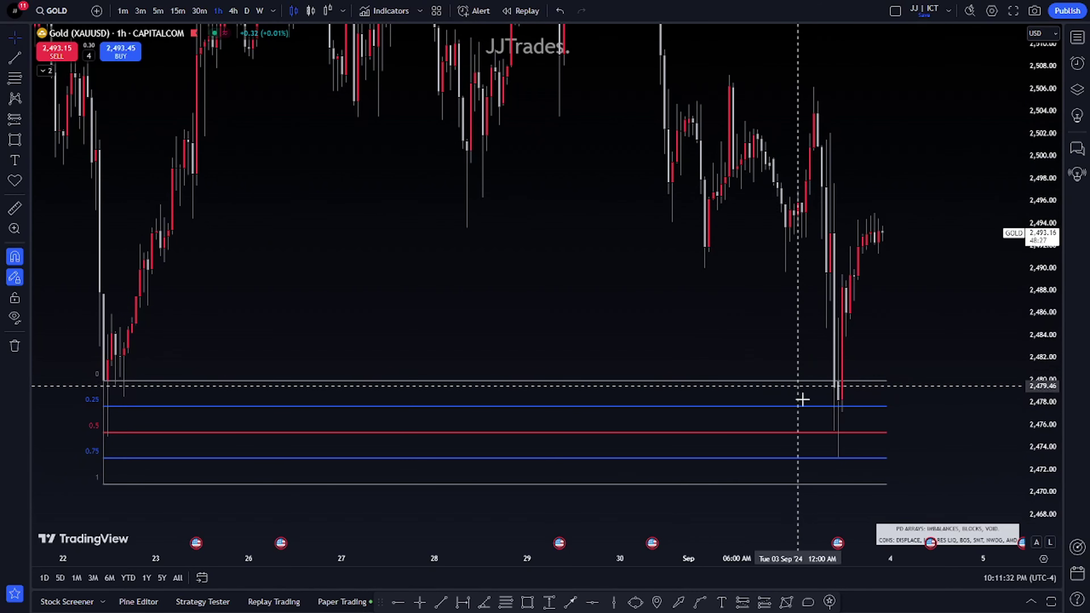
pyautogui.click(813, 388)
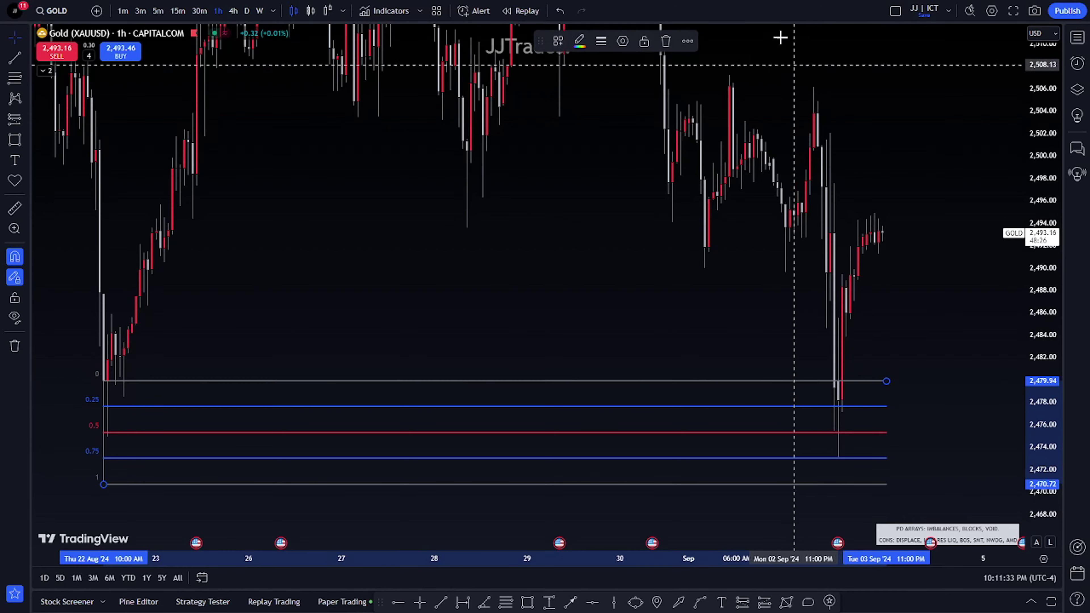
pyautogui.click(665, 40)
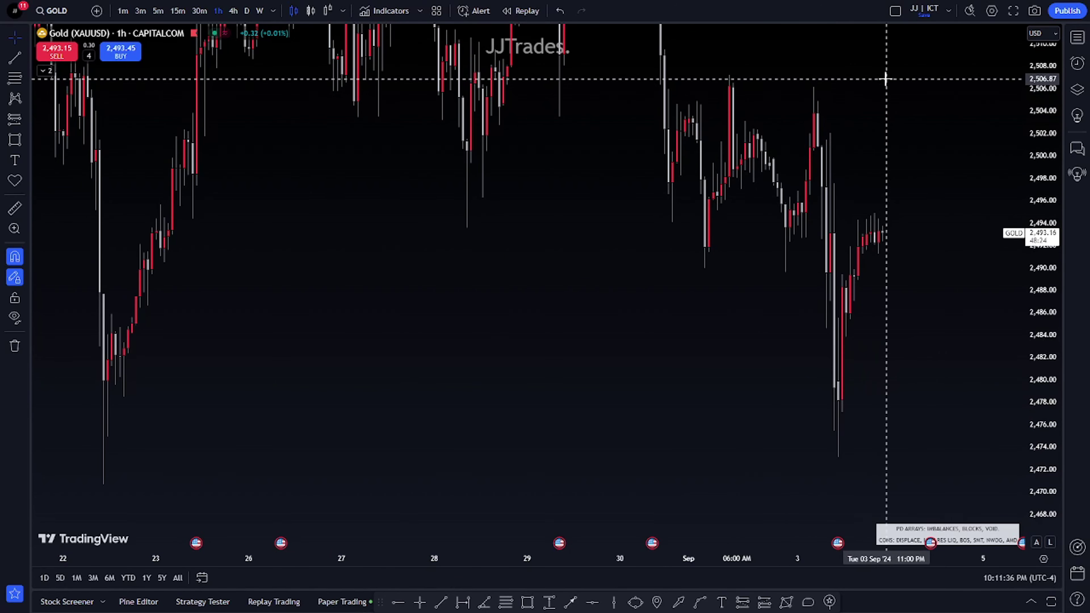
pyautogui.moveTo(844, 78); pyautogui.dragTo(857, 258)
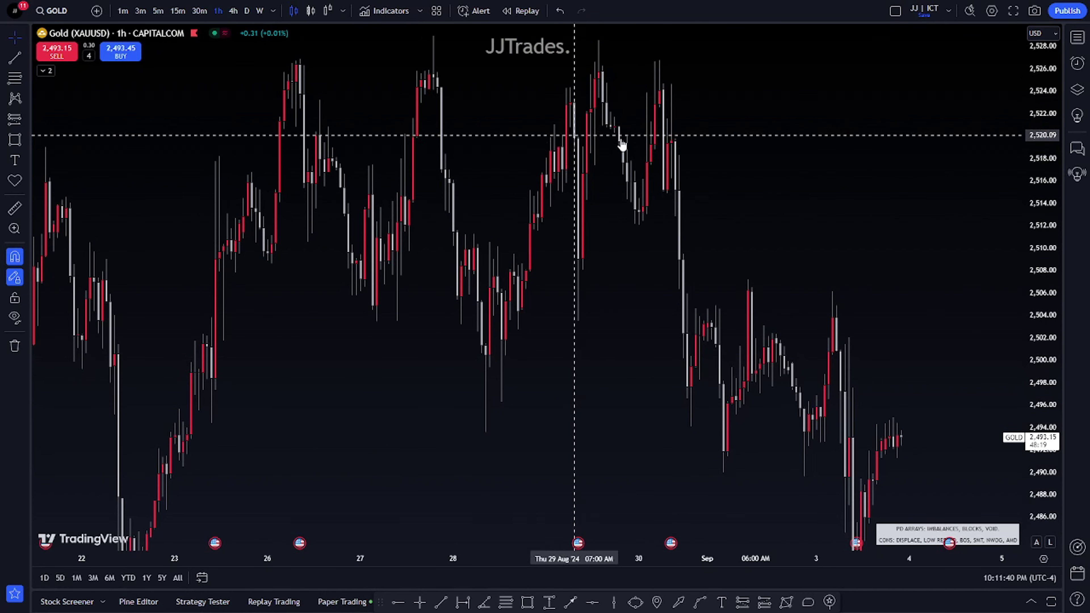
# - Step the Gold chart through 30-minute and 15-minute candles toward the late-August highs
pyautogui.moveTo(416, 196); pyautogui.dragTo(443, 284)
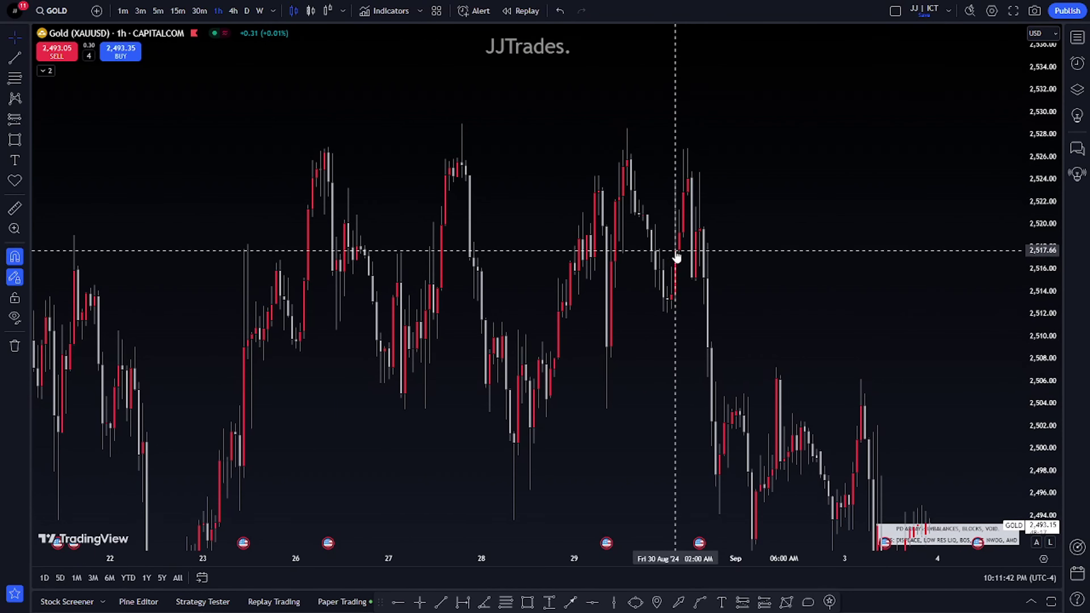
pyautogui.click(199, 11)
pyautogui.scroll(5, 502, 276)
pyautogui.moveTo(501, 277); pyautogui.dragTo(790, 311)
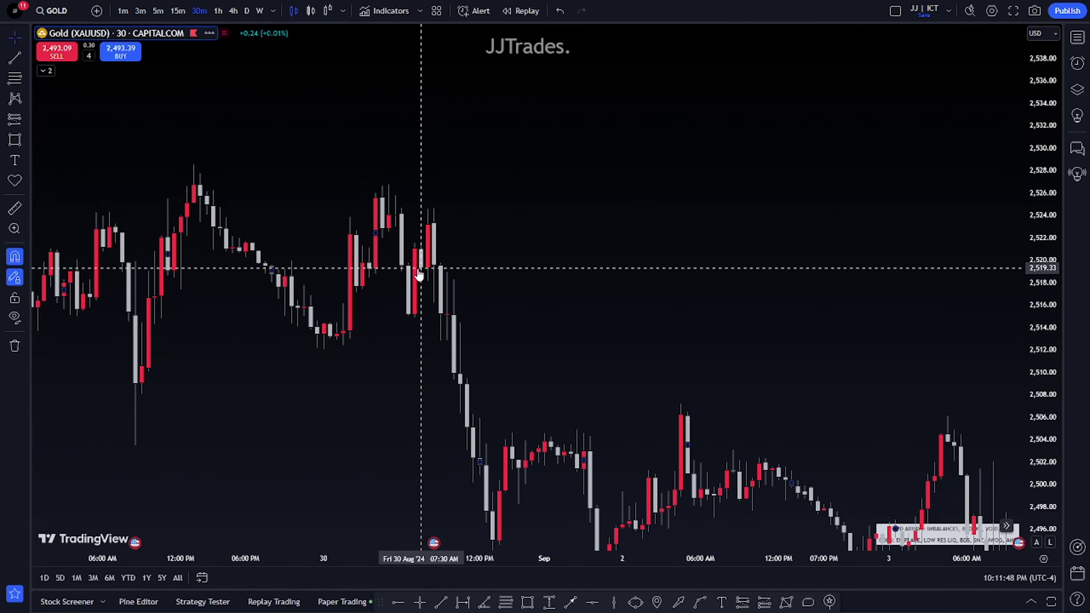
pyautogui.click(178, 13)
pyautogui.scroll(-7, 284, 318)
pyautogui.moveTo(285, 318); pyautogui.dragTo(771, 343)
pyautogui.scroll(5, 771, 343)
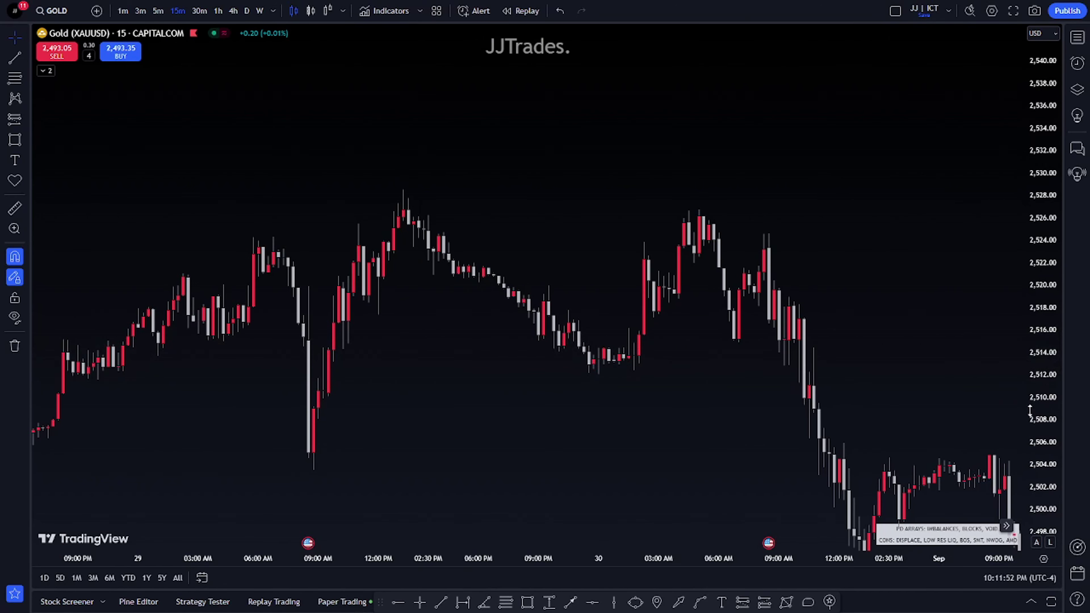
pyautogui.moveTo(1032, 414); pyautogui.dragTo(872, 163)
# - Switch to 5-minute candles and frame the 30 Aug high near 2,527 and slide toward 2,515
pyautogui.click(158, 10)
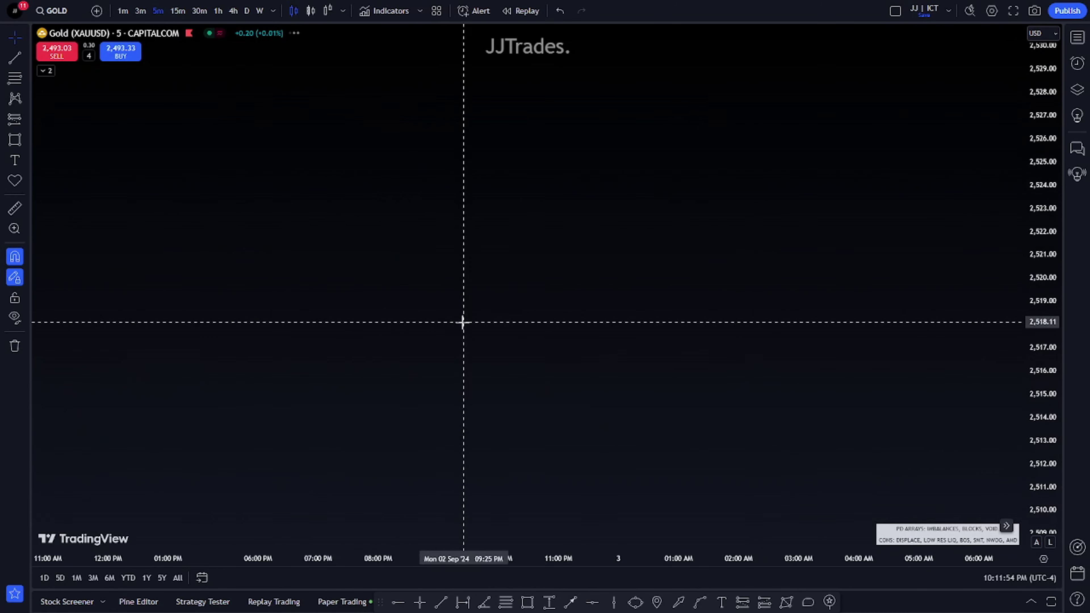
pyautogui.moveTo(614, 332); pyautogui.dragTo(661, 338)
pyautogui.scroll(8, 662, 339)
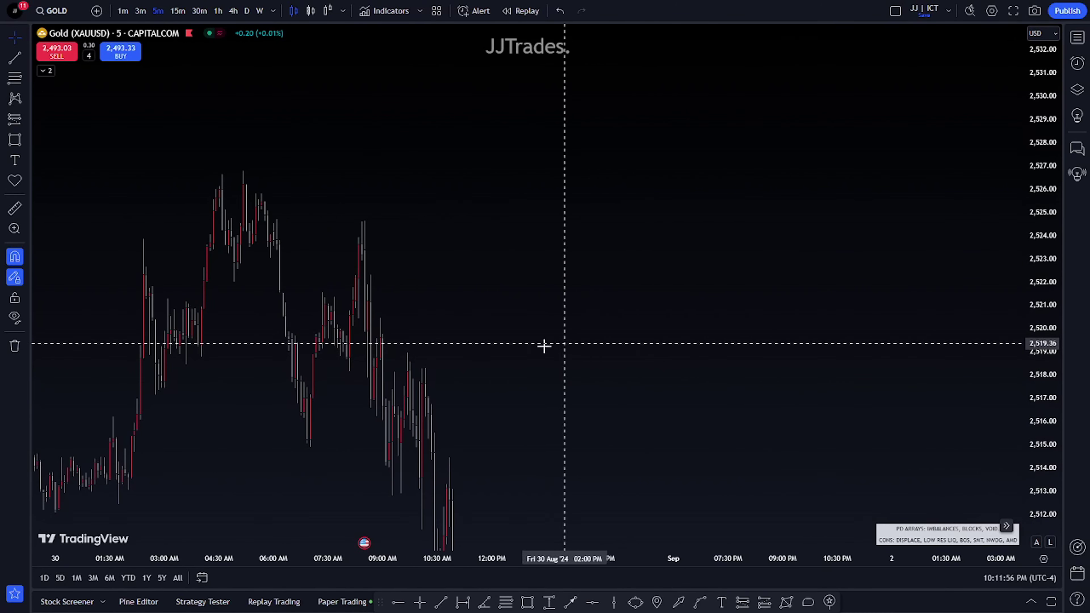
pyautogui.moveTo(470, 359); pyautogui.dragTo(665, 341)
pyautogui.scroll(6, 664, 340)
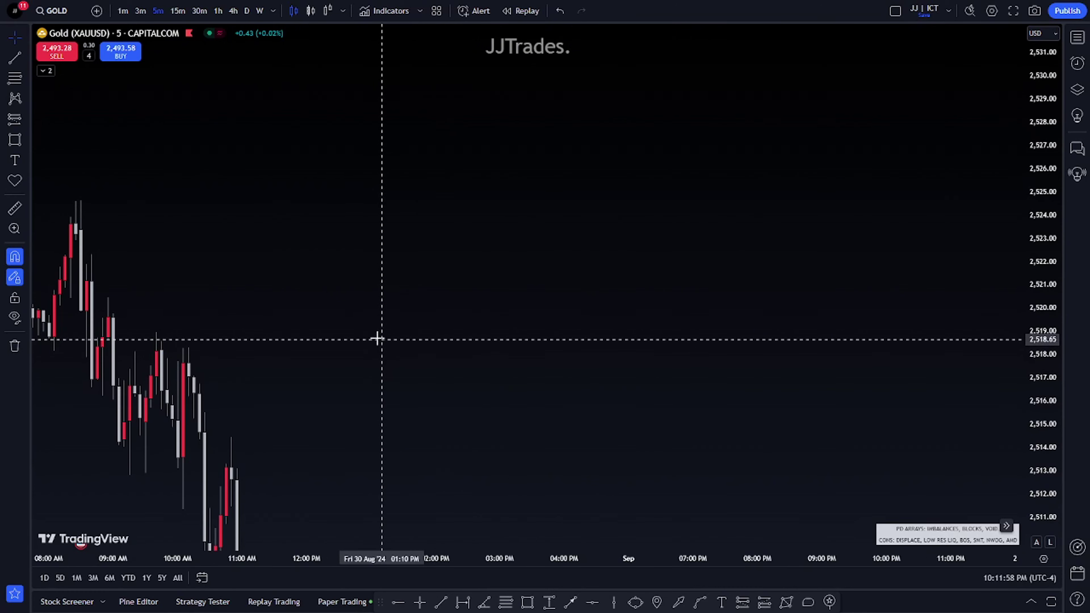
pyautogui.moveTo(274, 312); pyautogui.dragTo(738, 310)
pyautogui.scroll(3, 541, 340)
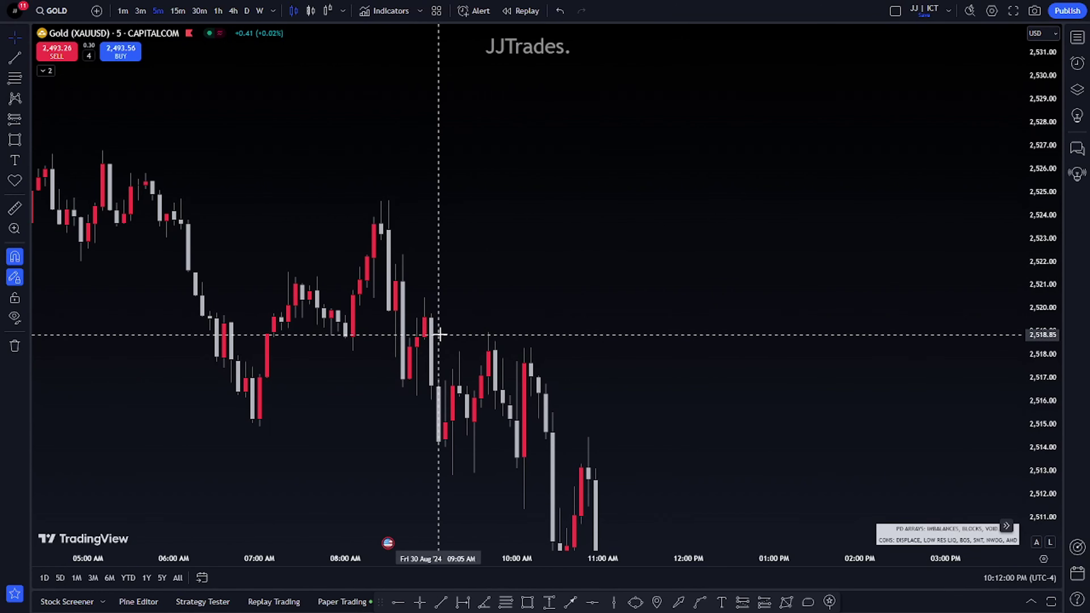
pyautogui.moveTo(442, 333); pyautogui.dragTo(589, 325)
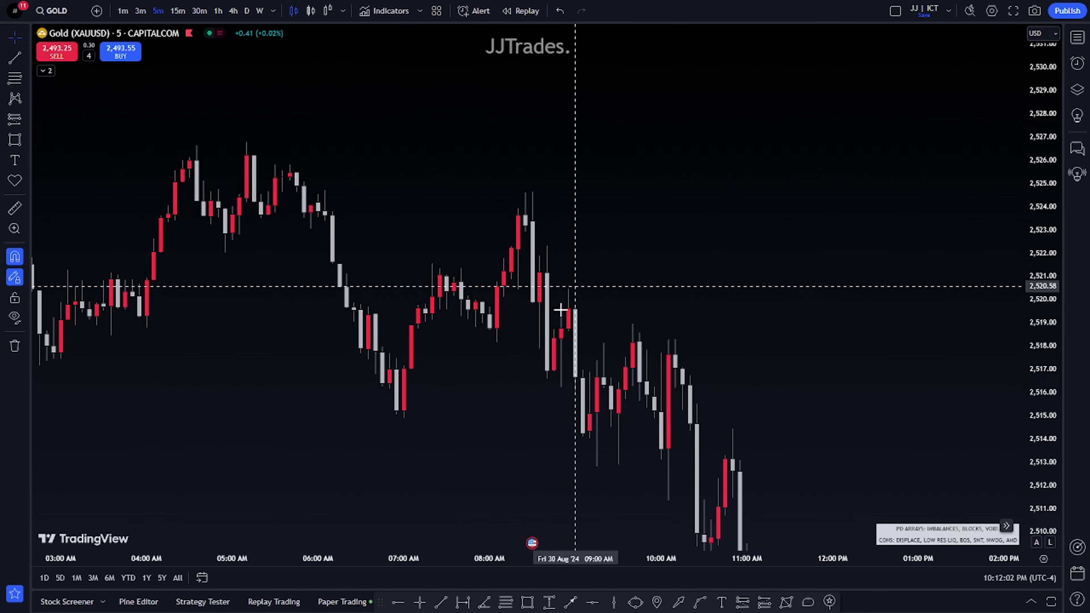
pyautogui.moveTo(1021, 477); pyautogui.dragTo(866, 239)
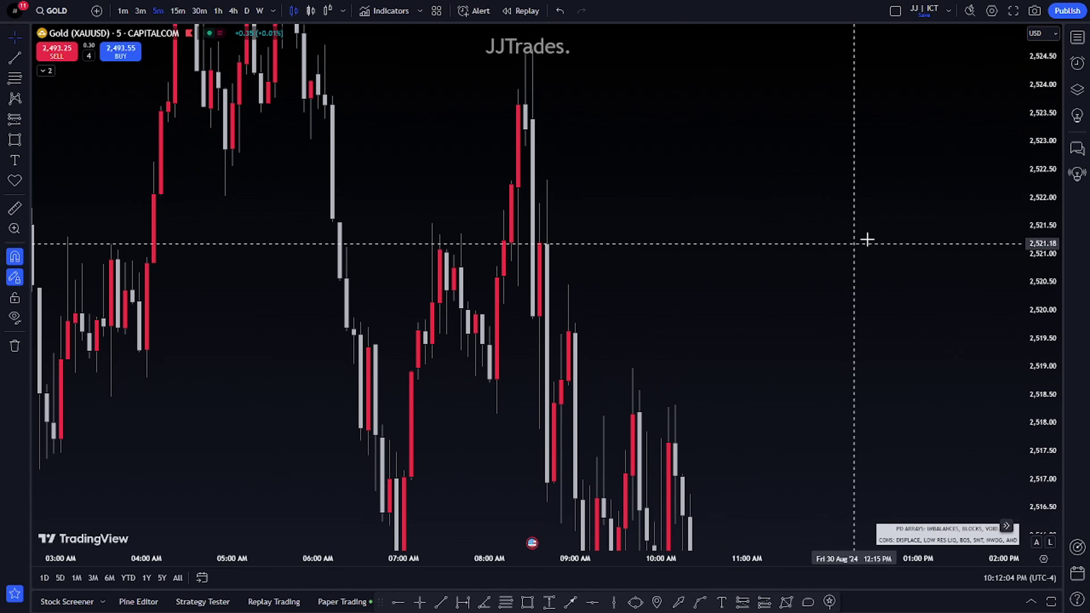
pyautogui.moveTo(1031, 270); pyautogui.dragTo(1025, 369)
pyautogui.moveTo(655, 239); pyautogui.dragTo(679, 290)
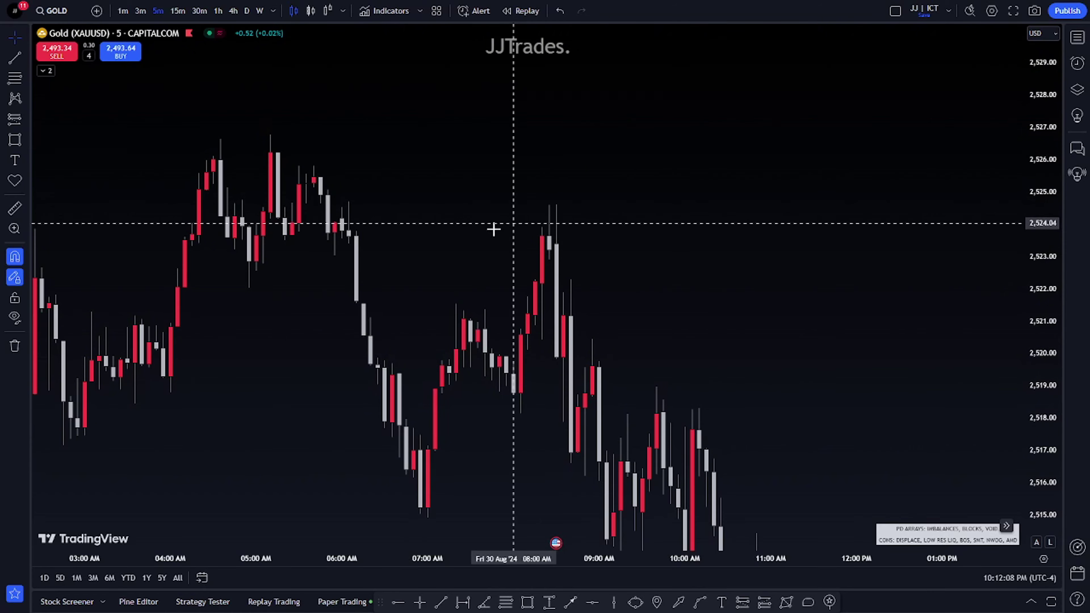
pyautogui.scroll(-3, 493, 229)
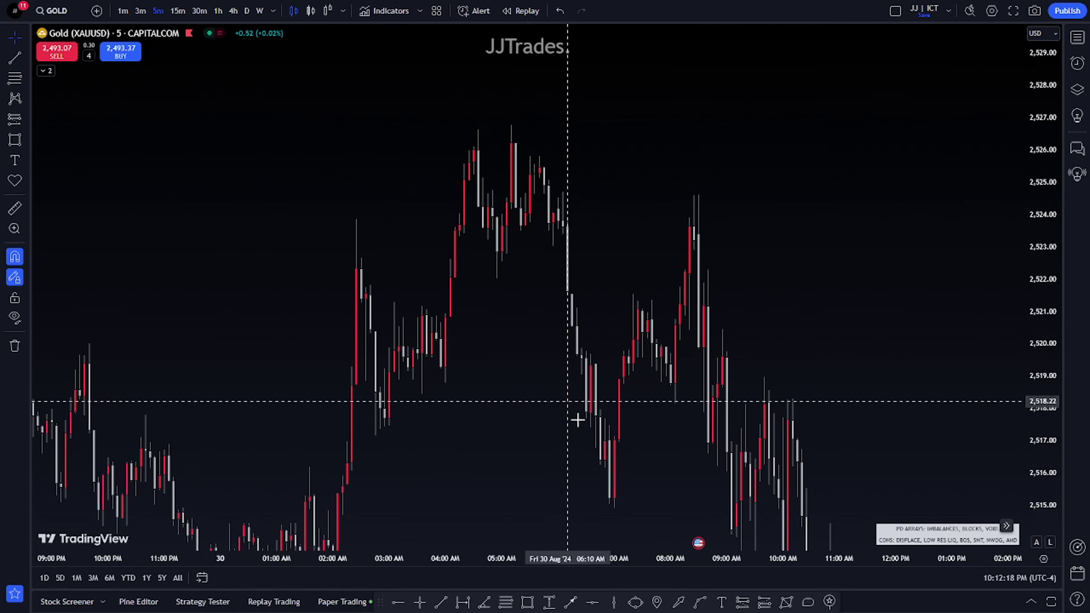
pyautogui.scroll(3, 738, 260)
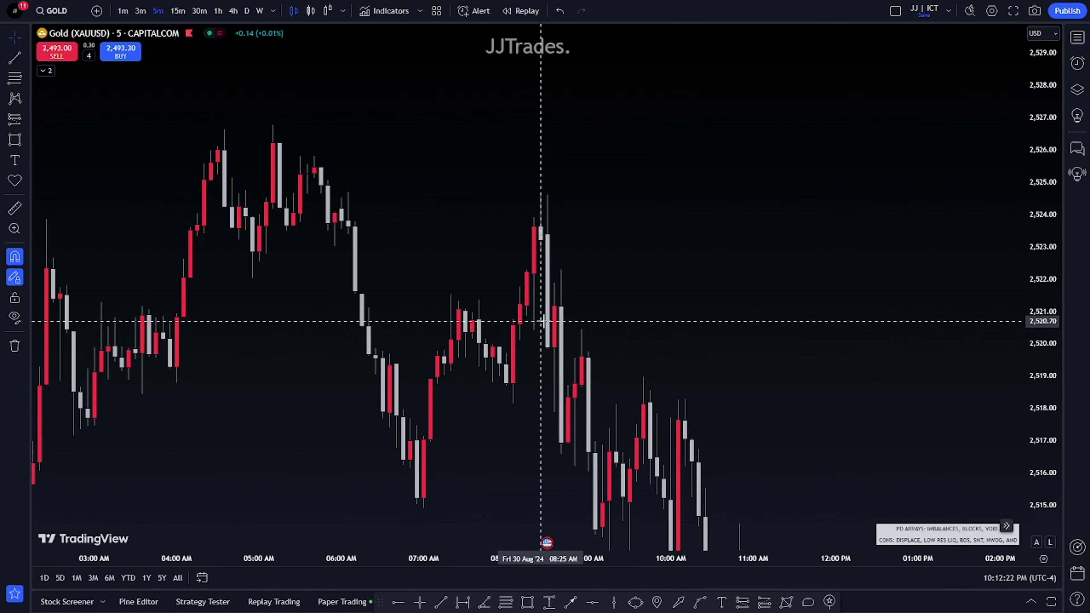
# - Place a short position at the 30 Aug high: entry 2,521.90, stop 2,524.63, target 2,519.14
pyautogui.click(741, 602)
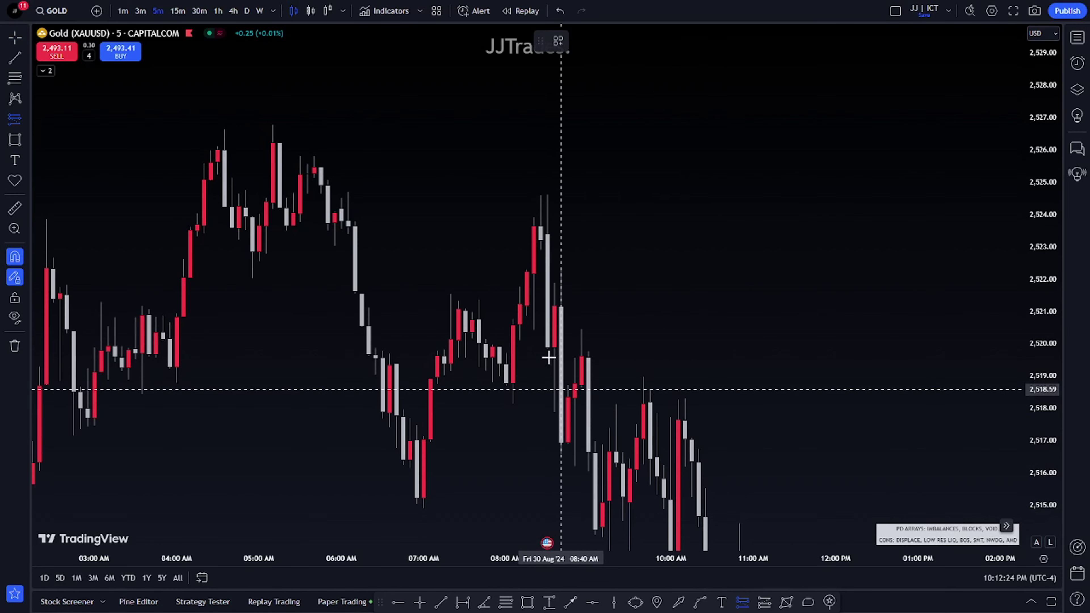
pyautogui.click(555, 292)
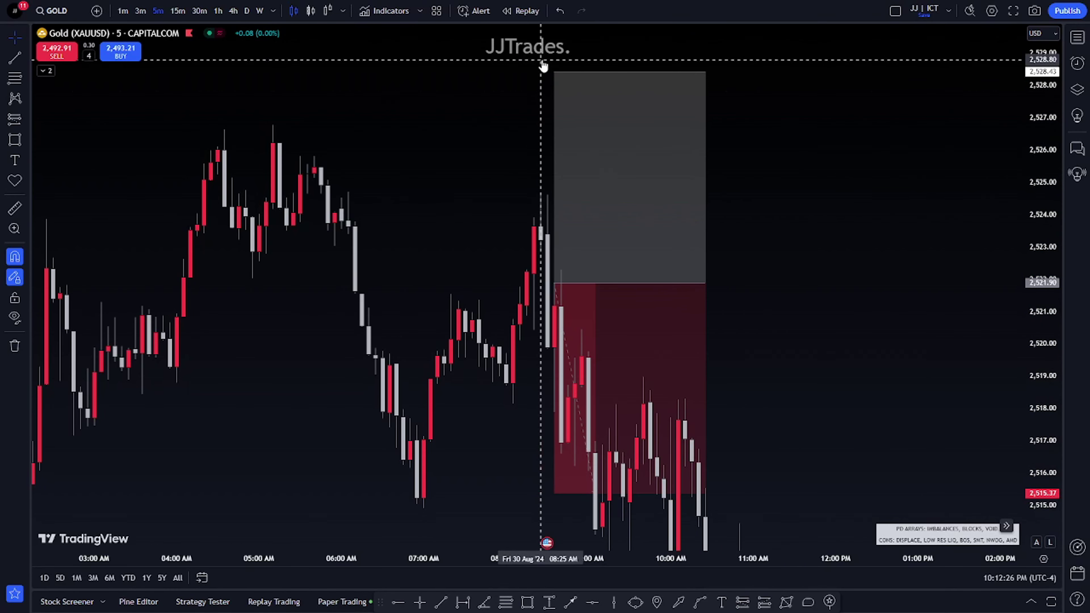
pyautogui.moveTo(553, 69); pyautogui.dragTo(555, 194)
pyautogui.click(747, 148)
pyautogui.moveTo(749, 383); pyautogui.dragTo(770, 327)
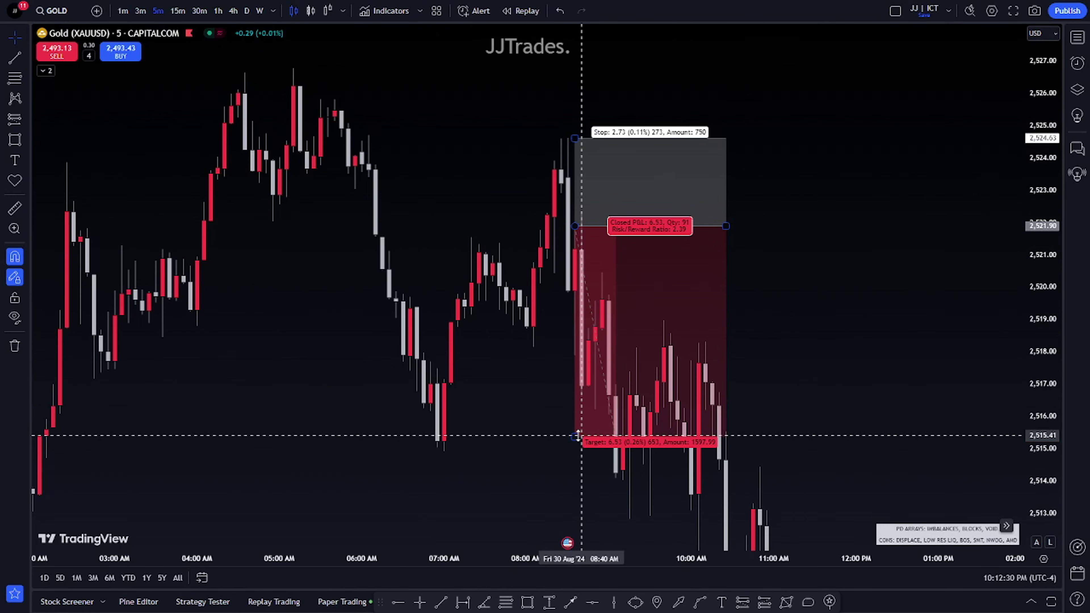
pyautogui.moveTo(577, 436)
pyautogui.mouseDown()
pyautogui.moveTo(730, 353)
pyautogui.moveTo(743, 475)
pyautogui.moveTo(837, 353)
pyautogui.moveTo(842, 315)
pyautogui.moveTo(854, 308)
pyautogui.mouseUp()
pyautogui.click(847, 303)
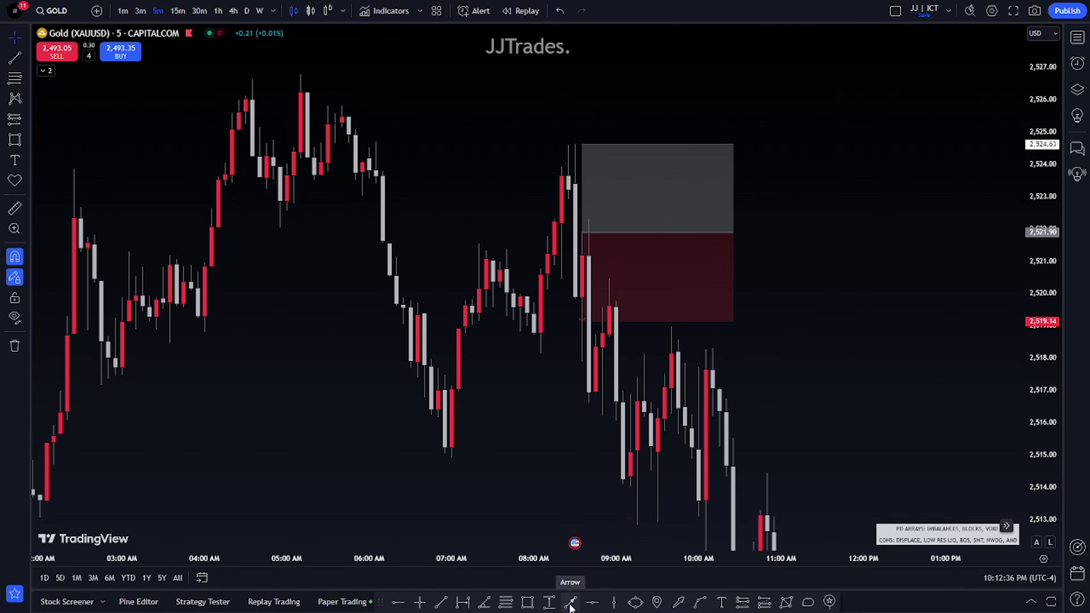
# - Draw a fib from the 2,524.63 high to 2,518.16 and apply the Standard Deviation template
pyautogui.click(576, 128)
pyautogui.click(542, 356)
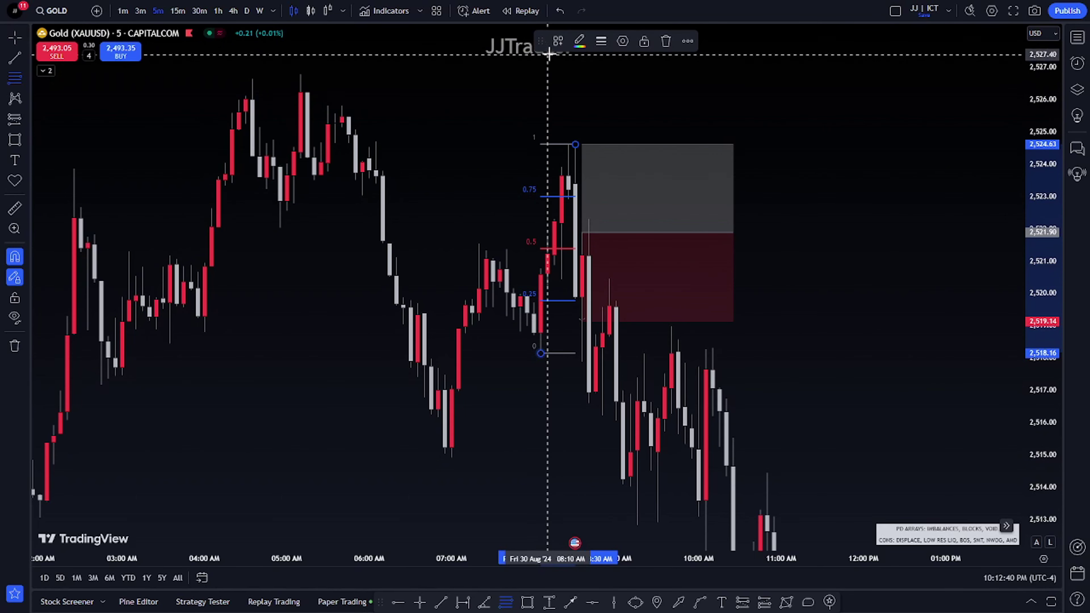
pyautogui.click(558, 41)
pyautogui.click(587, 163)
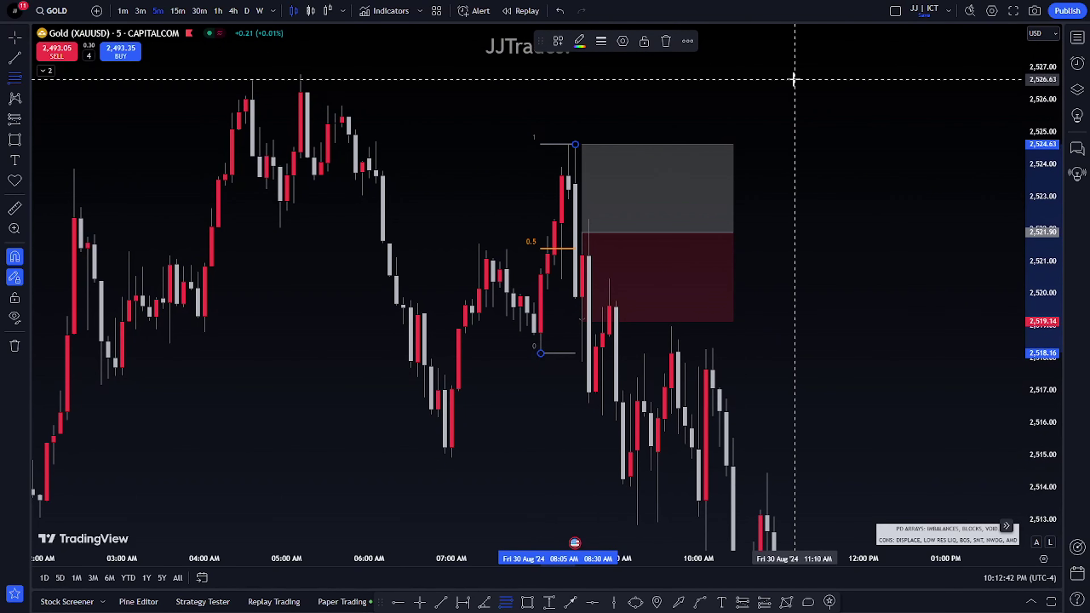
pyautogui.click(875, 109)
# - Zoom out to reveal the extensions, -1 near 2,511.7 and -2 near 2,505
pyautogui.moveTo(1037, 79); pyautogui.dragTo(1030, 368)
pyautogui.scroll(-7, 840, 296)
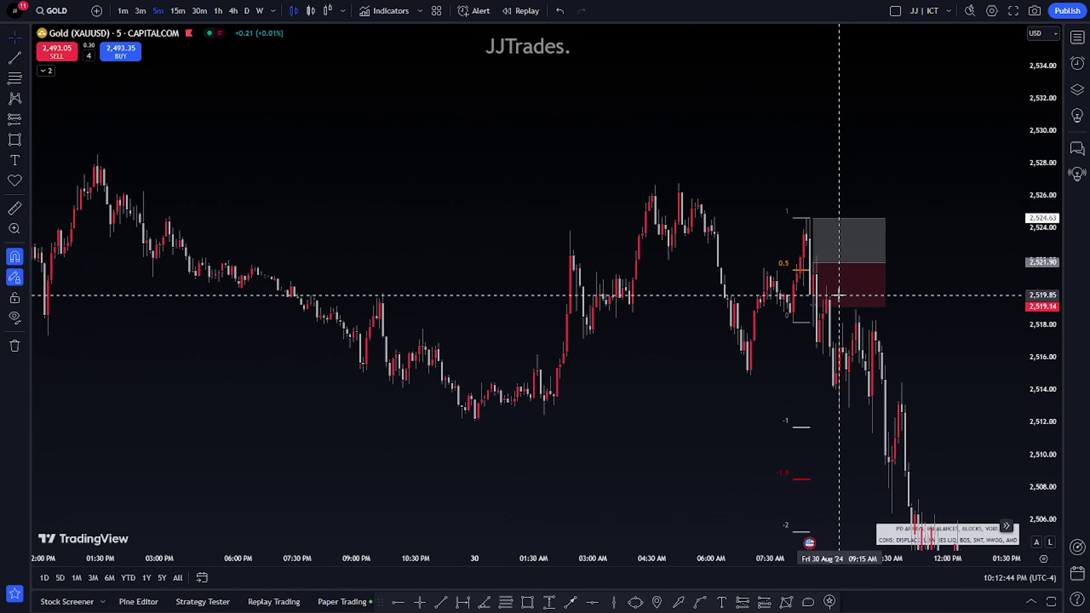
pyautogui.moveTo(833, 297); pyautogui.dragTo(816, 309)
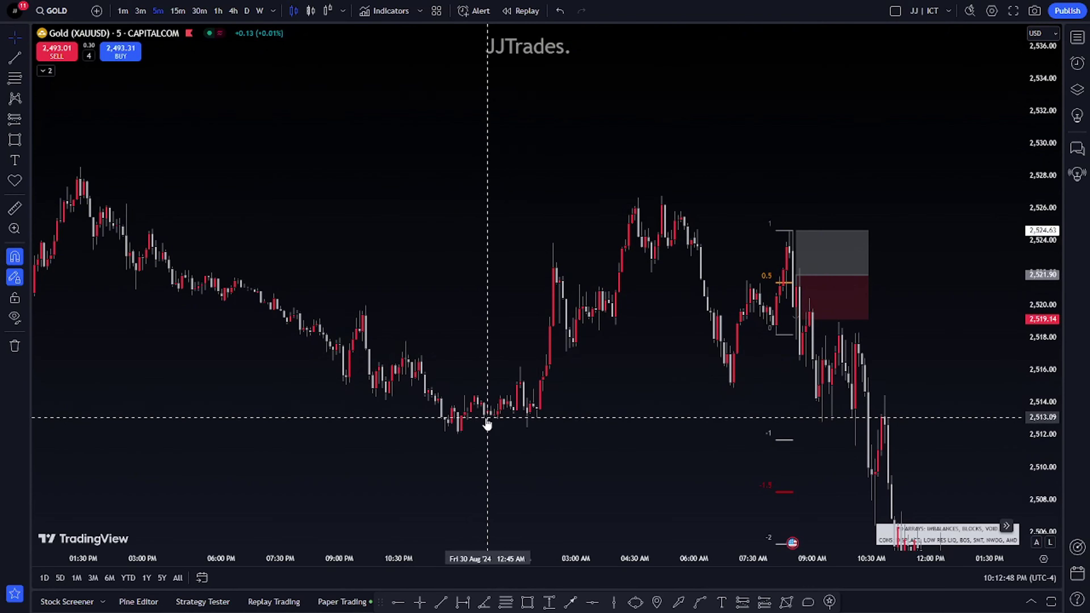
pyautogui.moveTo(518, 402); pyautogui.dragTo(455, 353)
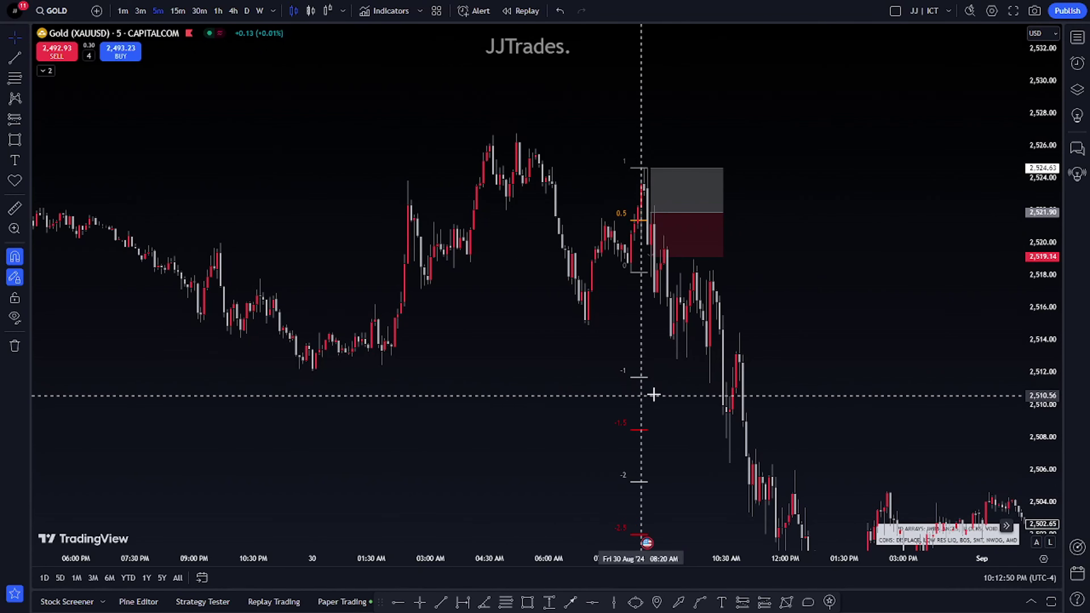
# - Switch Gold to 30-minute candles and frame the post-30 Aug slide to the -4 extension
pyautogui.click(199, 11)
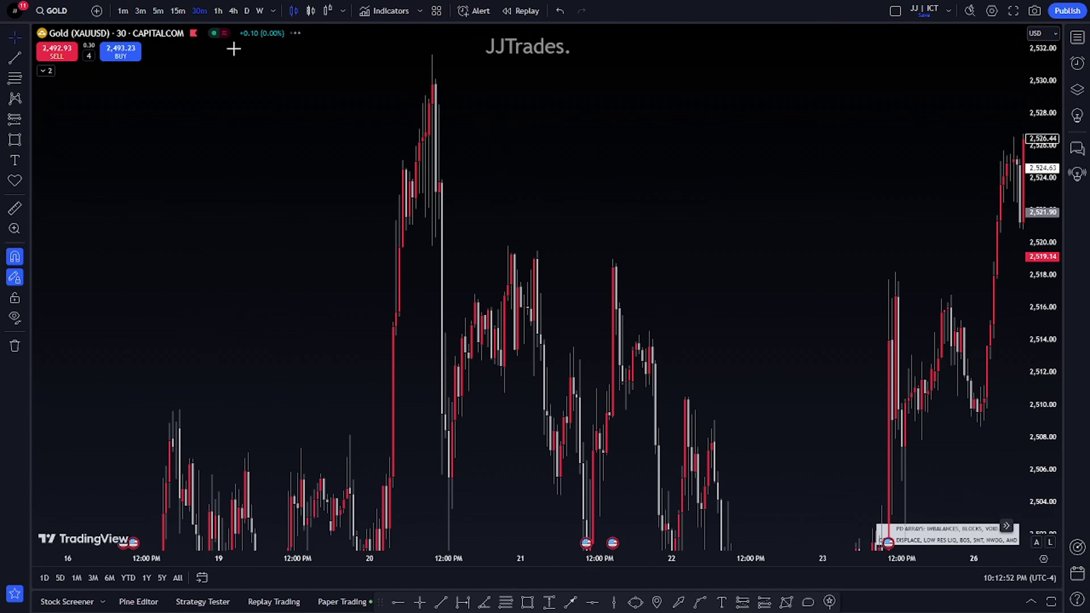
pyautogui.moveTo(455, 221); pyautogui.dragTo(27, 129)
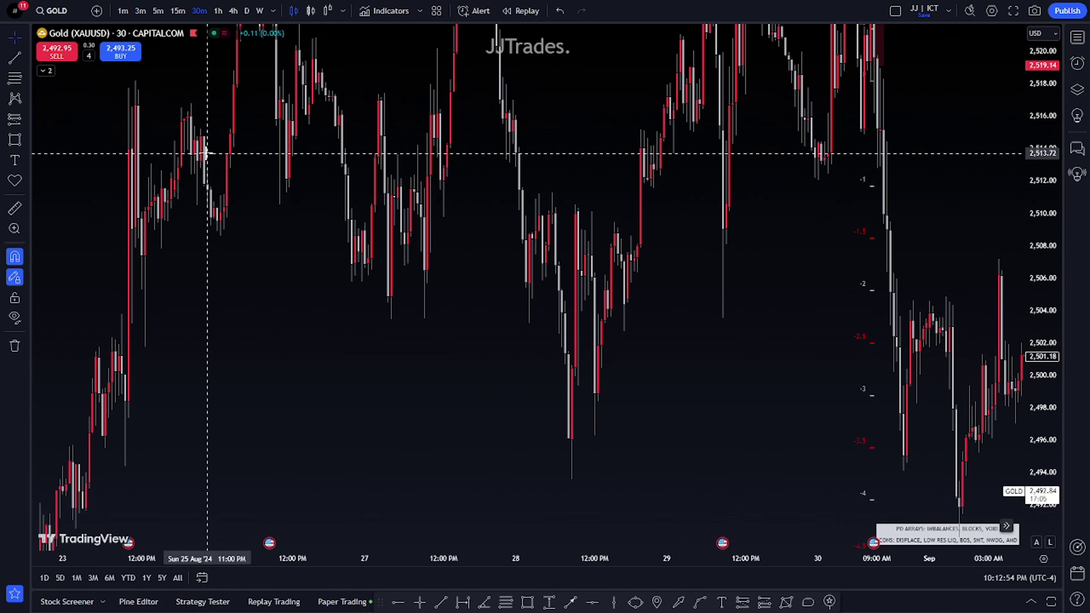
pyautogui.scroll(2, 206, 155)
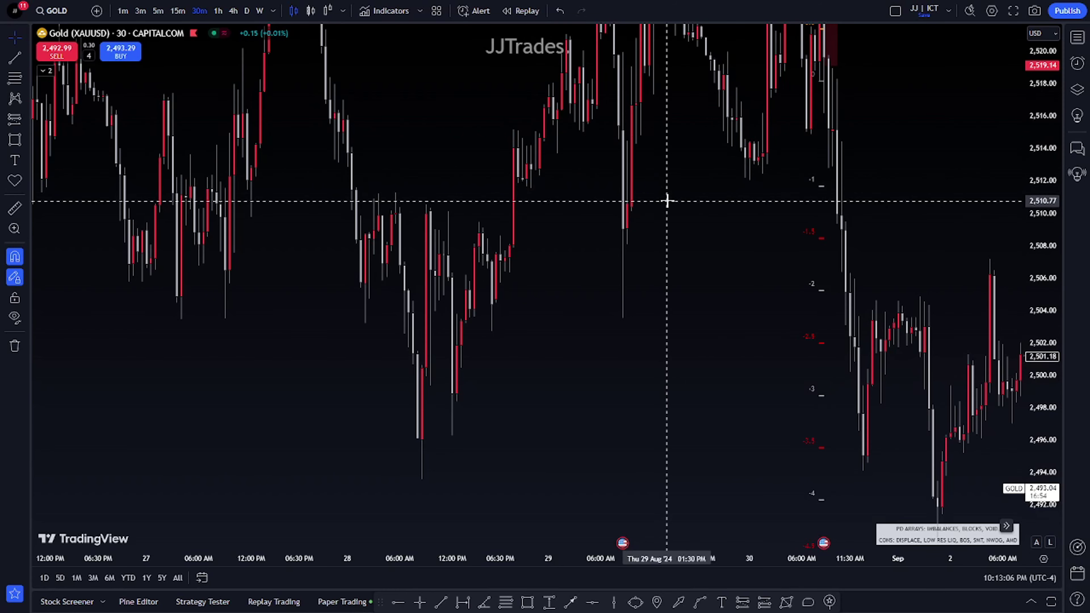
# - Draw a fib from 2,509.07 to 2,503.55 with the Quadrants template, extended right
pyautogui.click(506, 602)
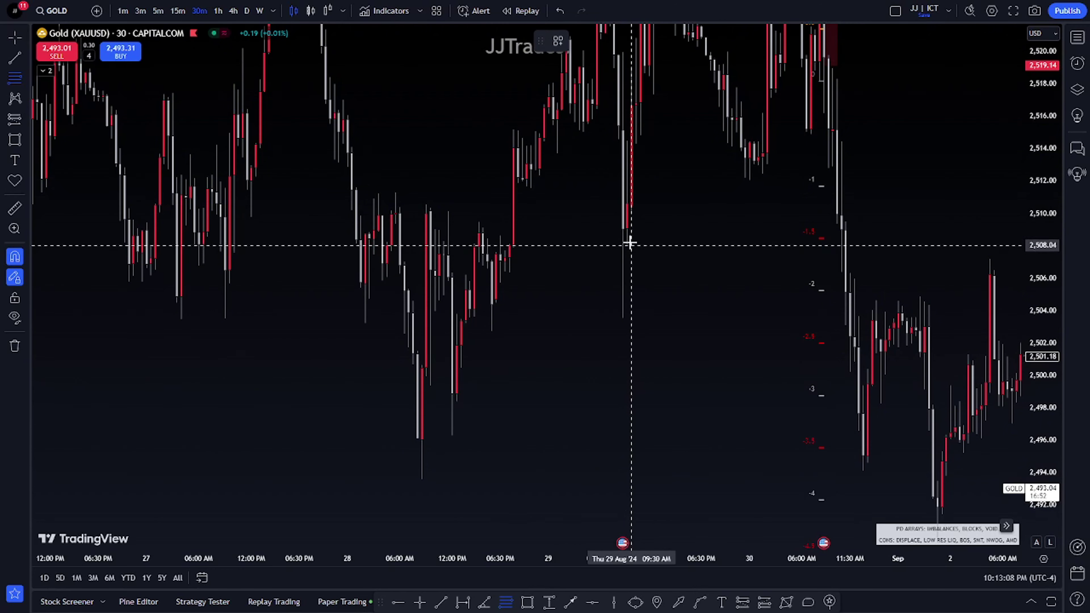
pyautogui.click(622, 318)
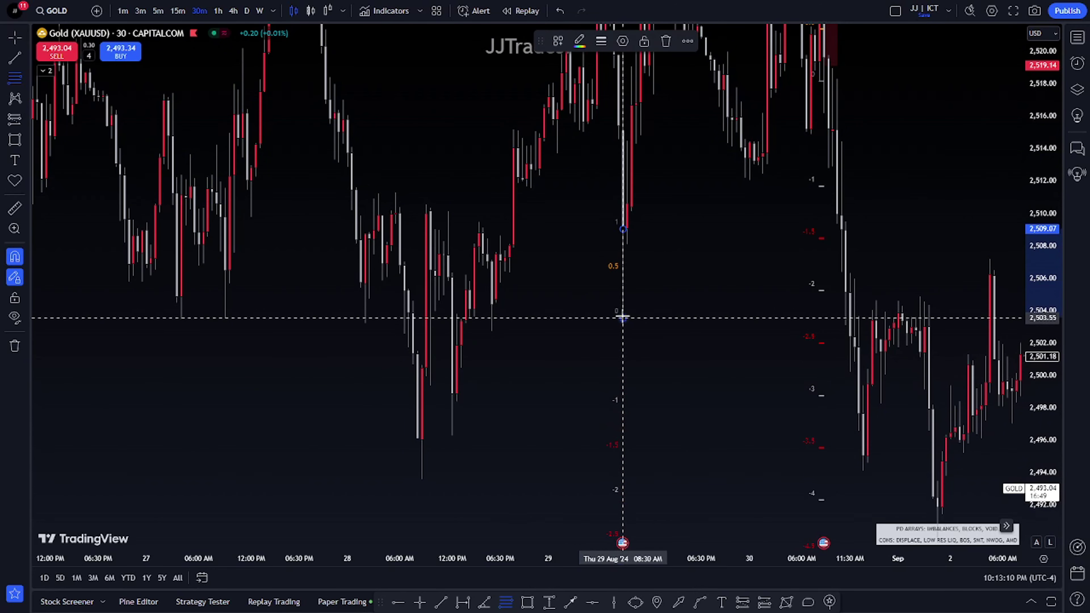
pyautogui.click(563, 46)
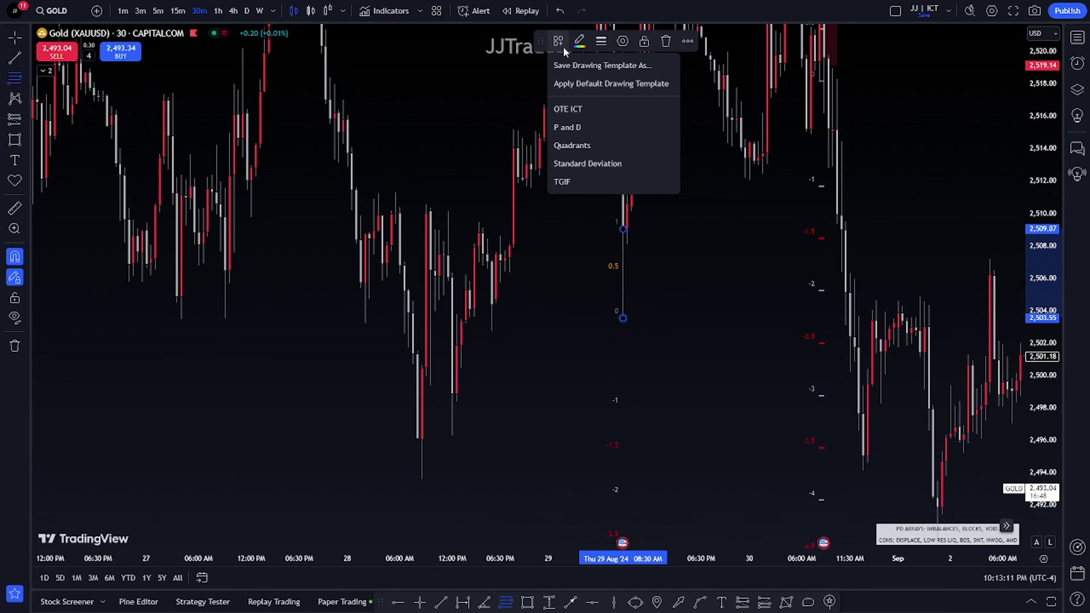
pyautogui.click(575, 145)
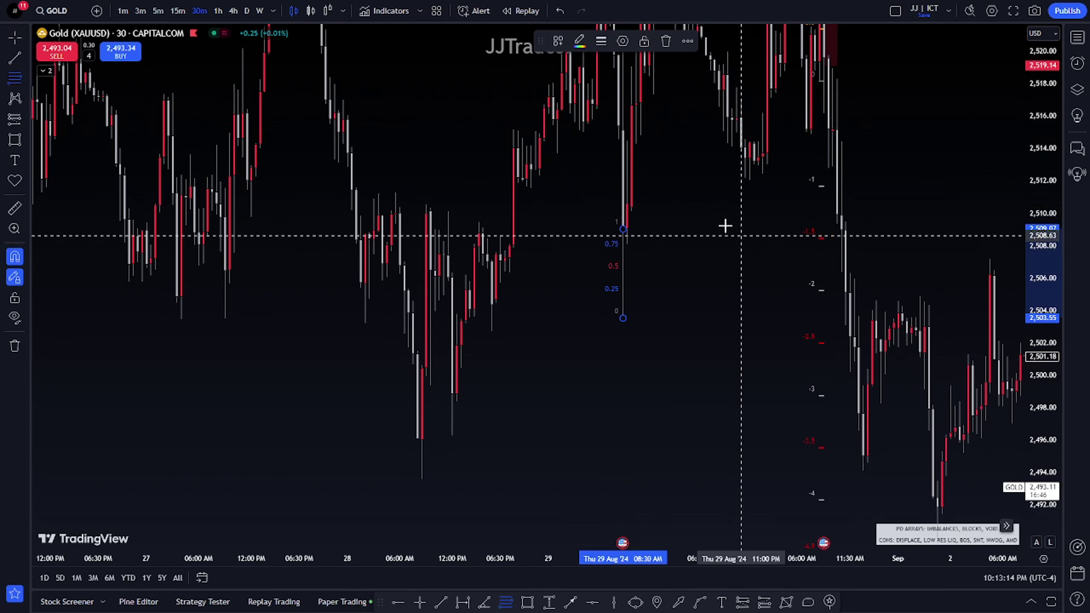
pyautogui.moveTo(629, 228)
pyautogui.mouseDown()
pyautogui.moveTo(669, 239)
pyautogui.moveTo(856, 232)
pyautogui.mouseUp()
pyautogui.click(930, 218)
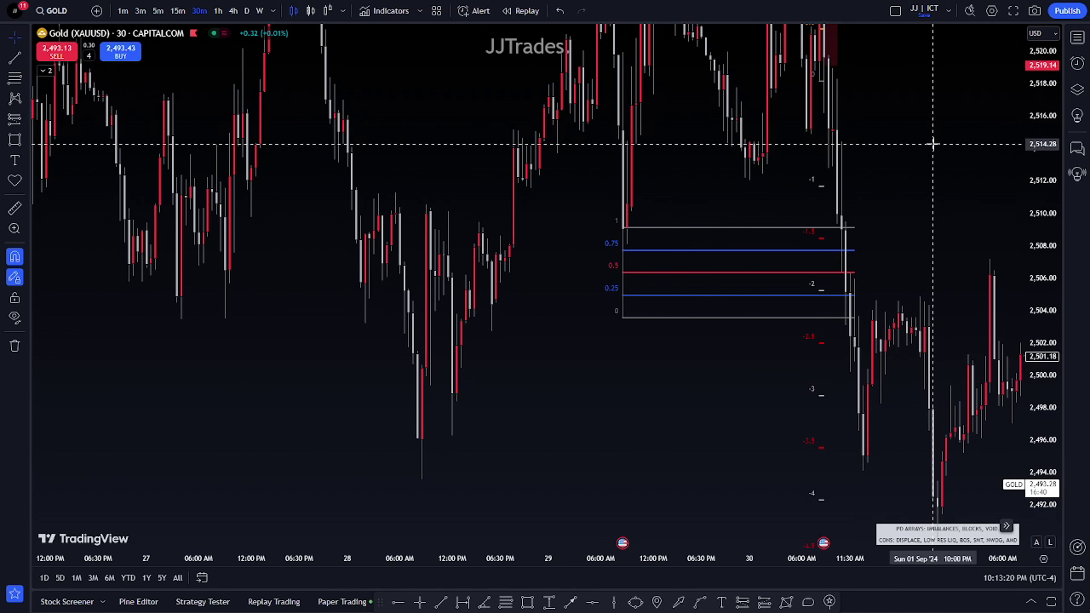
# - Enlarge the quadrants on the price scale, then delete the Quadrants drawing
pyautogui.scroll(3, 932, 178)
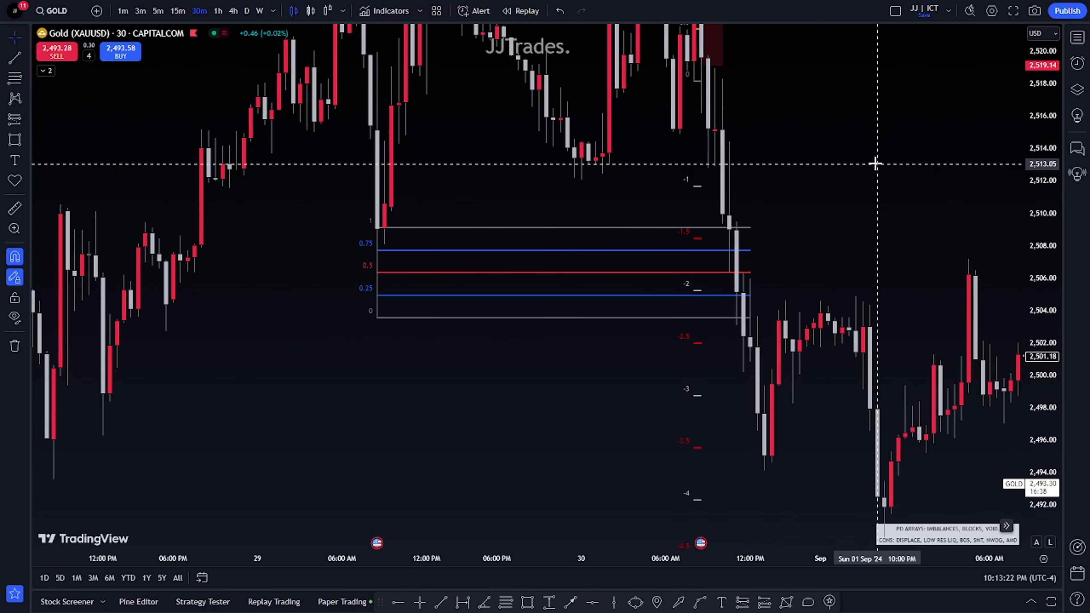
pyautogui.moveTo(844, 140); pyautogui.dragTo(846, 172)
pyautogui.moveTo(1034, 351); pyautogui.dragTo(1024, 150)
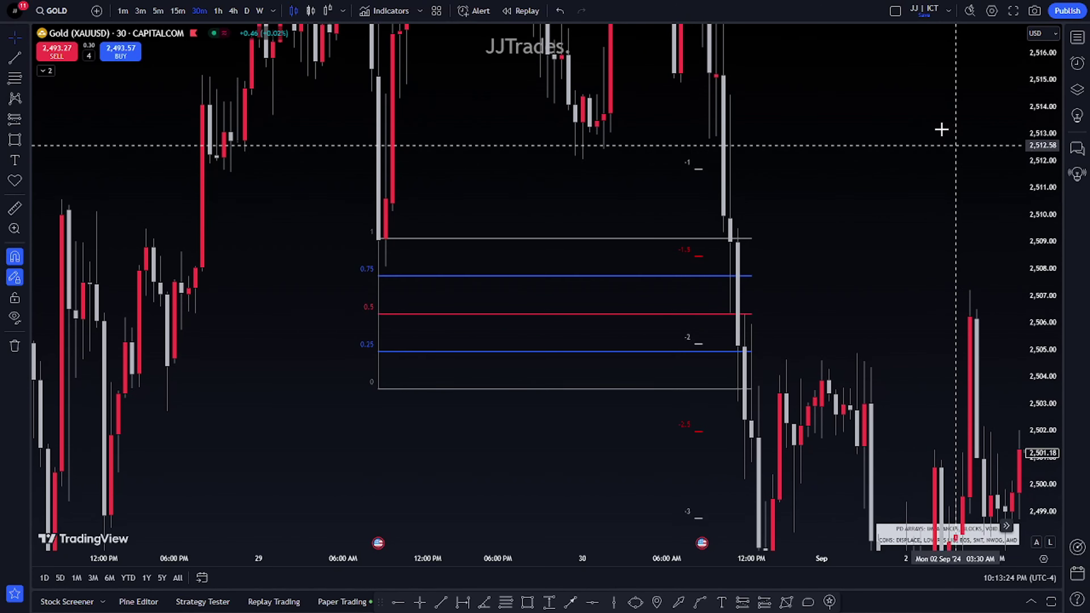
pyautogui.click(477, 275)
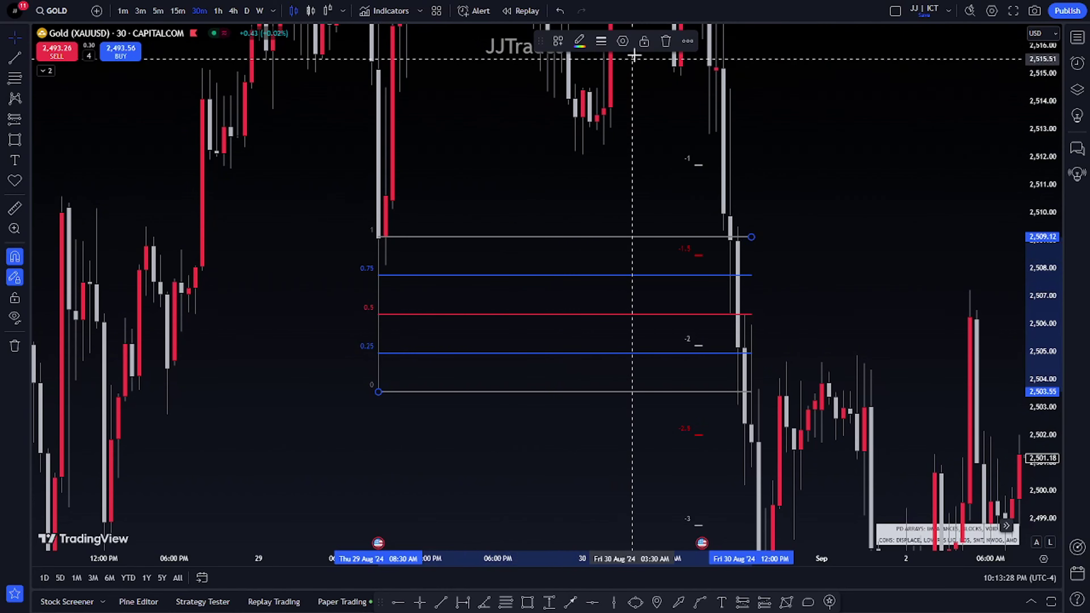
pyautogui.click(666, 42)
pyautogui.moveTo(1047, 73); pyautogui.dragTo(1034, 237)
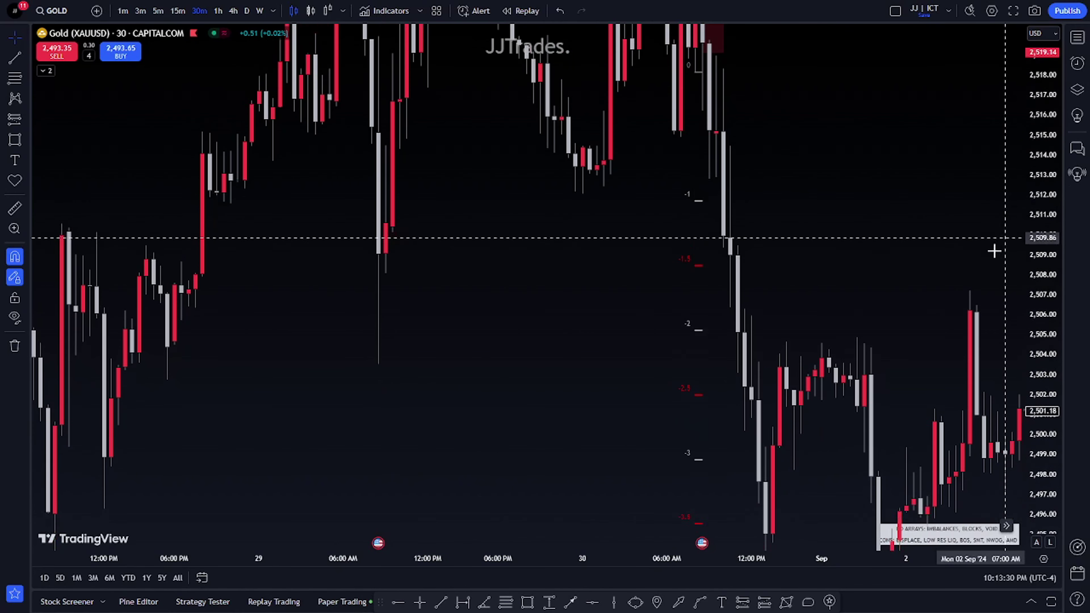
pyautogui.moveTo(825, 165); pyautogui.dragTo(825, 306)
pyautogui.moveTo(1035, 88); pyautogui.dragTo(1036, 110)
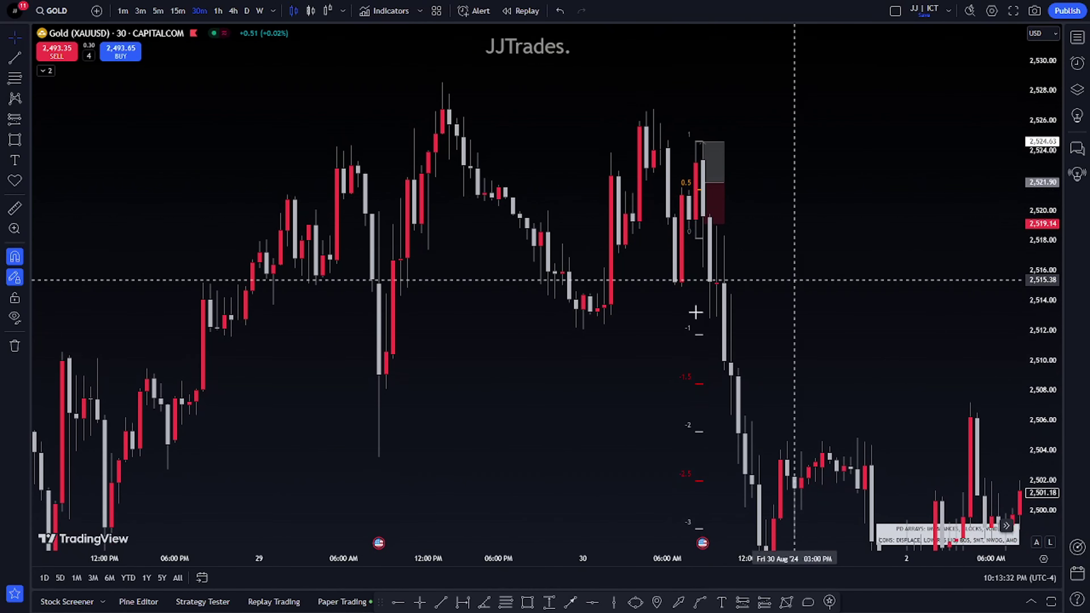
pyautogui.moveTo(623, 381); pyautogui.dragTo(656, 310)
pyautogui.scroll(-1, 651, 293)
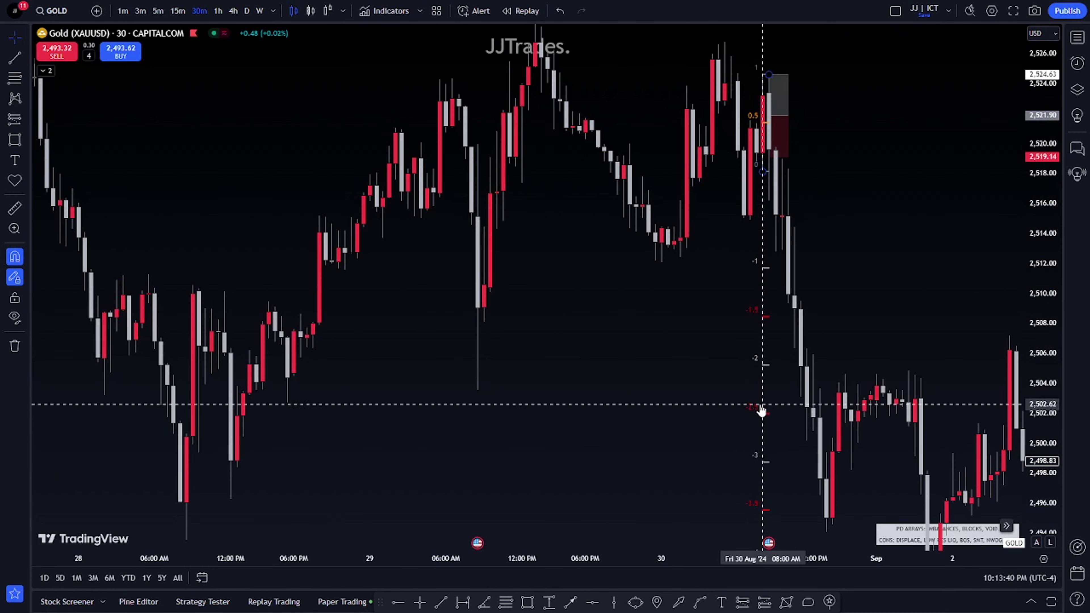
pyautogui.moveTo(630, 378); pyautogui.dragTo(622, 240)
pyautogui.scroll(-1, 626, 226)
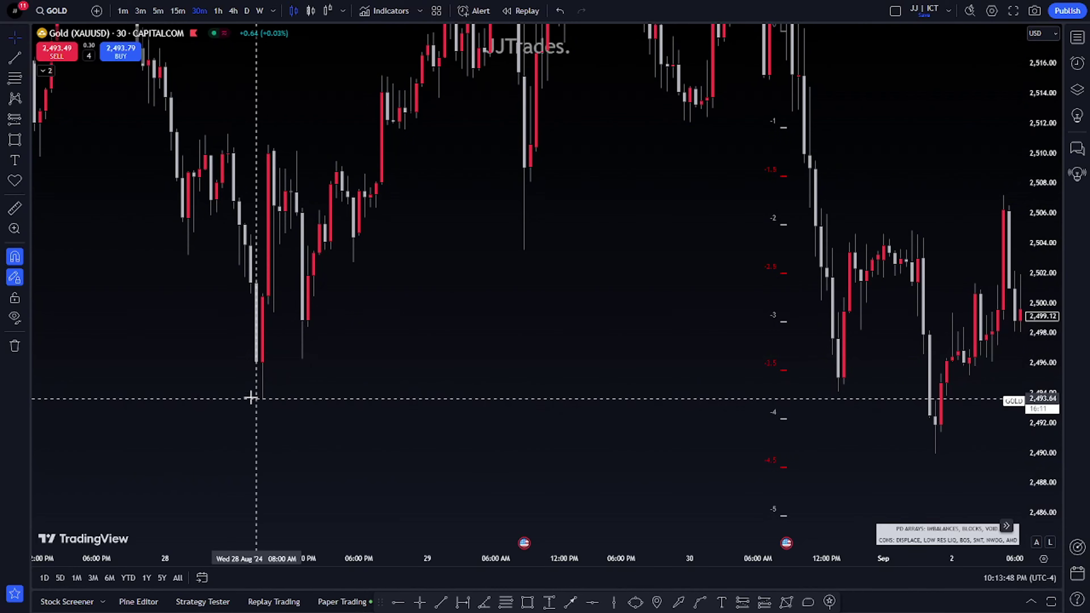
pyautogui.moveTo(584, 330); pyautogui.dragTo(574, 406)
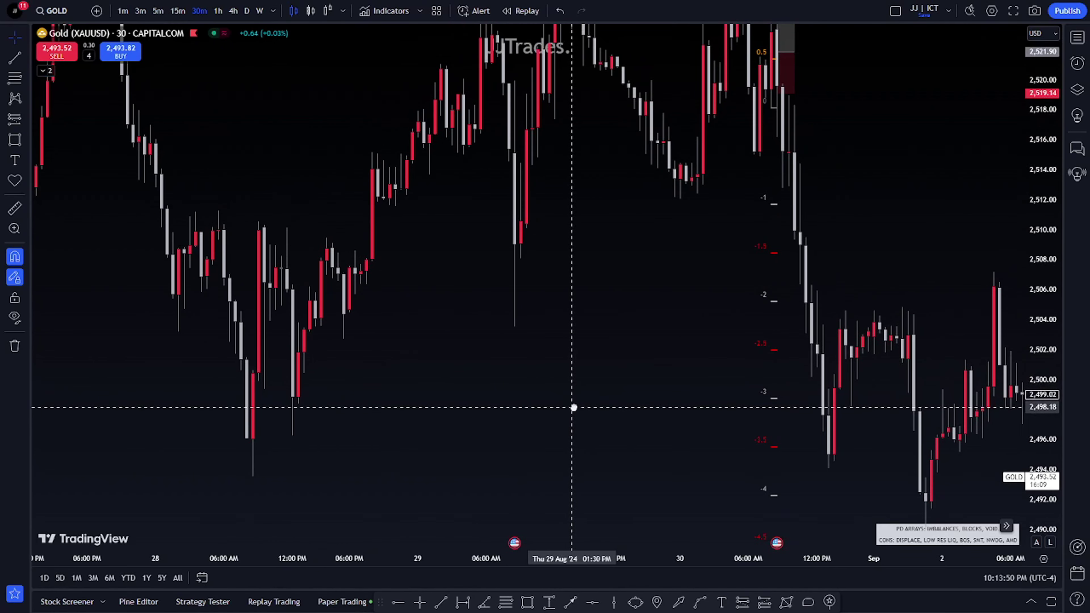
pyautogui.moveTo(844, 140); pyautogui.dragTo(810, 202)
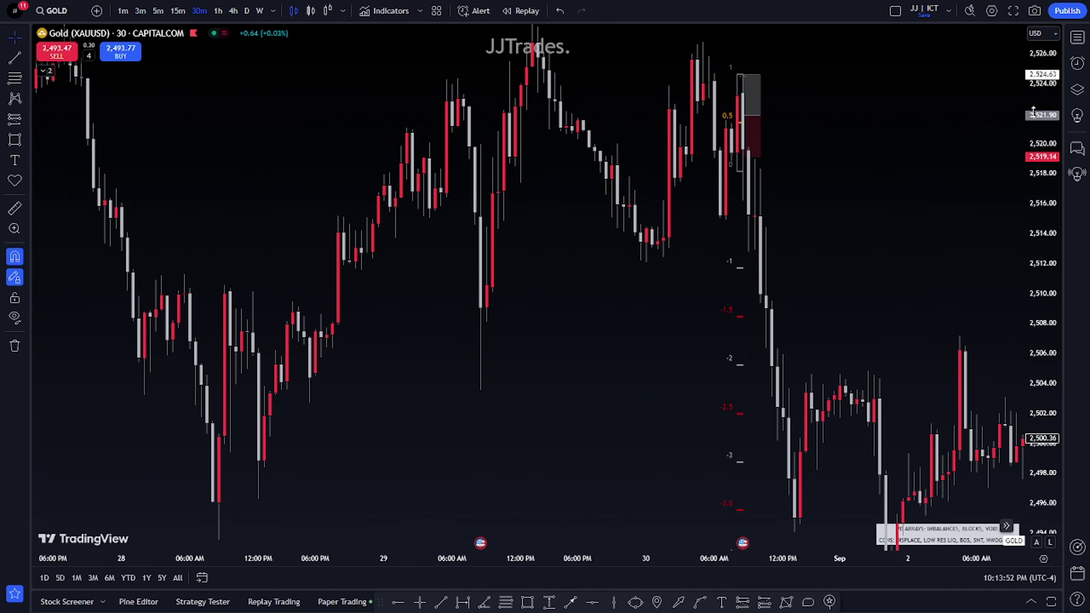
pyautogui.moveTo(1043, 110); pyautogui.dragTo(1019, 187)
pyautogui.moveTo(737, 175); pyautogui.dragTo(724, 273)
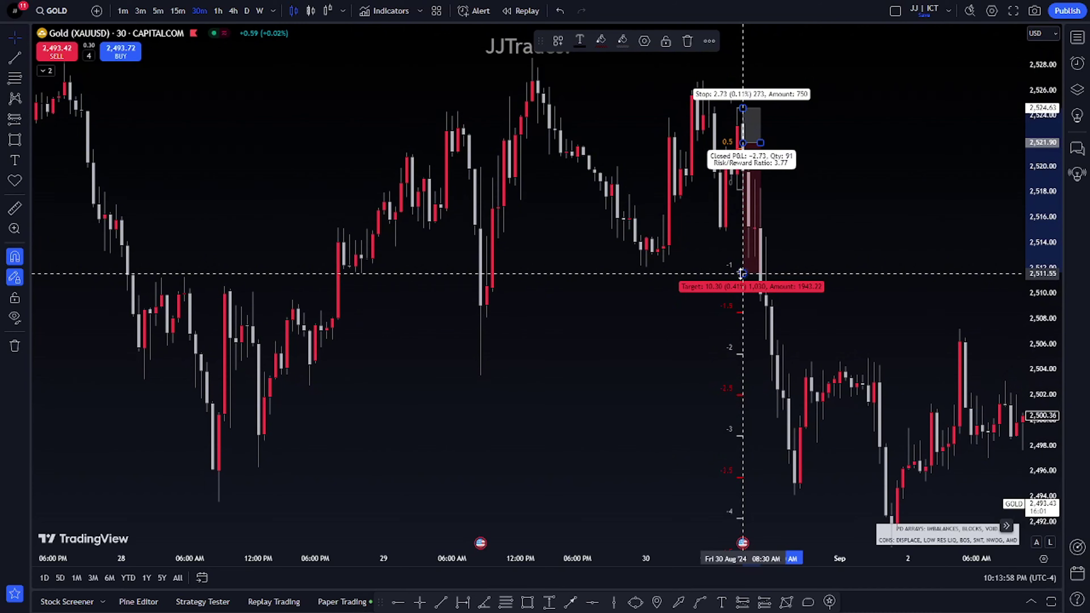
# - Move the short's target to the -4 extension near 2,492.28 and widen the box into 2 Sep
pyautogui.moveTo(741, 273); pyautogui.dragTo(737, 520)
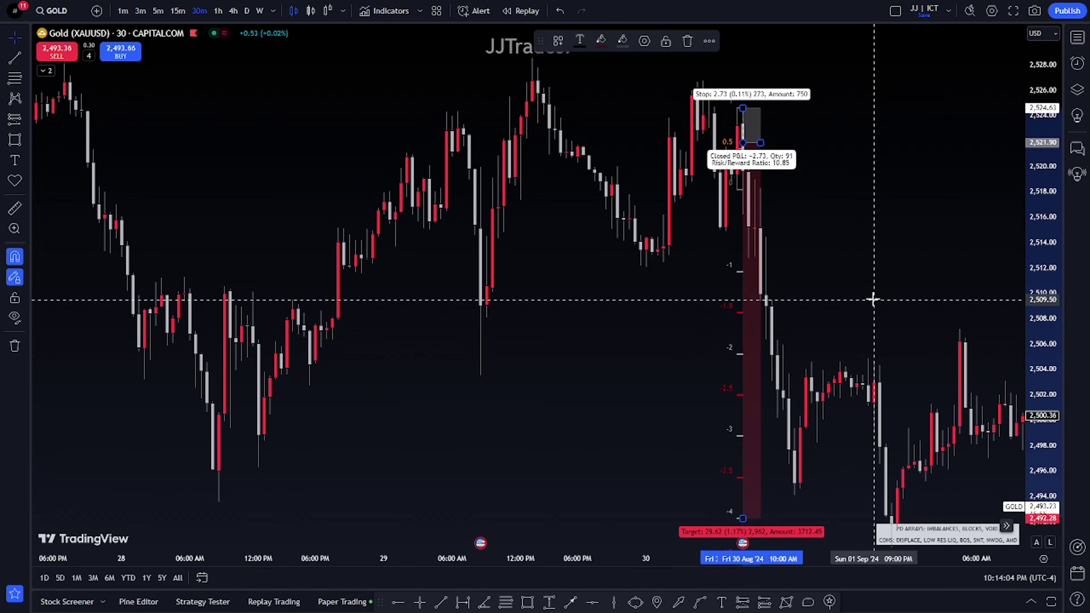
pyautogui.click(901, 297)
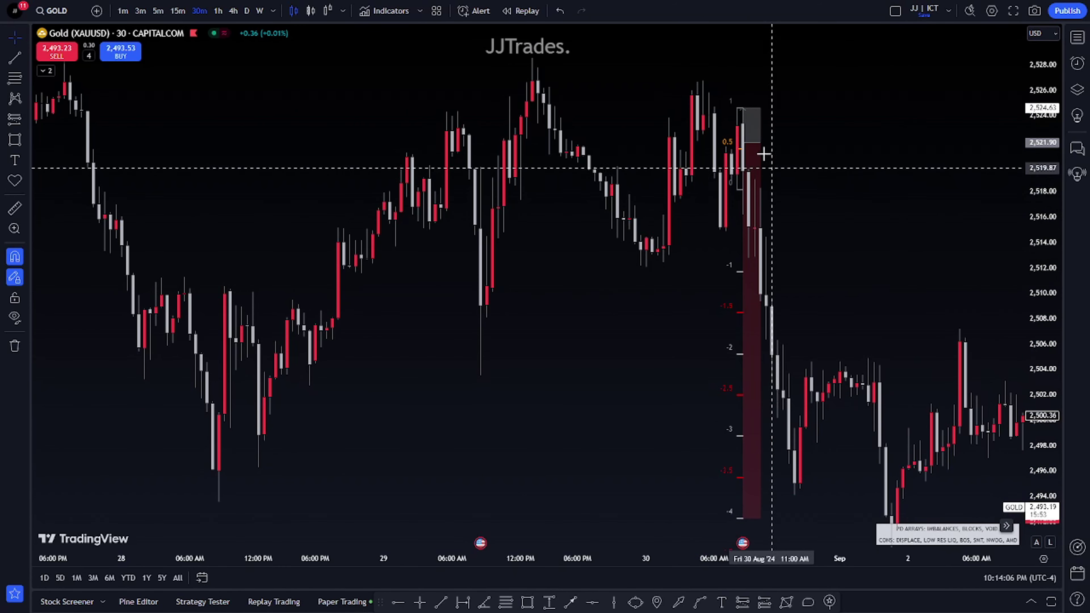
pyautogui.click(756, 144)
pyautogui.moveTo(756, 142); pyautogui.dragTo(897, 189)
pyautogui.click(976, 124)
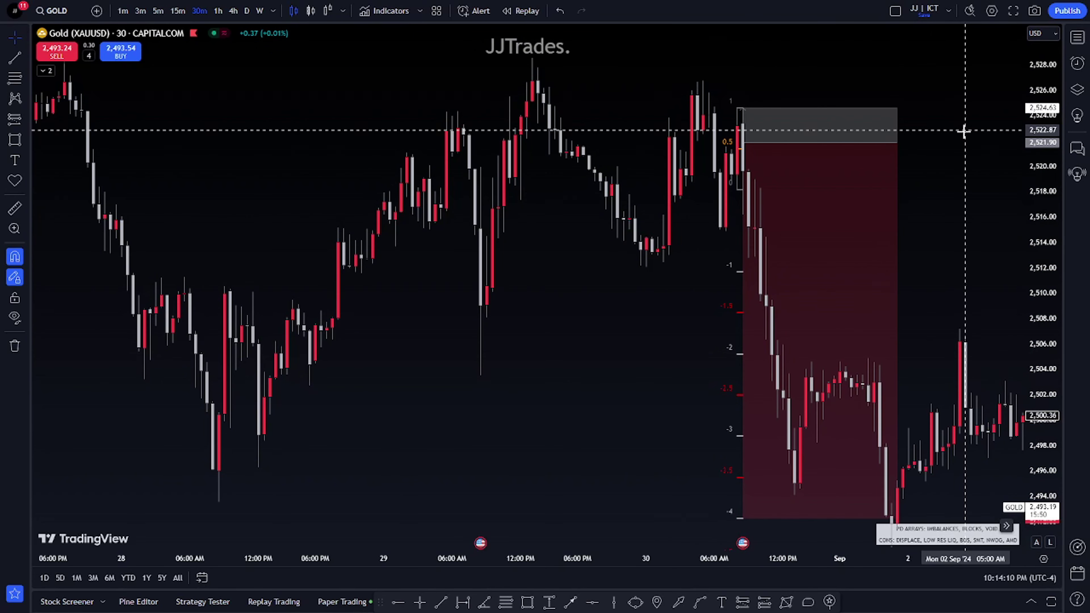
pyautogui.click(860, 195)
pyautogui.click(787, 60)
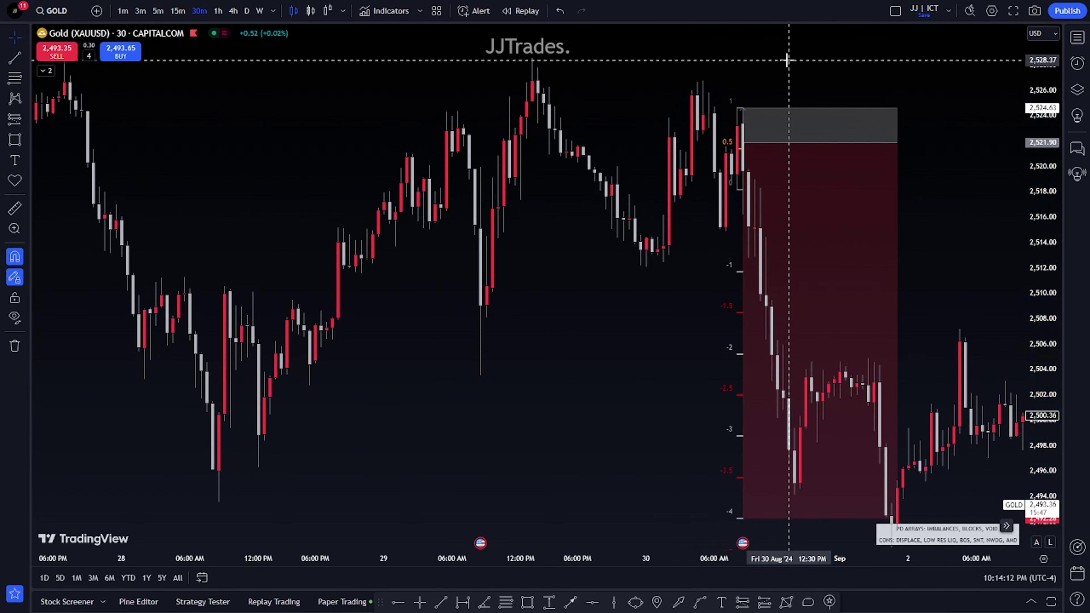
pyautogui.press('F11')
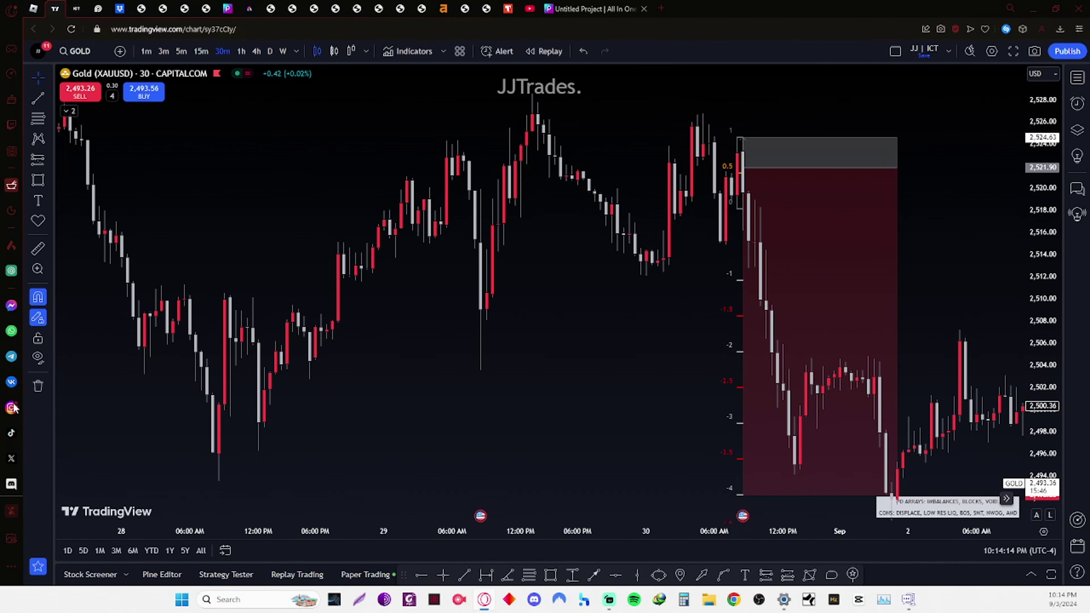
pyautogui.click(12, 408)
pyautogui.click(175, 47)
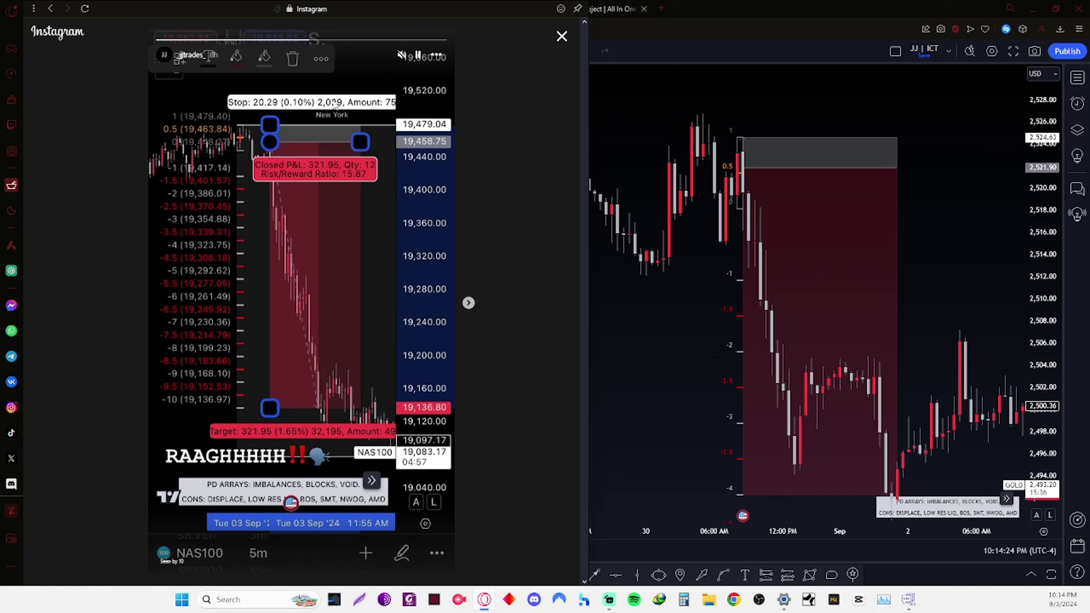
pyautogui.press('Escape')
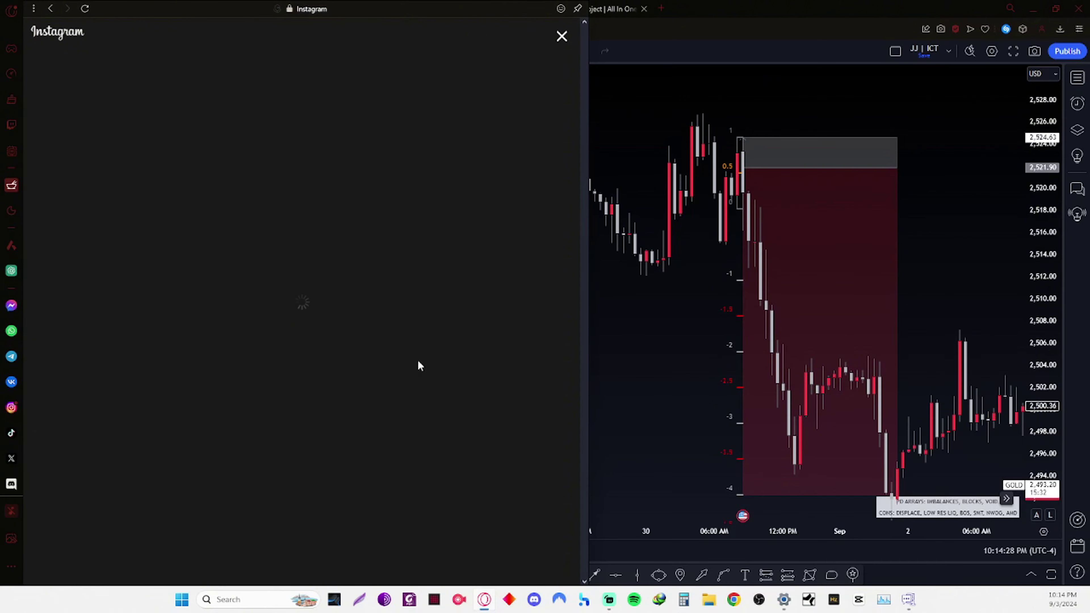
pyautogui.click(473, 302)
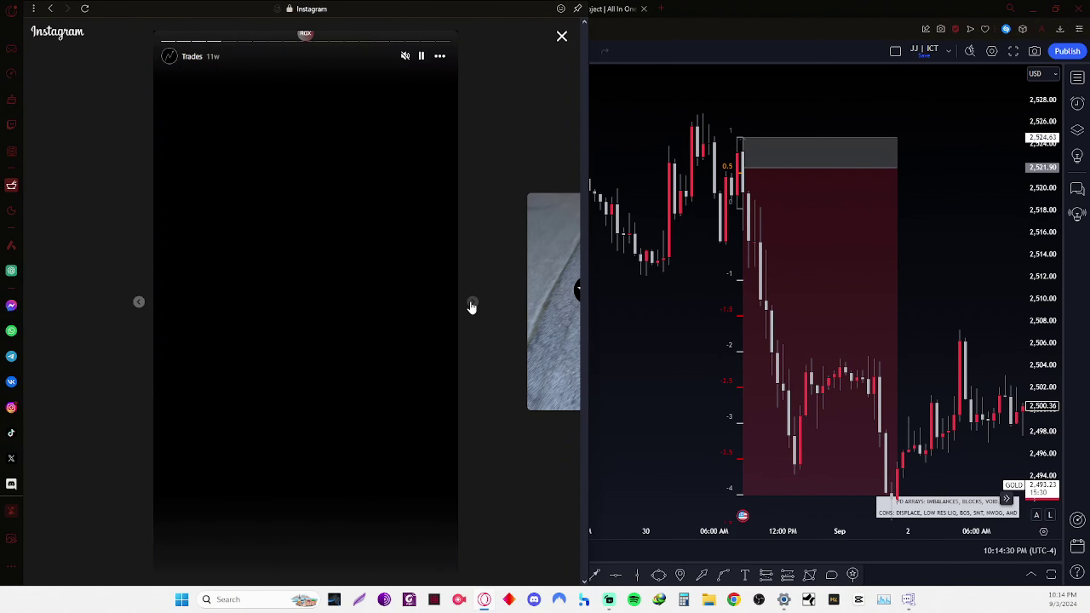
pyautogui.click(474, 303)
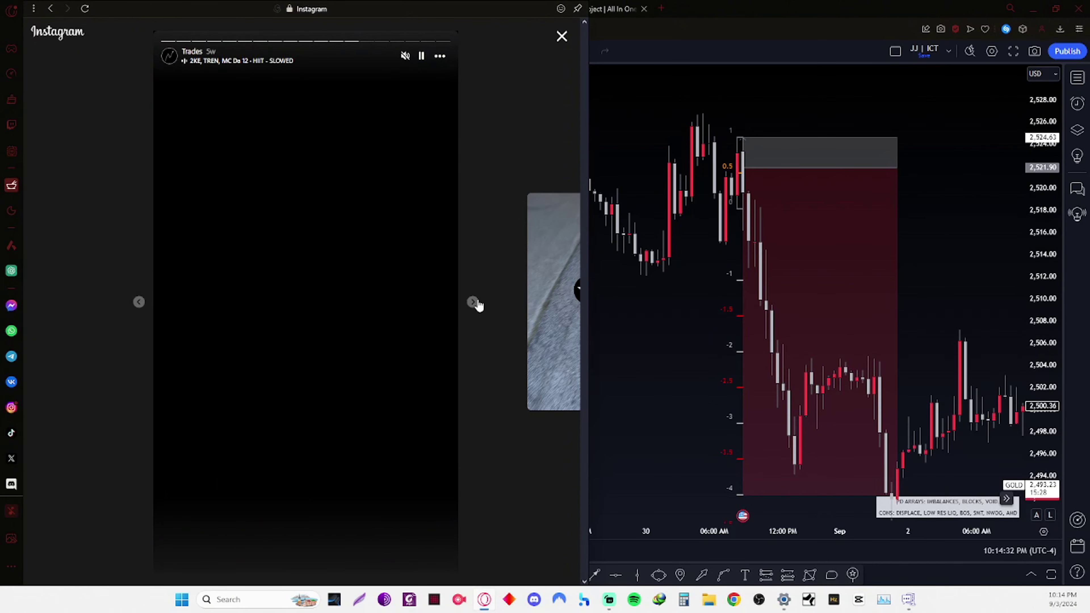
pyautogui.click(473, 302)
pyautogui.click(474, 302)
pyautogui.click(473, 302)
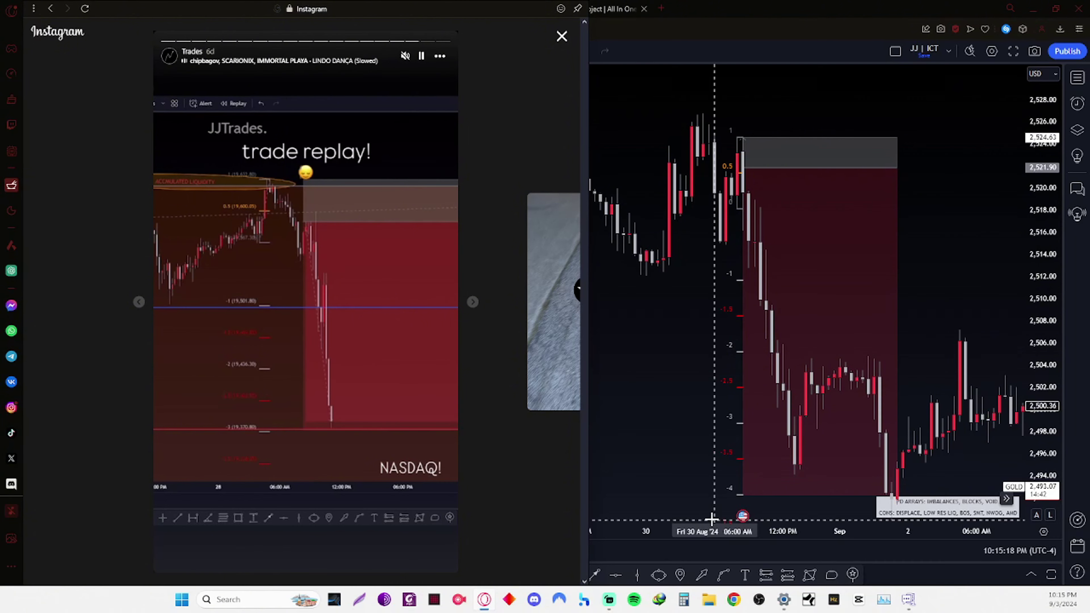
pyautogui.click(423, 57)
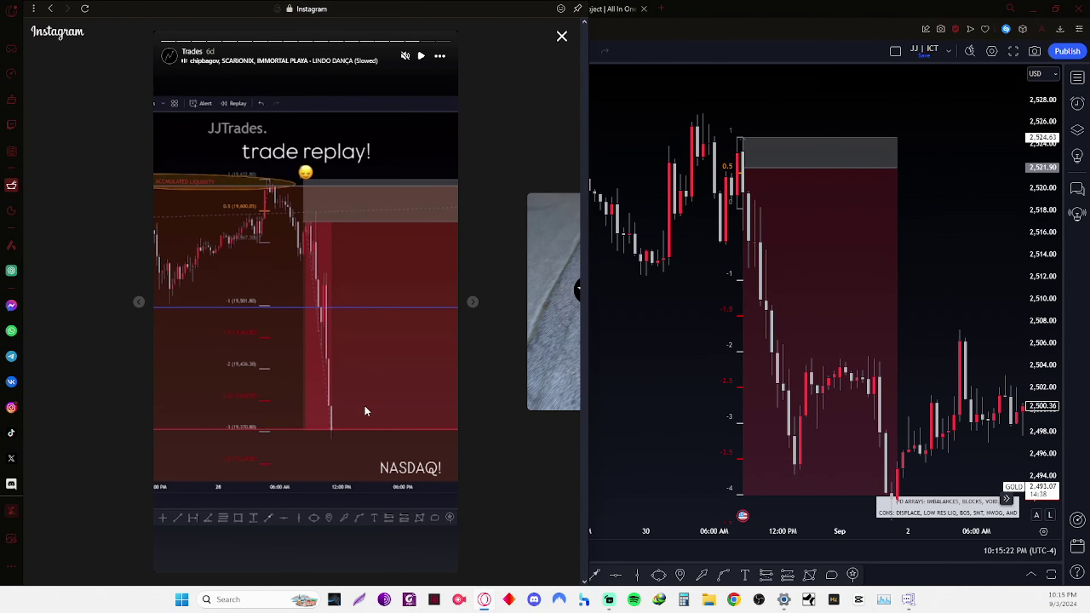
# - Close the Instagram panel and delete the short position and fib extension drawings
pyautogui.click(618, 271)
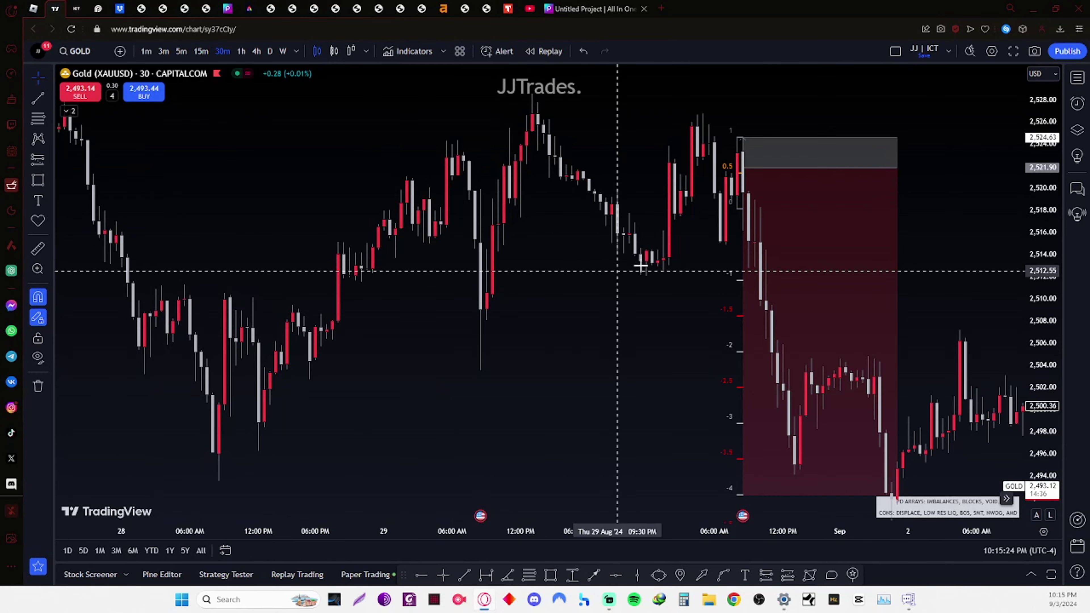
pyautogui.moveTo(782, 168); pyautogui.dragTo(764, 177)
pyautogui.click(713, 88)
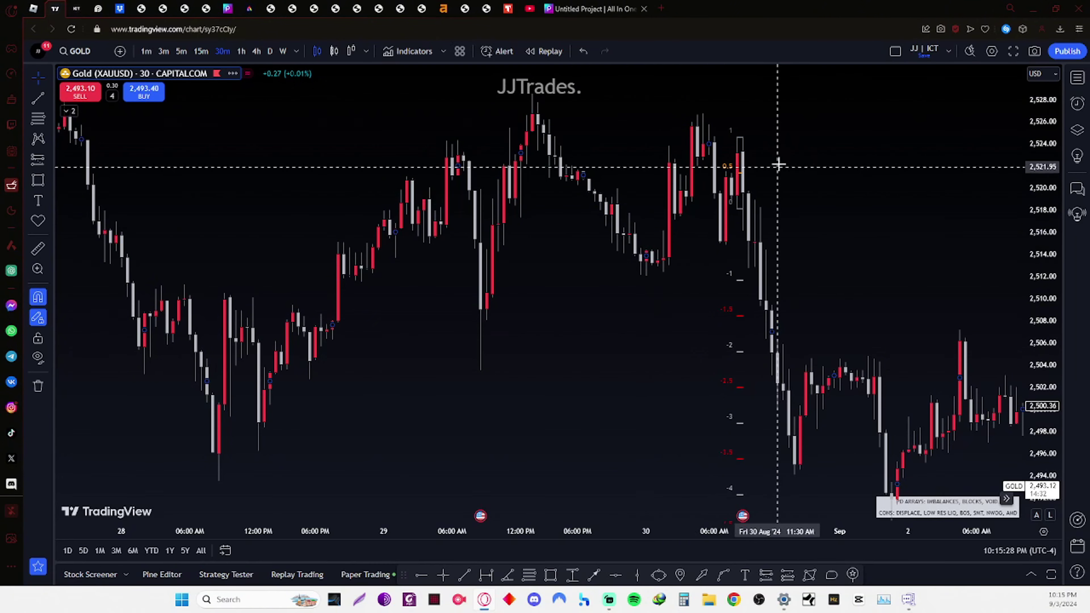
pyautogui.click(742, 139)
pyautogui.click(690, 84)
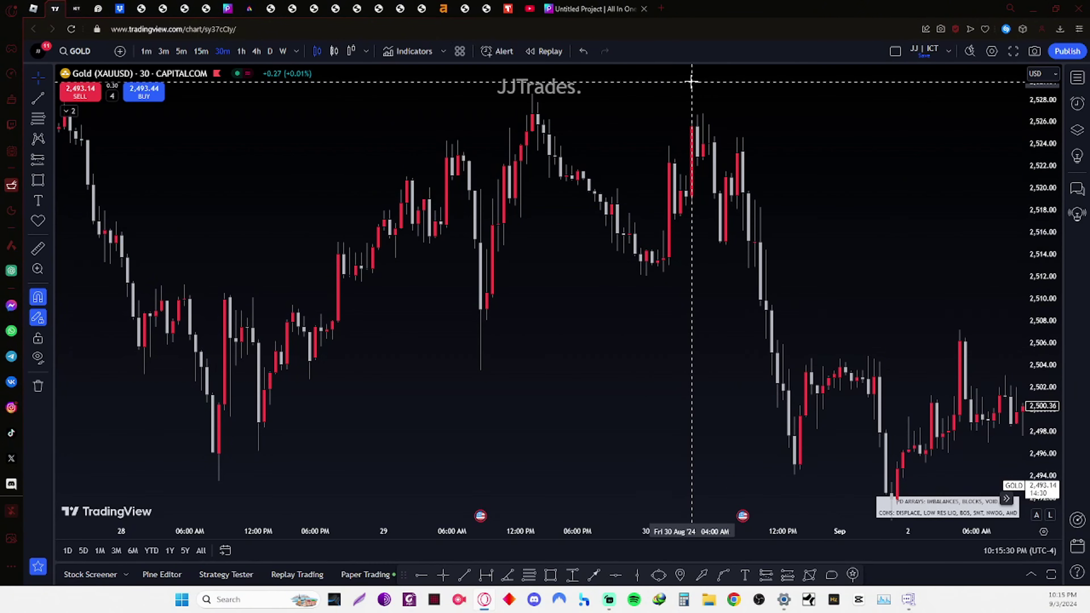
# - Go full screen and zoom out to show the bare 30-minute Gold candles
pyautogui.press('F11')
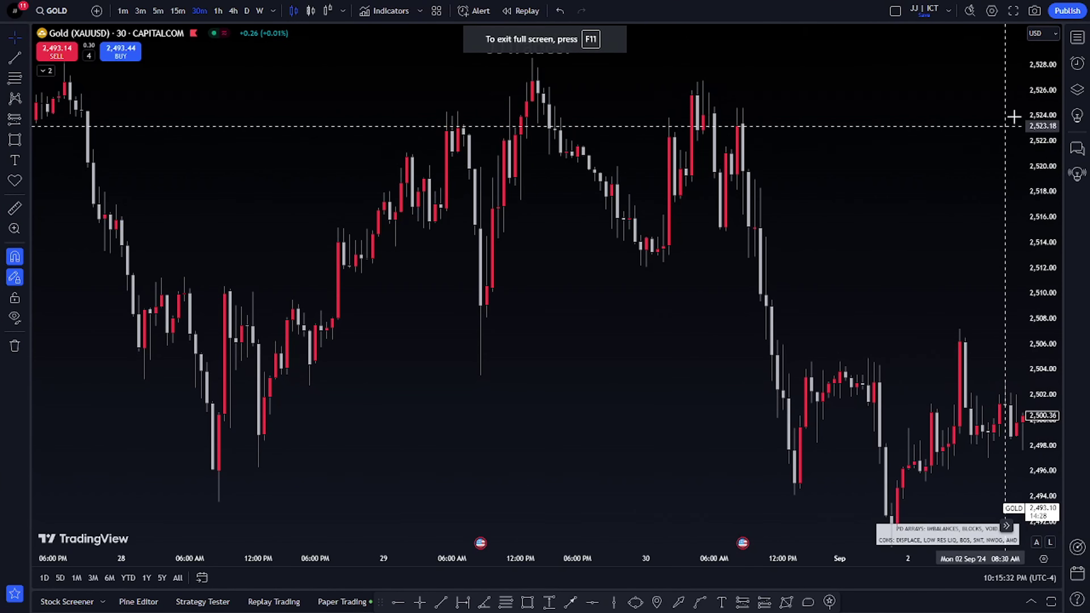
pyautogui.moveTo(1042, 87); pyautogui.dragTo(1010, 301)
pyautogui.moveTo(927, 233); pyautogui.dragTo(532, 202)
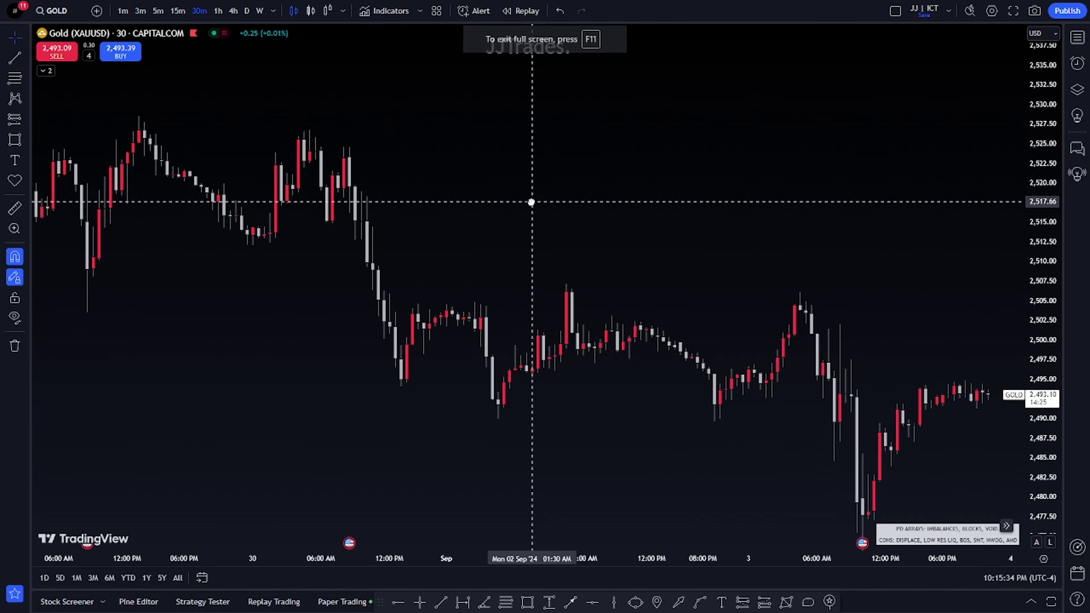
pyautogui.scroll(-2, 531, 202)
pyautogui.scroll(-2, 471, 202)
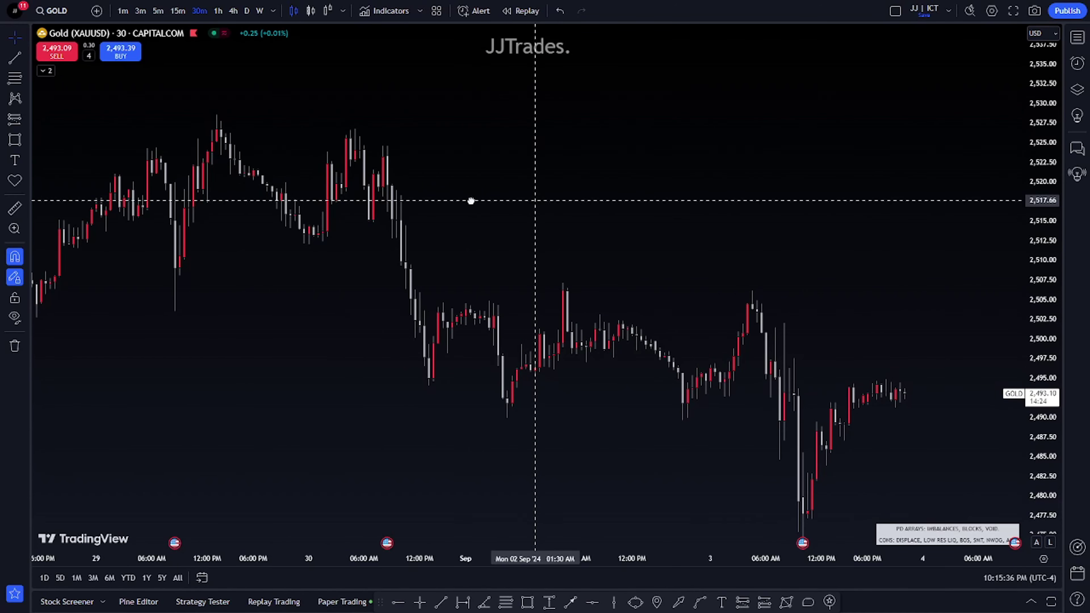
pyautogui.hscroll(3, 471, 200)
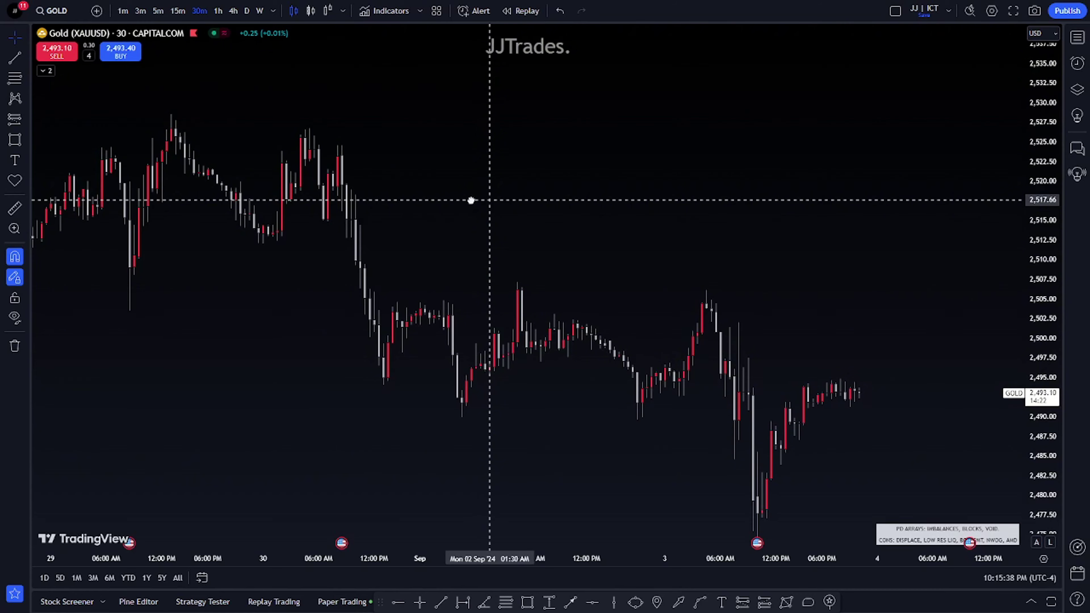
pyautogui.moveTo(470, 200); pyautogui.dragTo(469, 126)
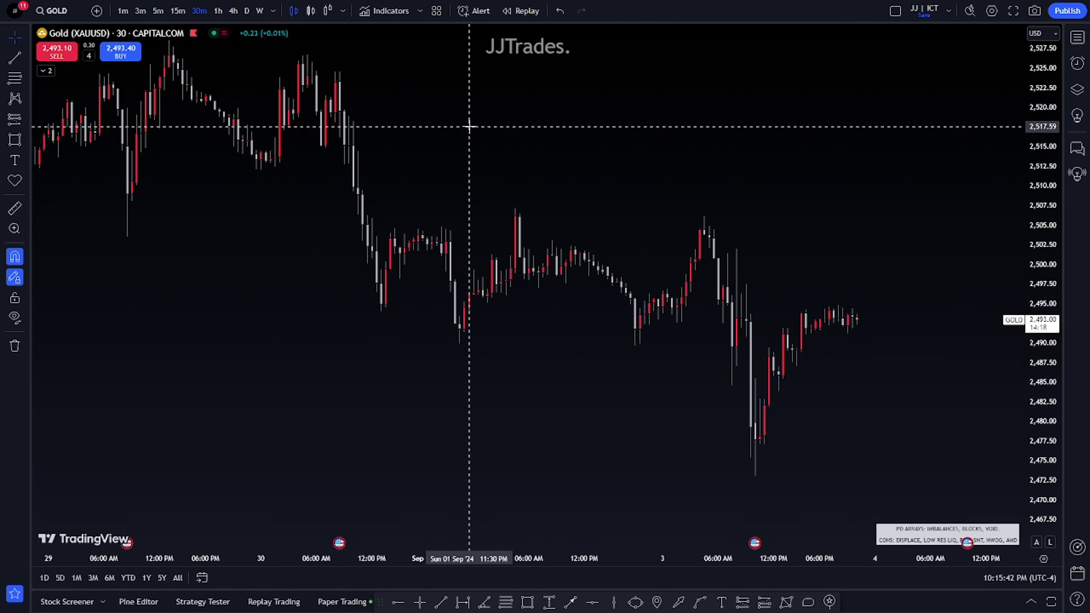